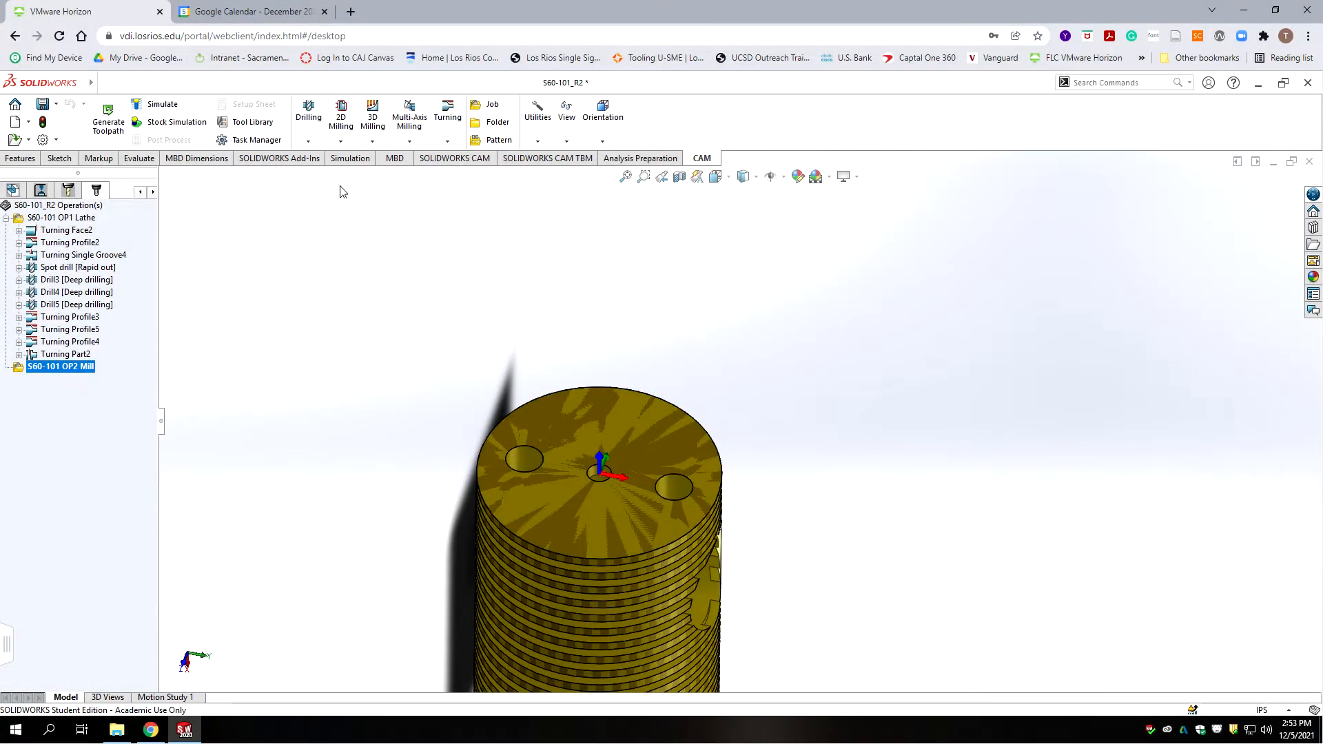
Step: Start a 2D Pocket operation from the 2D Milling operations list
{"action": "left_click", "coordinate": [341, 141]}
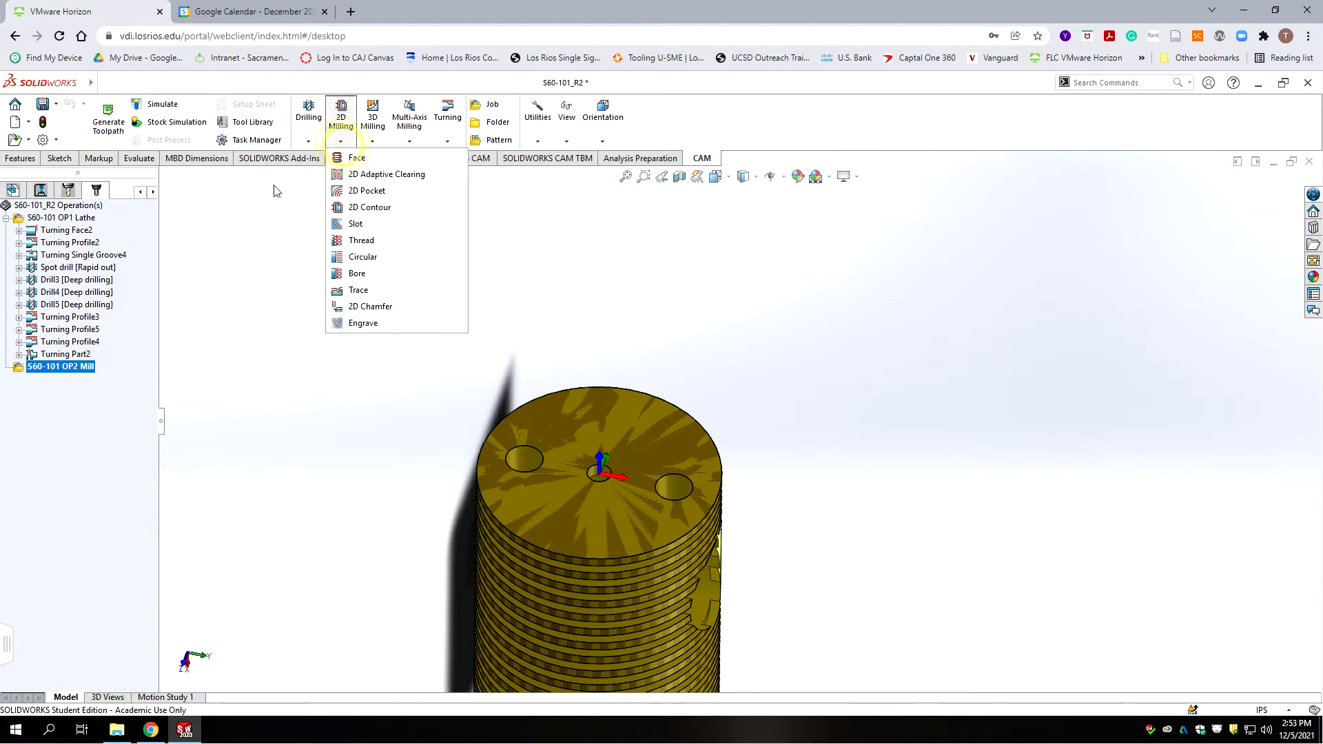
{"action": "left_click", "coordinate": [363, 192]}
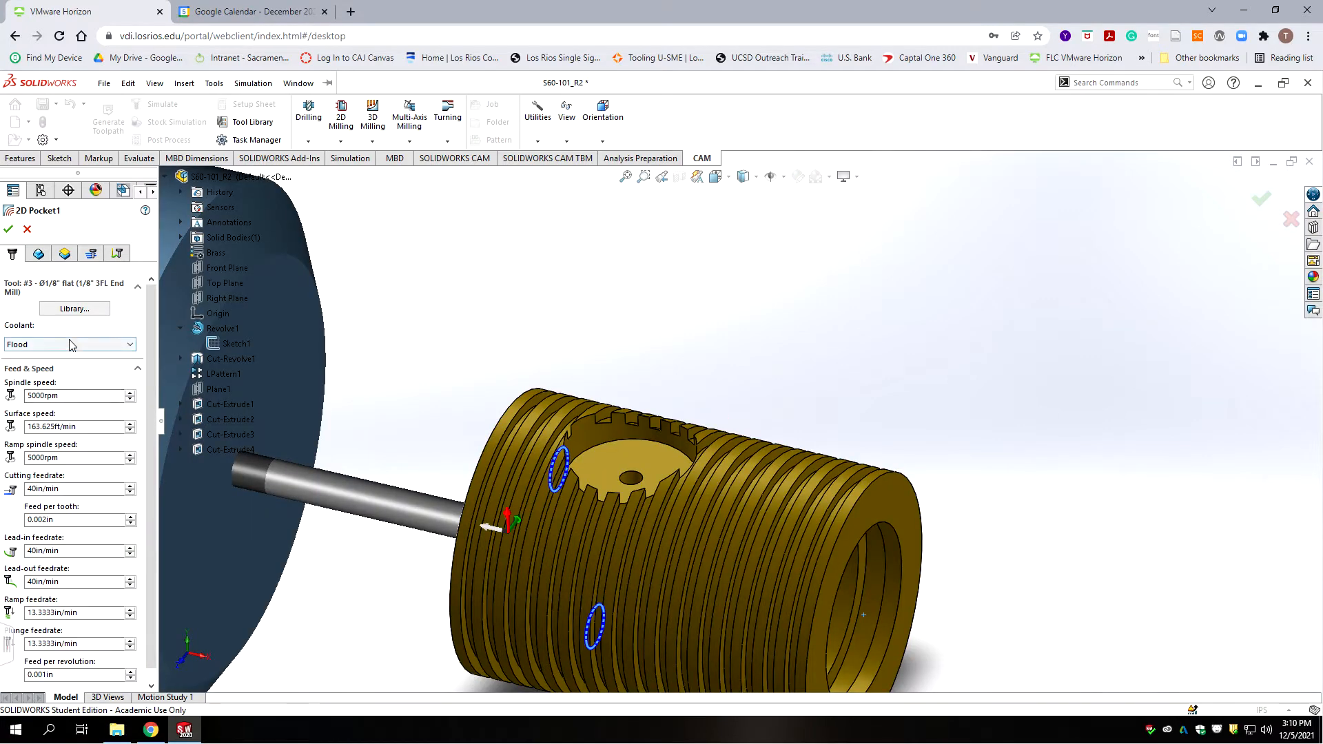
Step: Choose the #3 Ø1/8" flat end mill from the tool library
{"action": "left_click", "coordinate": [70, 309]}
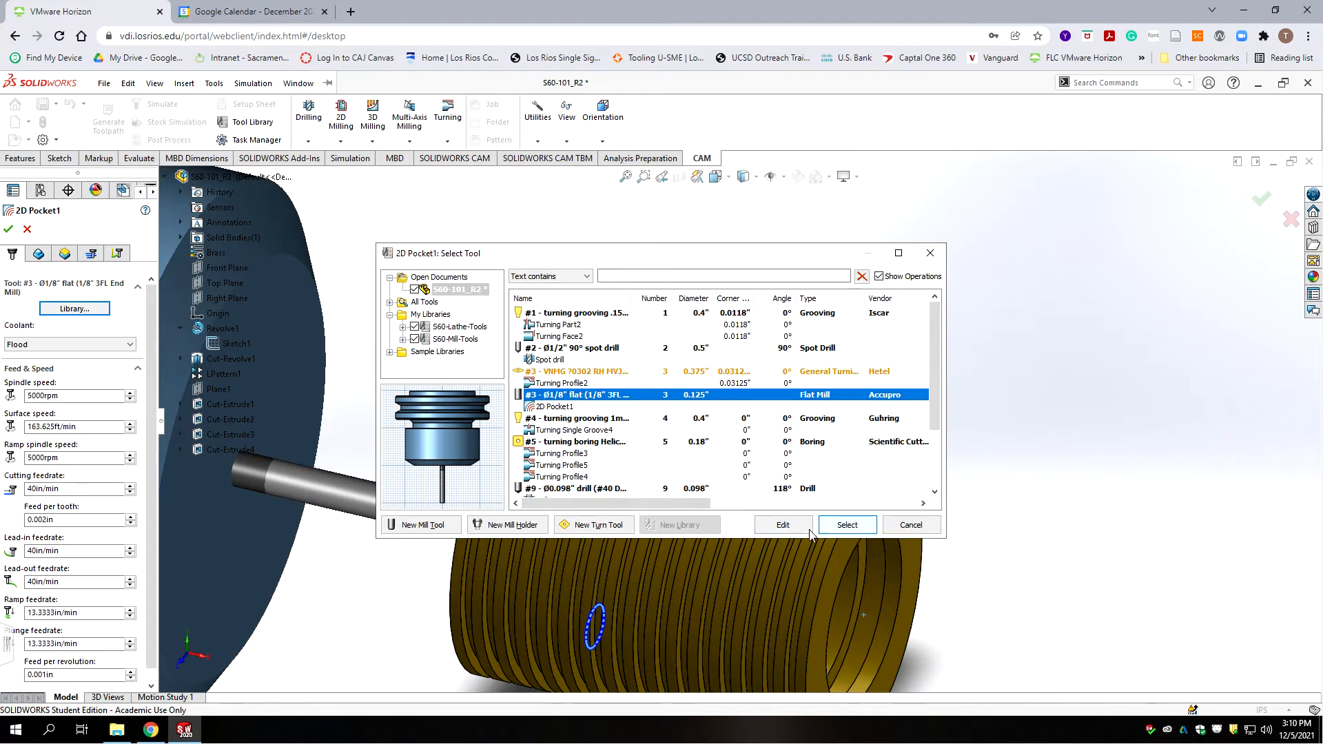
{"action": "left_click", "coordinate": [847, 525]}
{"action": "scroll", "coordinate": [487, 407], "scroll_direction": "up", "scroll_amount": 4}
Step: Orbit and zoom to inspect the end mill against the part, then fit the view
{"action": "middle_click_drag", "start_coordinate": [487, 408], "coordinate": [621, 311]}
{"action": "scroll", "coordinate": [638, 370], "scroll_direction": "up", "scroll_amount": 3}
{"action": "scroll", "coordinate": [621, 312], "scroll_direction": "up", "scroll_amount": 2}
{"action": "scroll", "coordinate": [696, 436], "scroll_direction": "up", "scroll_amount": 2}
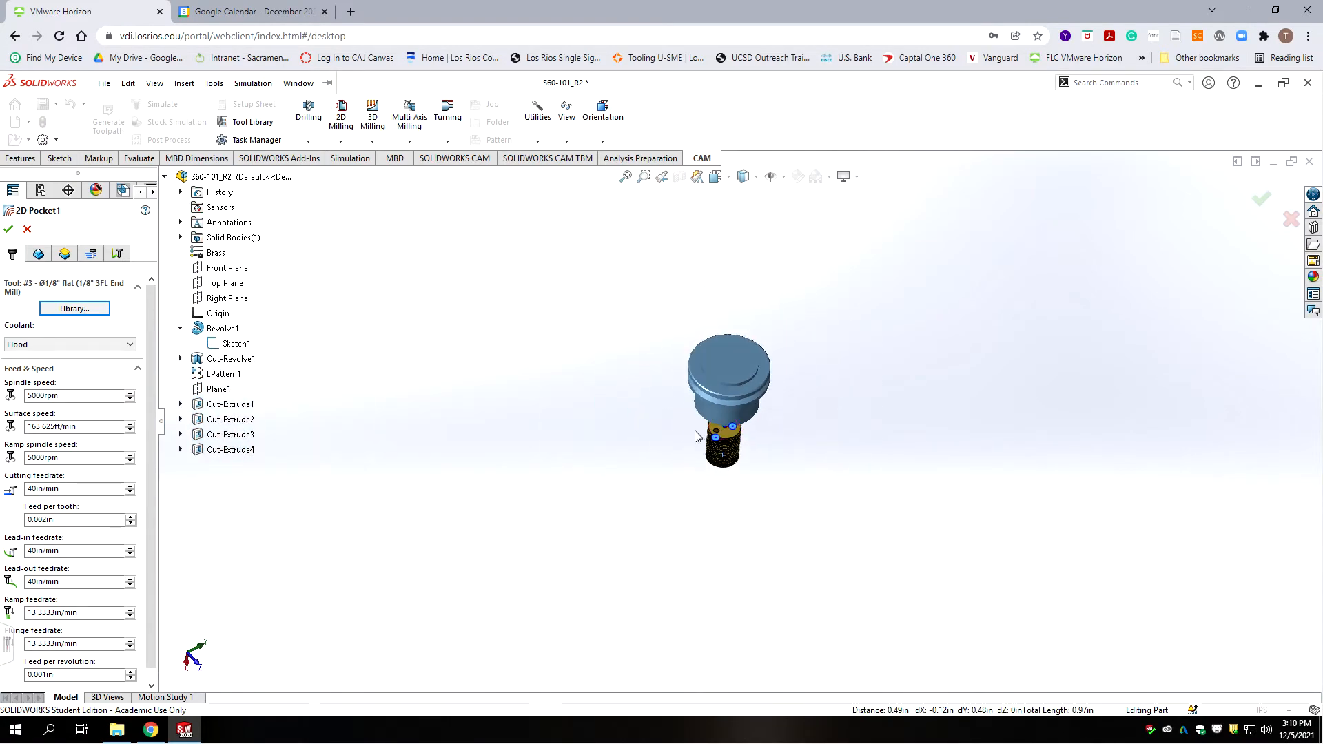
{"action": "scroll", "coordinate": [738, 420], "scroll_direction": "down", "scroll_amount": 7}
{"action": "scroll", "coordinate": [717, 510], "scroll_direction": "down", "scroll_amount": 2}
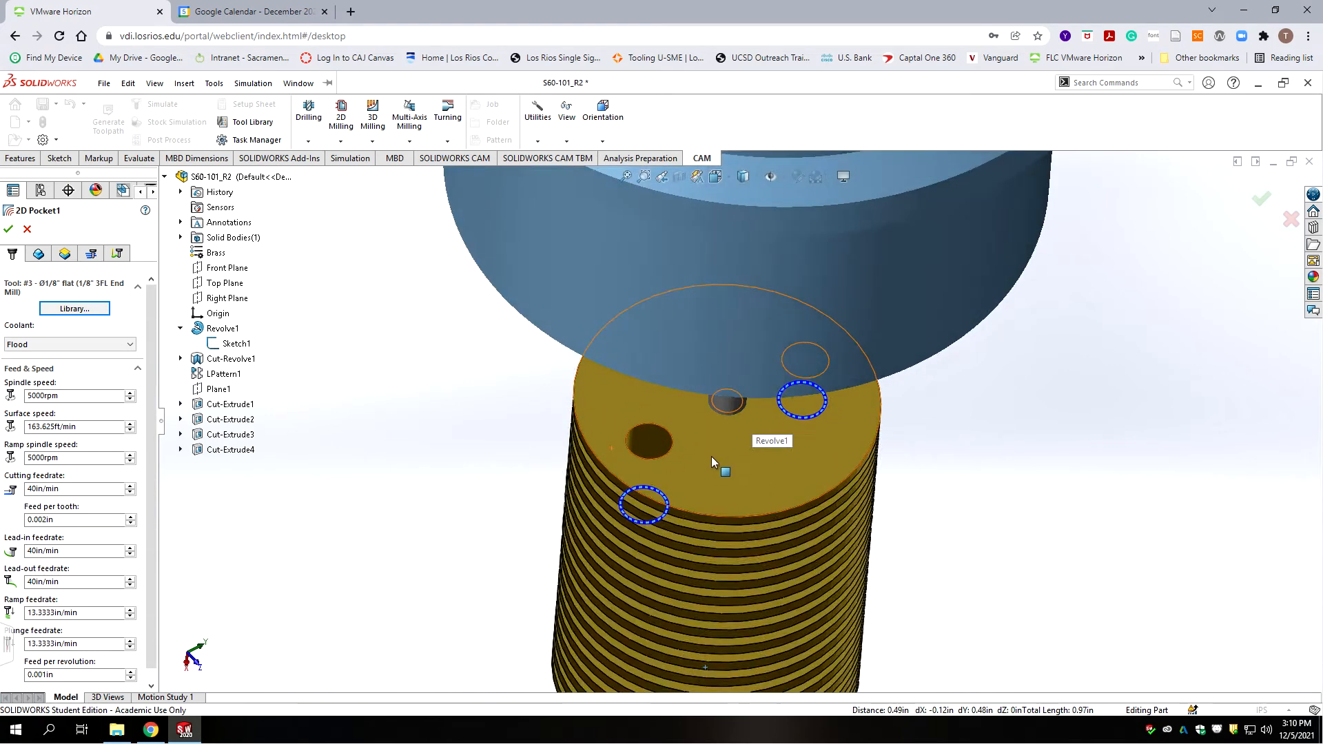
{"action": "middle_click_drag", "start_coordinate": [711, 456], "coordinate": [697, 390]}
{"action": "scroll", "coordinate": [696, 391], "scroll_direction": "up", "scroll_amount": 3}
{"action": "scroll", "coordinate": [696, 390], "scroll_direction": "up", "scroll_amount": 3}
{"action": "scroll", "coordinate": [843, 477], "scroll_direction": "down", "scroll_amount": 5}
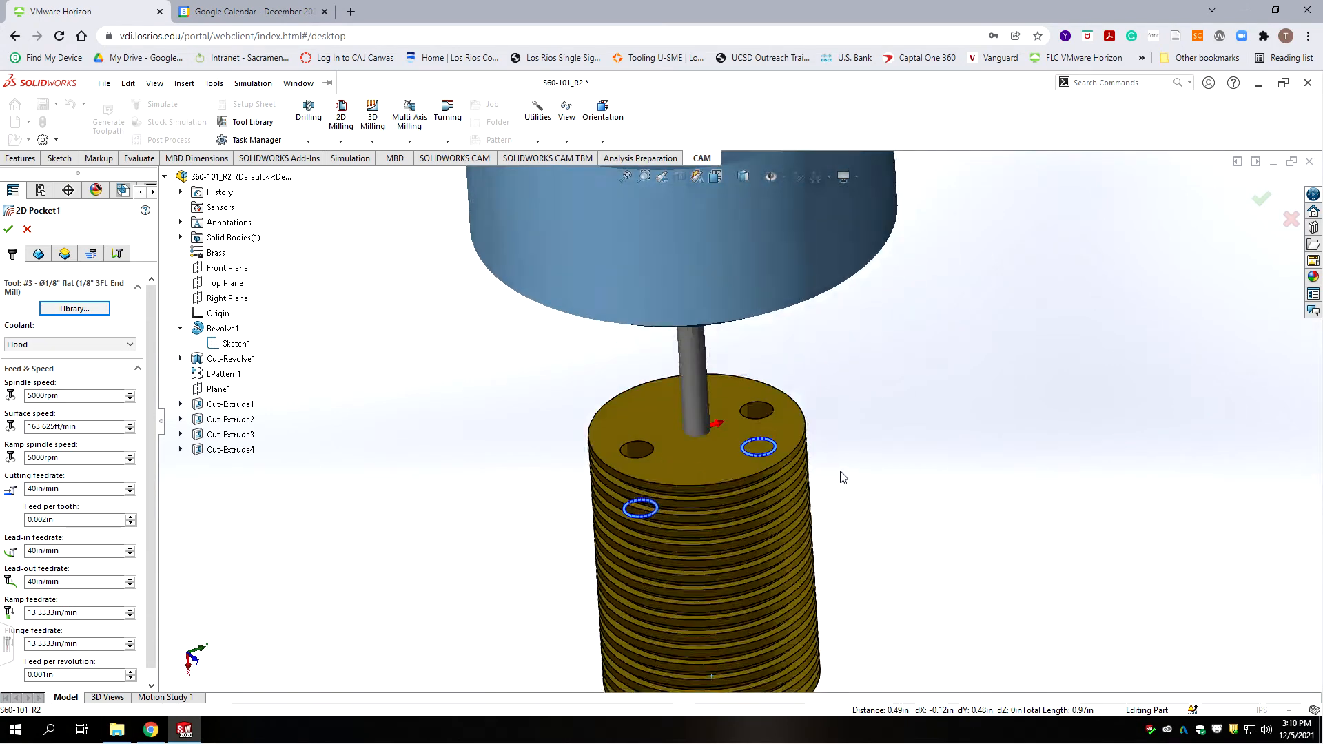
{"action": "key", "text": "f"}
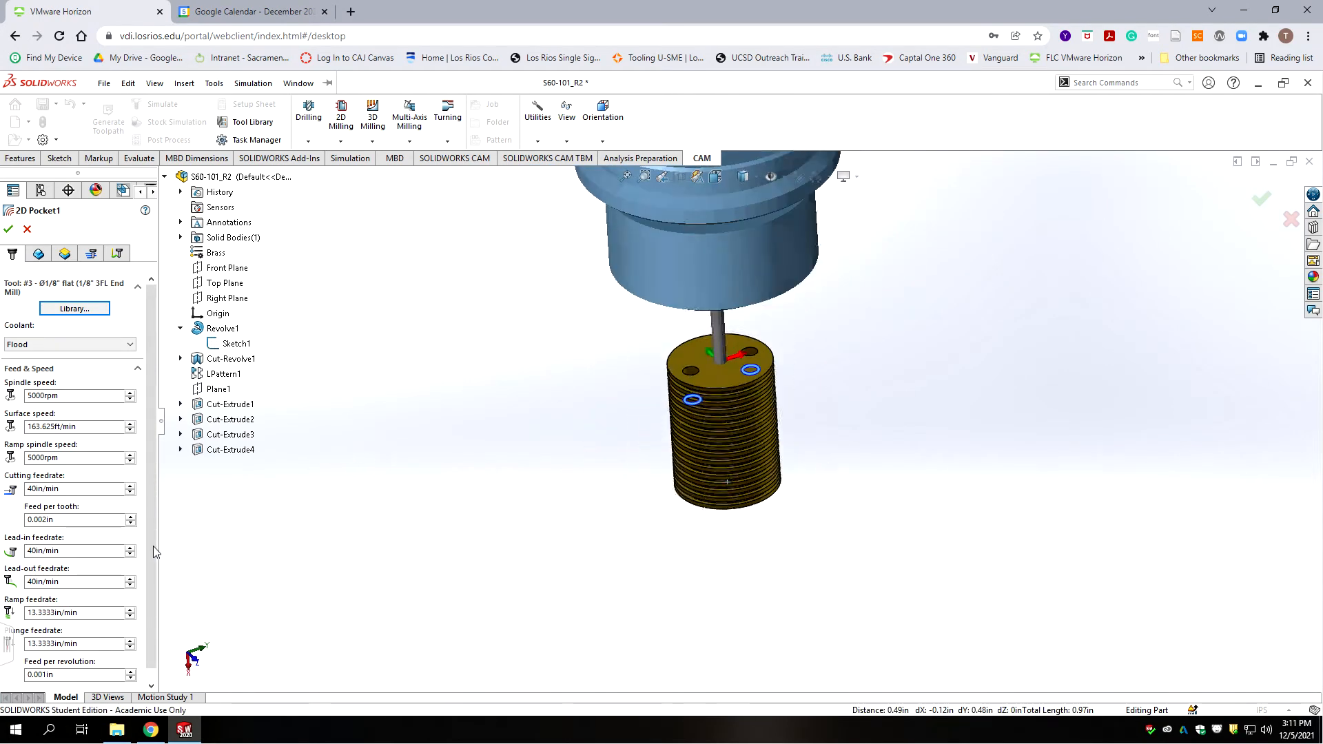
Step: Enter 15 in/min cutting feed and 8 in/min for lead-in, lead-out, ramp and plunge feeds
{"action": "left_click", "coordinate": [69, 488]}
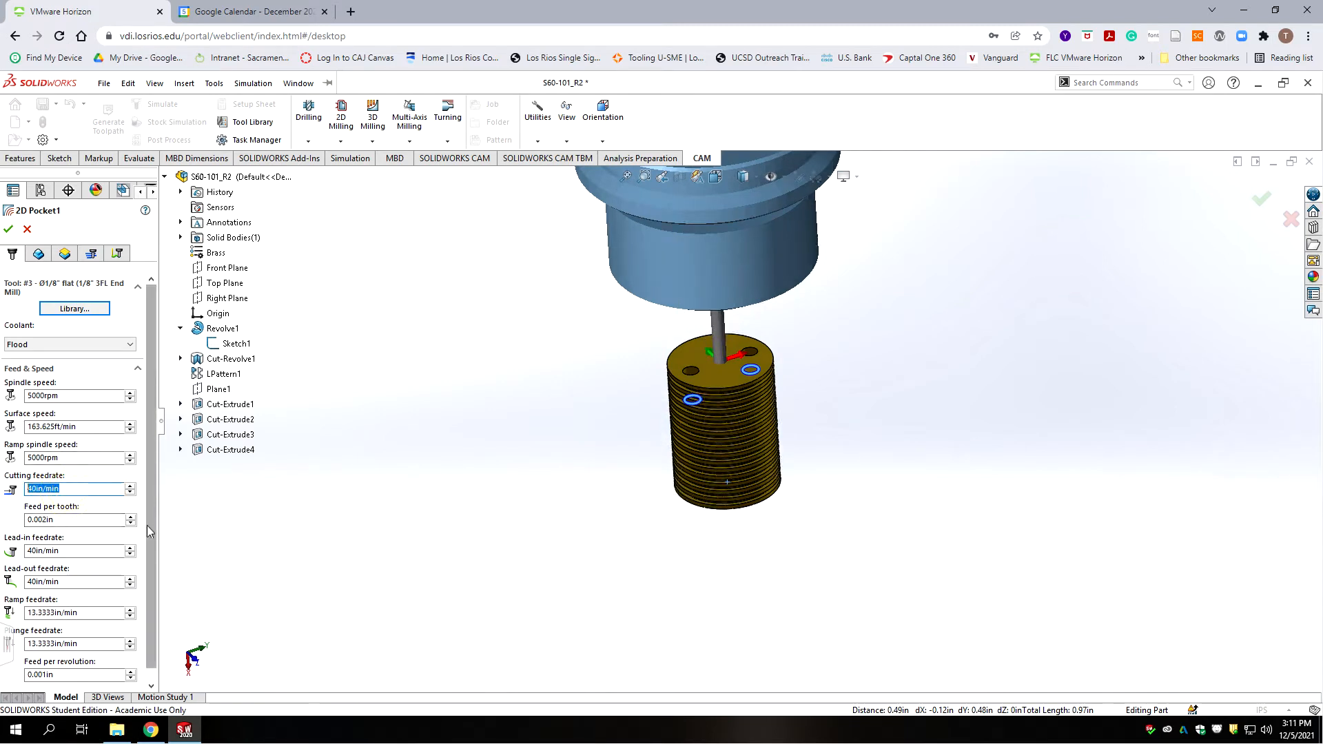
{"action": "type", "text": "15"}
{"action": "left_click", "coordinate": [69, 551]}
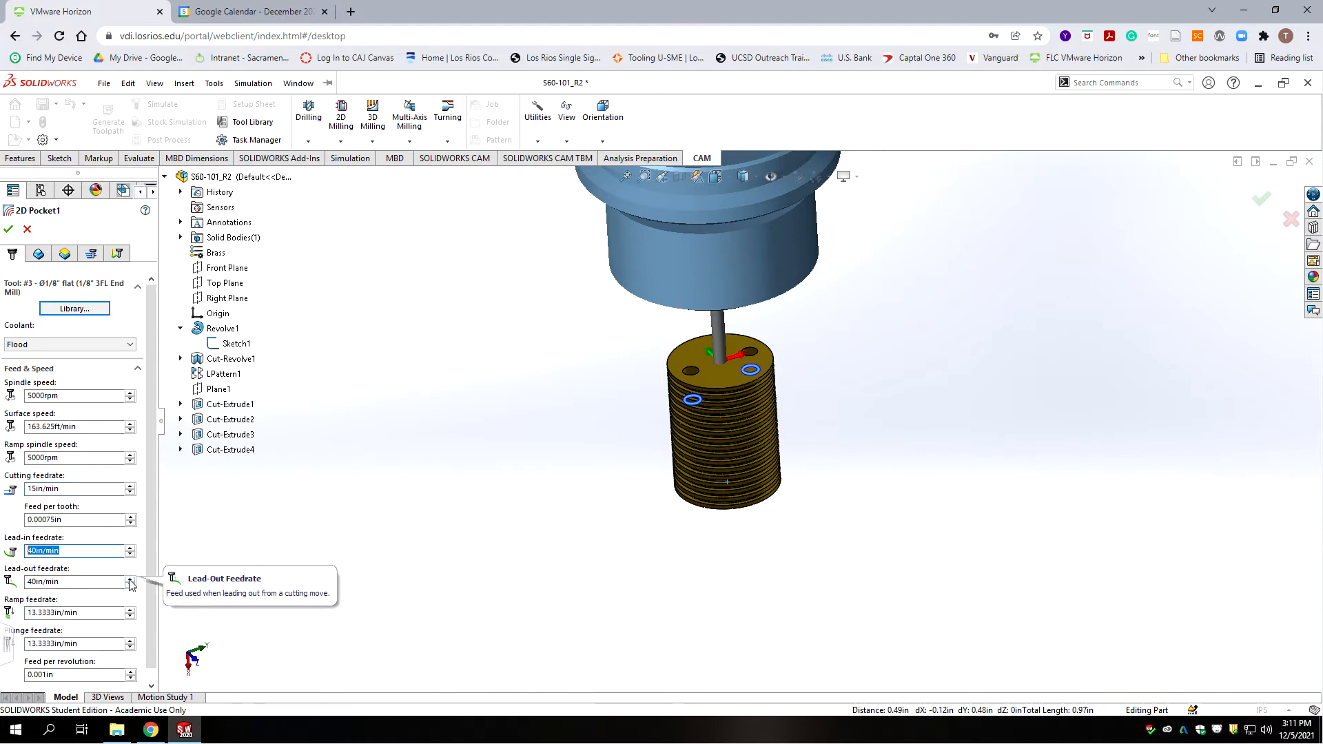
{"action": "type", "text": "8"}
{"action": "left_click", "coordinate": [64, 582]}
{"action": "type", "text": "8"}
{"action": "left_click", "coordinate": [75, 613]}
{"action": "type", "text": "8"}
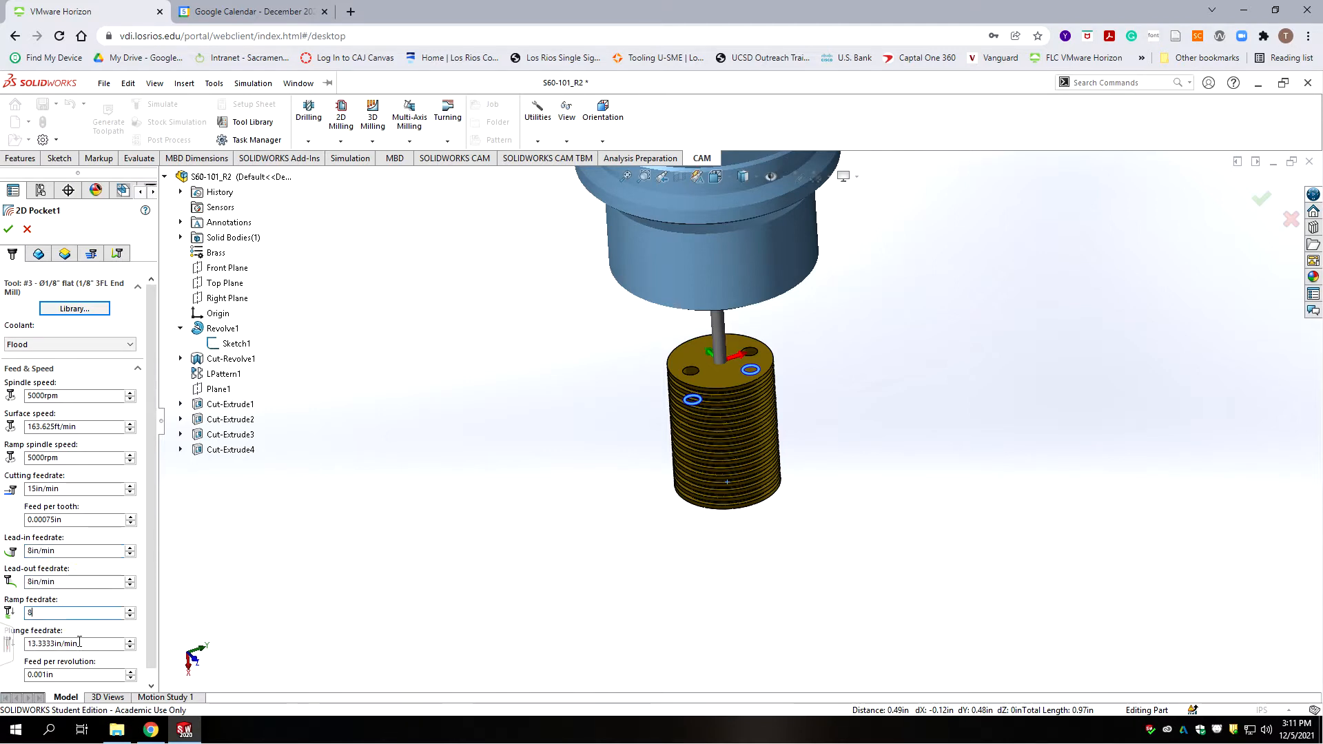
{"action": "left_click", "coordinate": [79, 643]}
{"action": "type", "text": "8"}
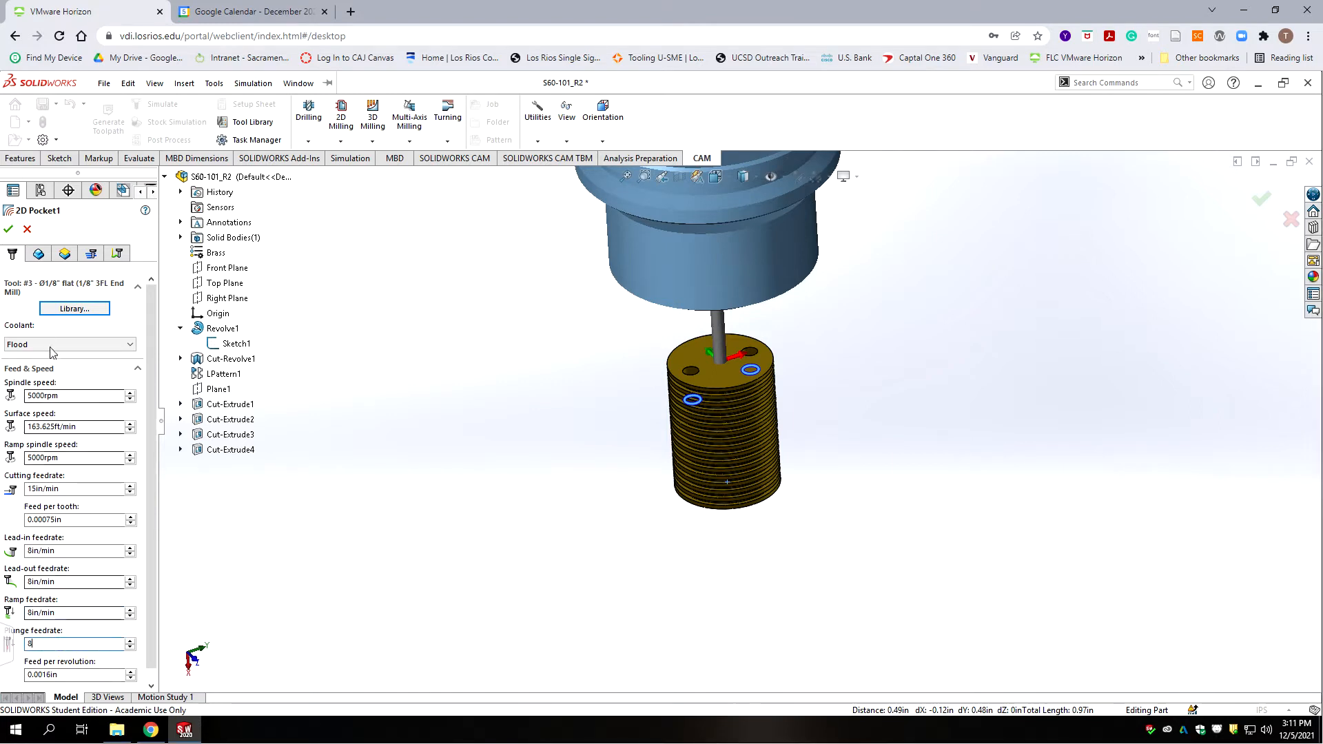
{"action": "left_click", "coordinate": [38, 254]}
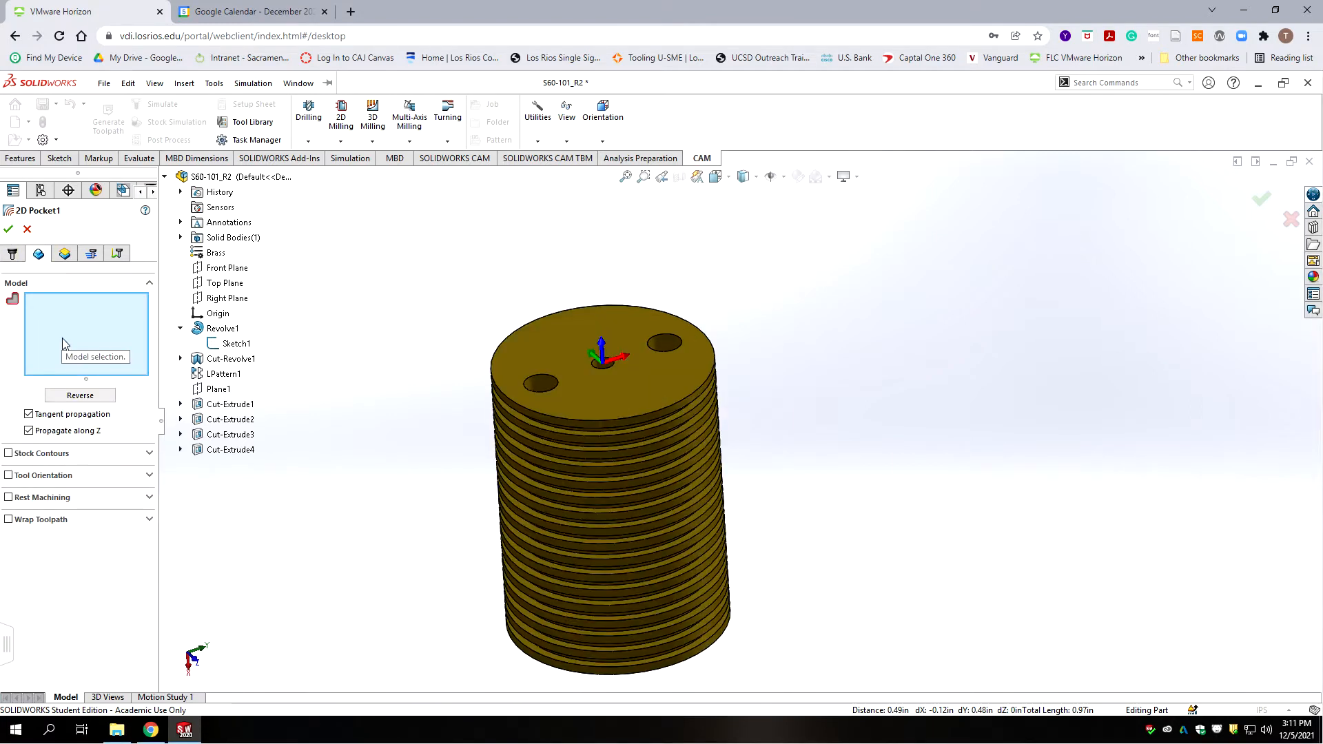
Step: Pick the upper and lower off-centre hole edges on the top face as Pocket1 contours
{"action": "left_click", "coordinate": [501, 446]}
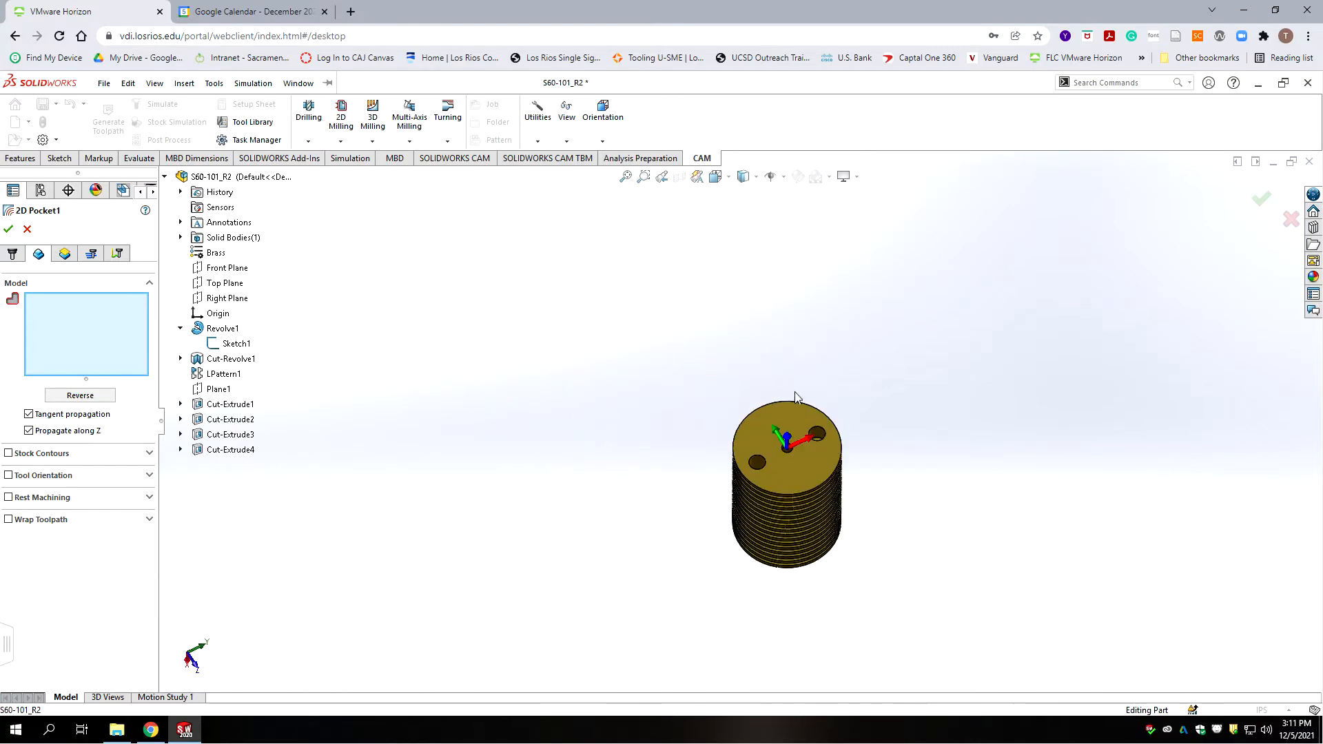
{"action": "scroll", "coordinate": [878, 482], "scroll_direction": "down", "scroll_amount": 7}
{"action": "scroll", "coordinate": [601, 339], "scroll_direction": "up", "scroll_amount": 3}
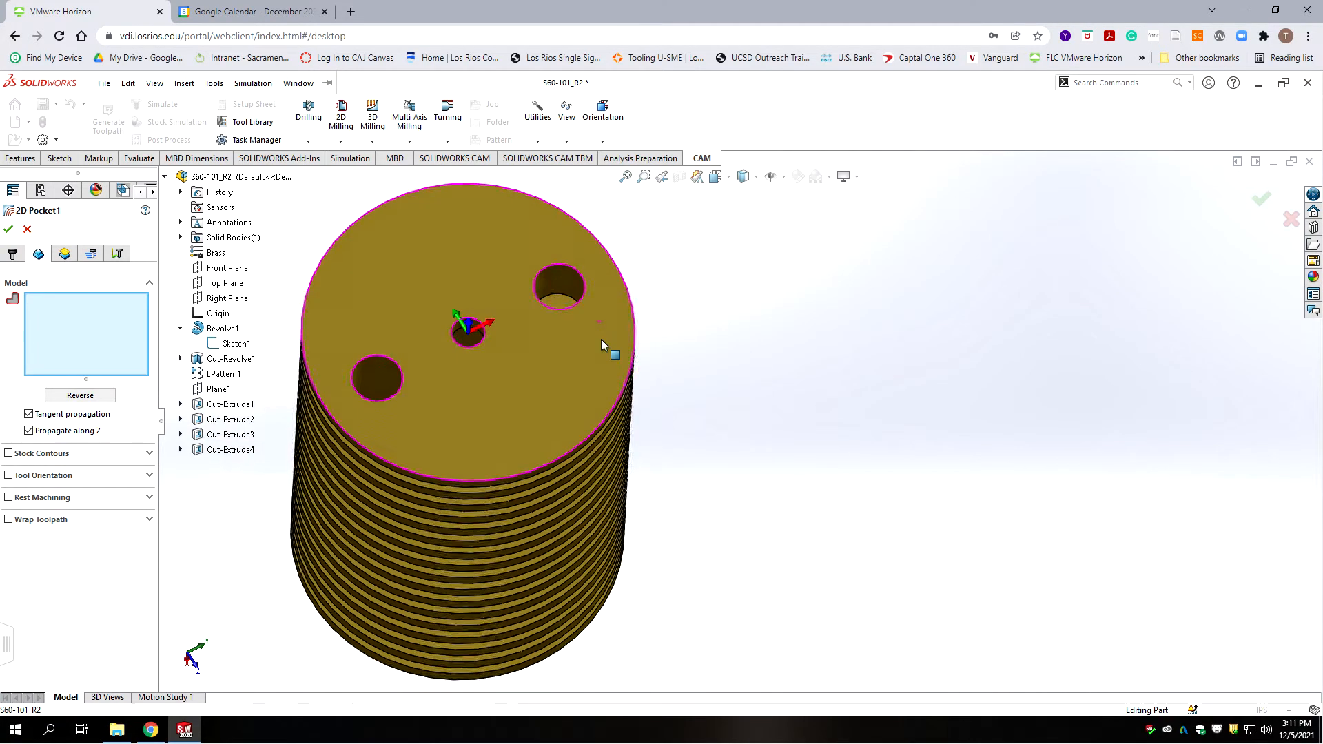
{"action": "middle_click_drag", "start_coordinate": [671, 353], "coordinate": [736, 369]}
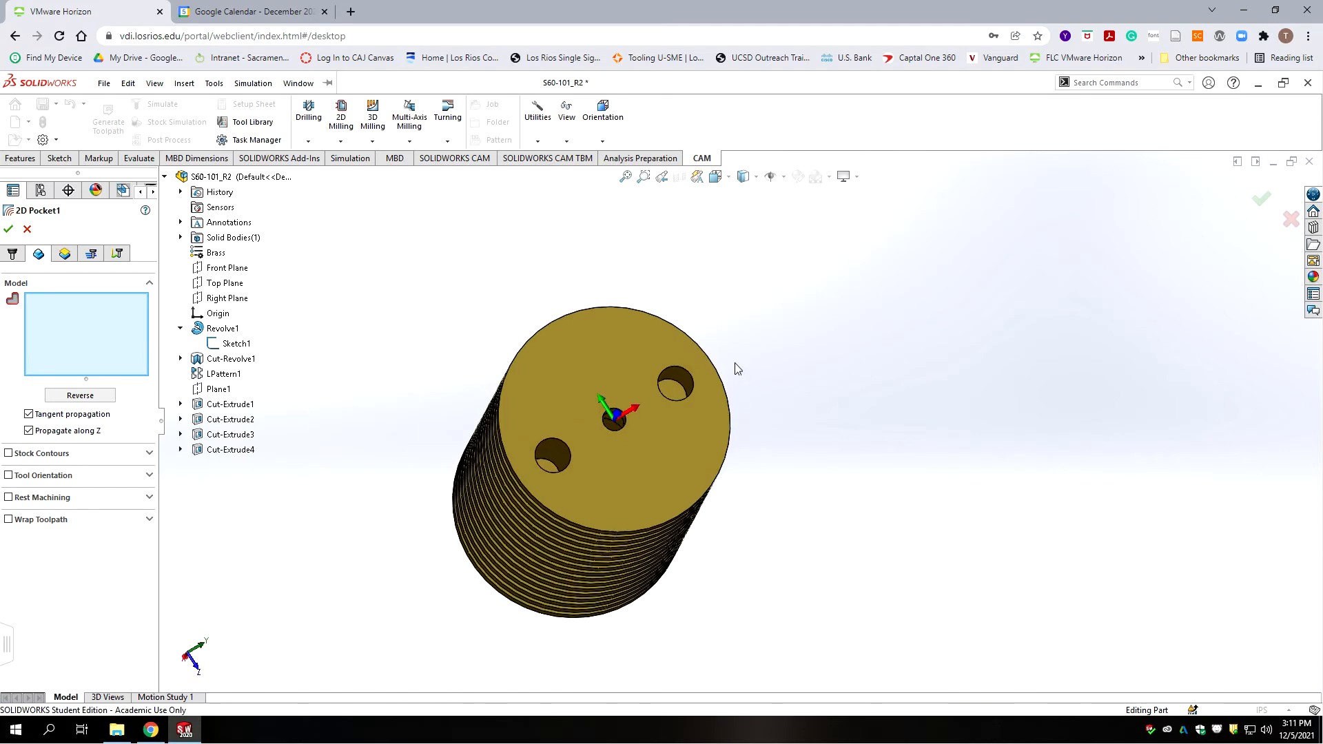
{"action": "scroll", "coordinate": [748, 338], "scroll_direction": "down", "scroll_amount": 3}
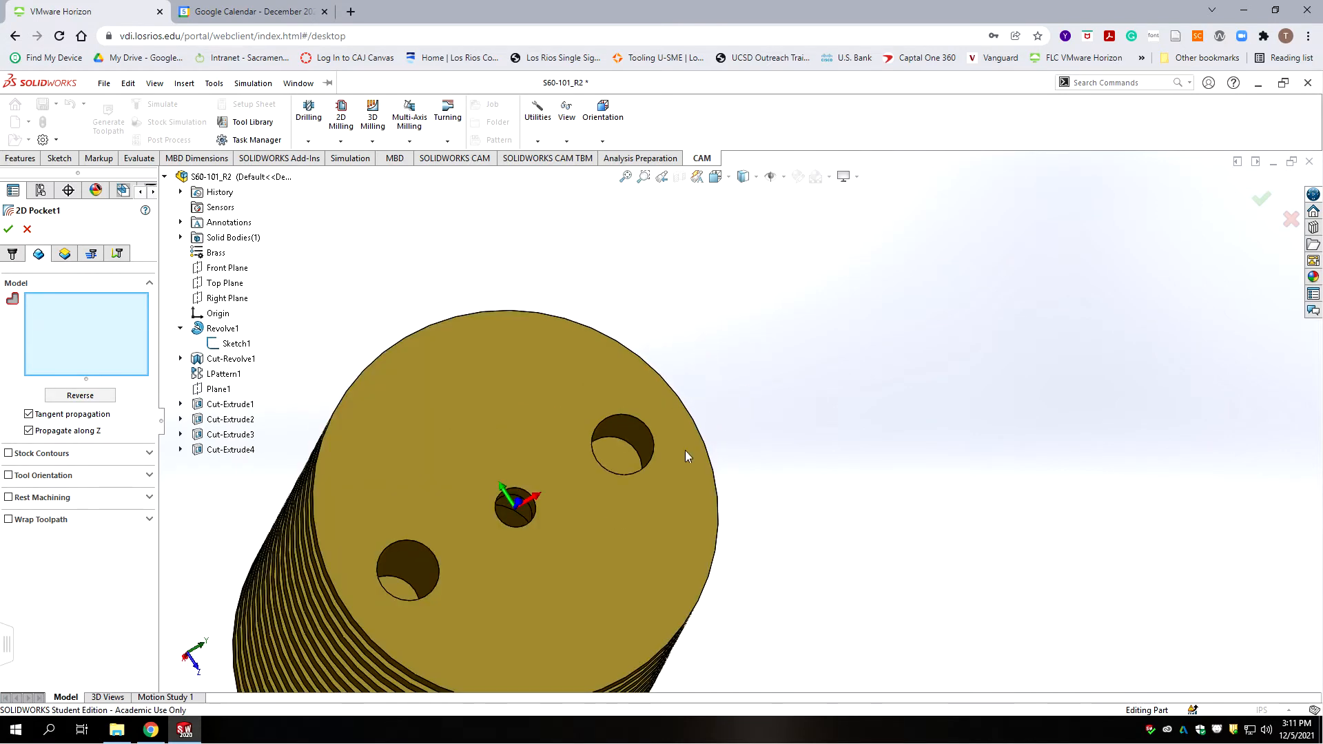
{"action": "left_click", "coordinate": [620, 446]}
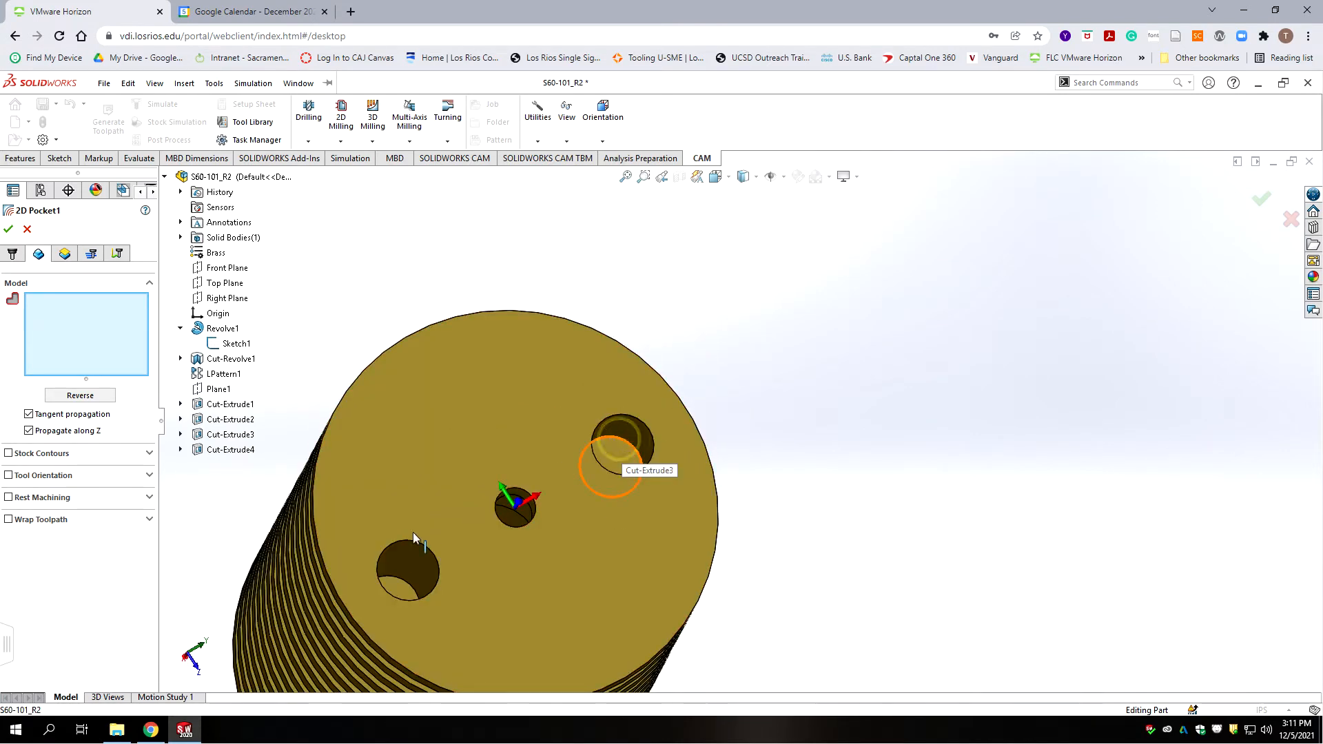
{"action": "left_click", "coordinate": [400, 585]}
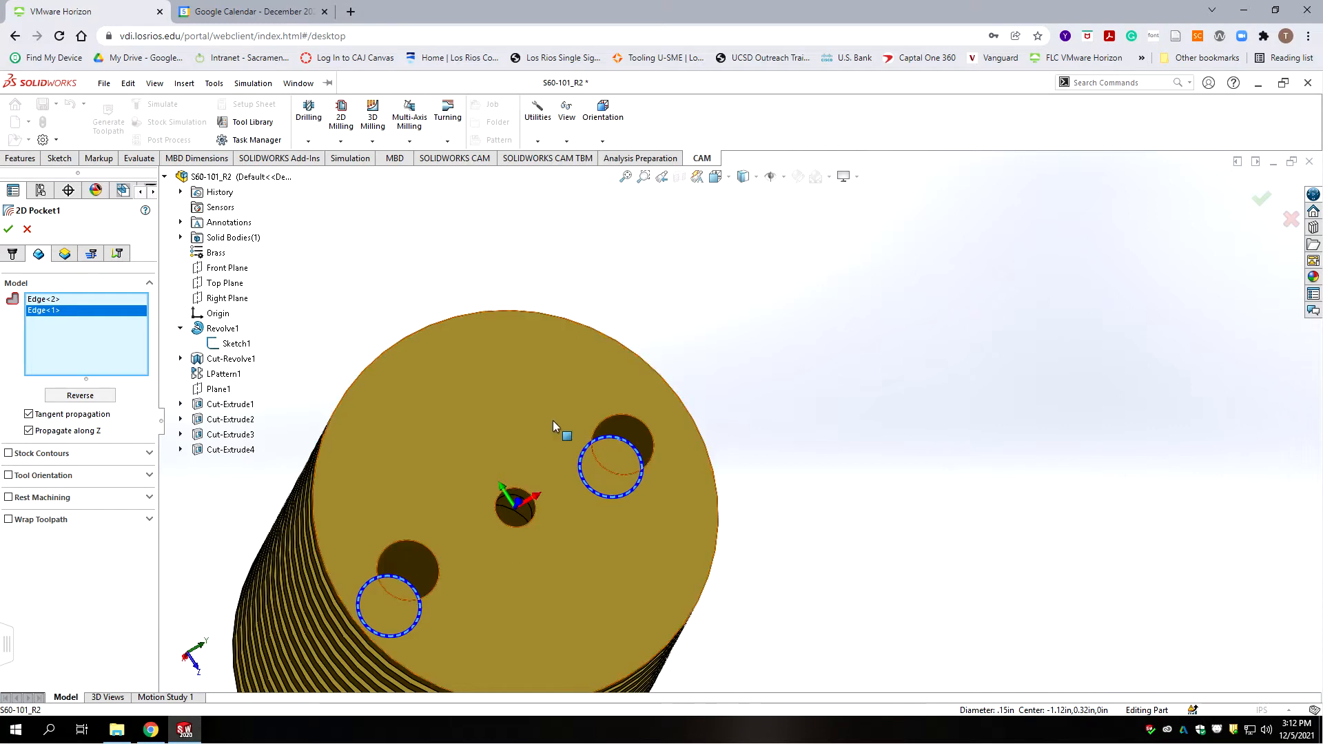
{"action": "mouse_move", "coordinate": [99, 507]}
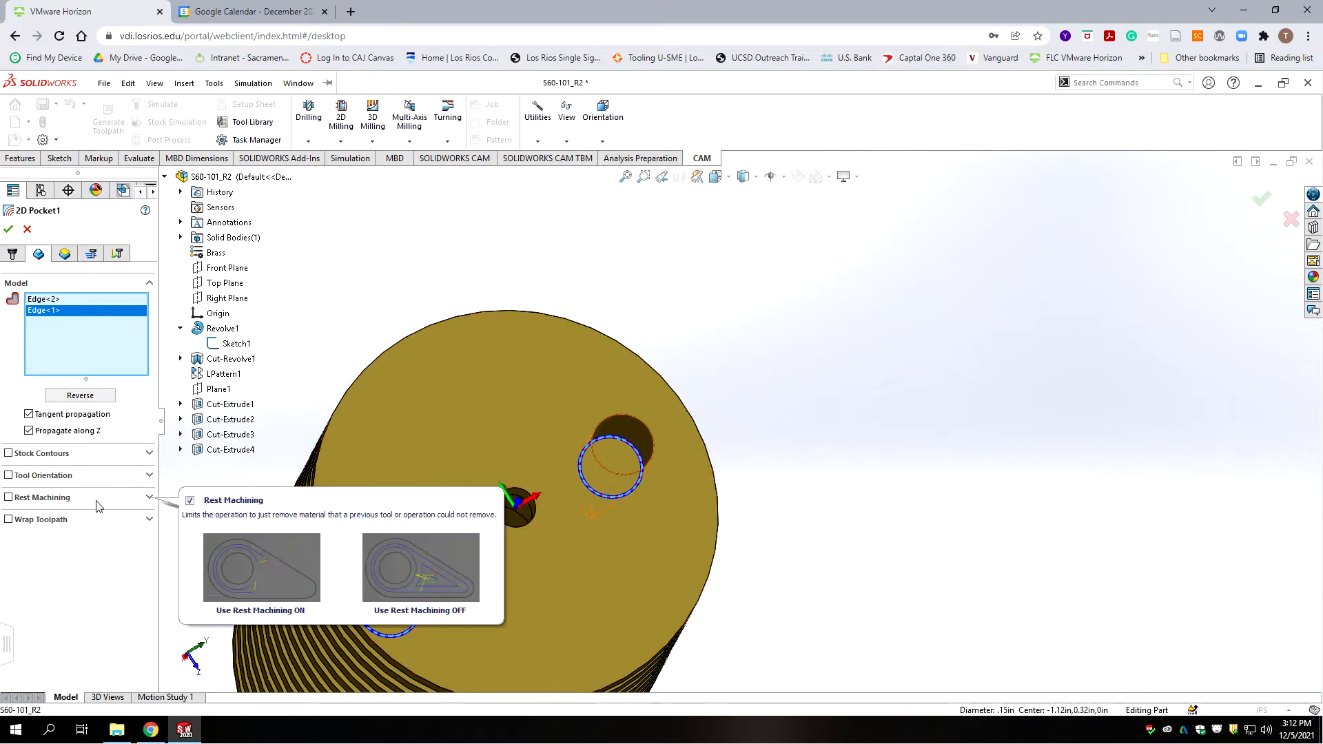
{"action": "left_click", "coordinate": [65, 253]}
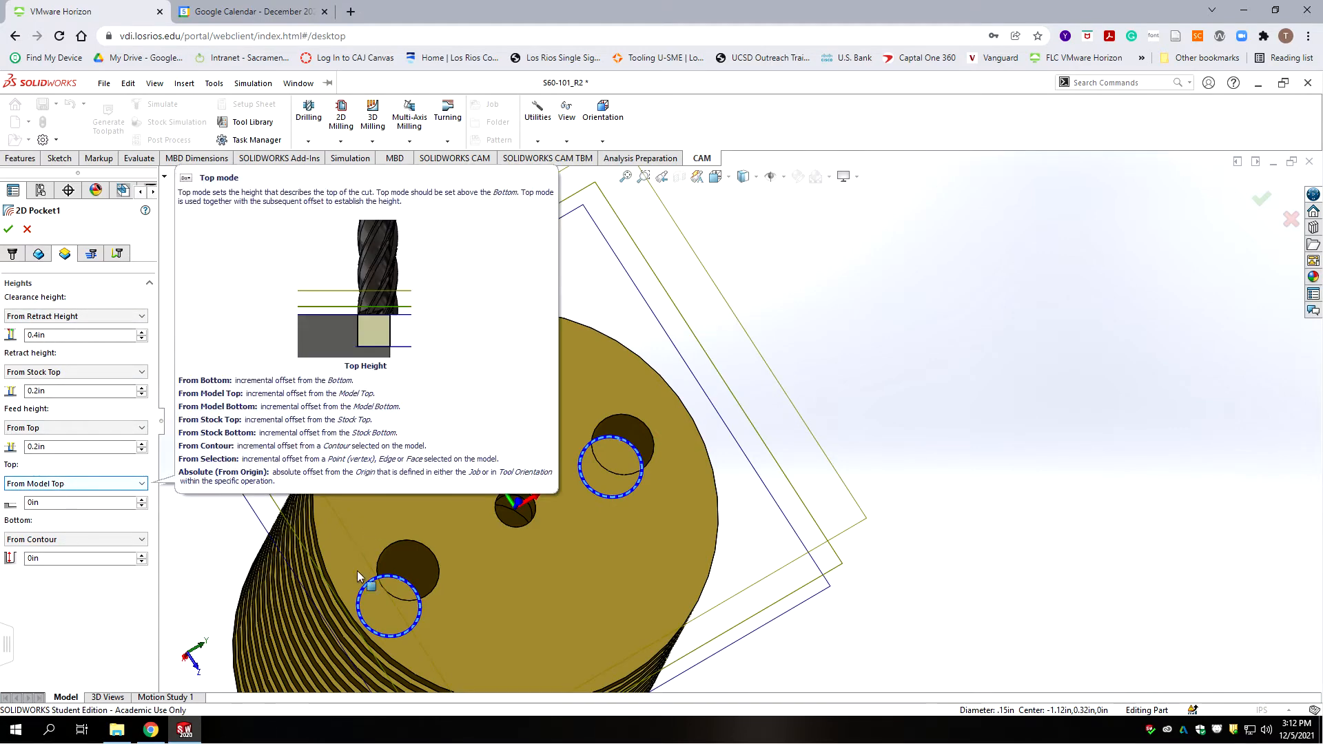
Step: Leave the pocket bottom height referenced From Contour at 0in
{"action": "left_click", "coordinate": [57, 540]}
{"action": "left_click", "coordinate": [56, 546]}
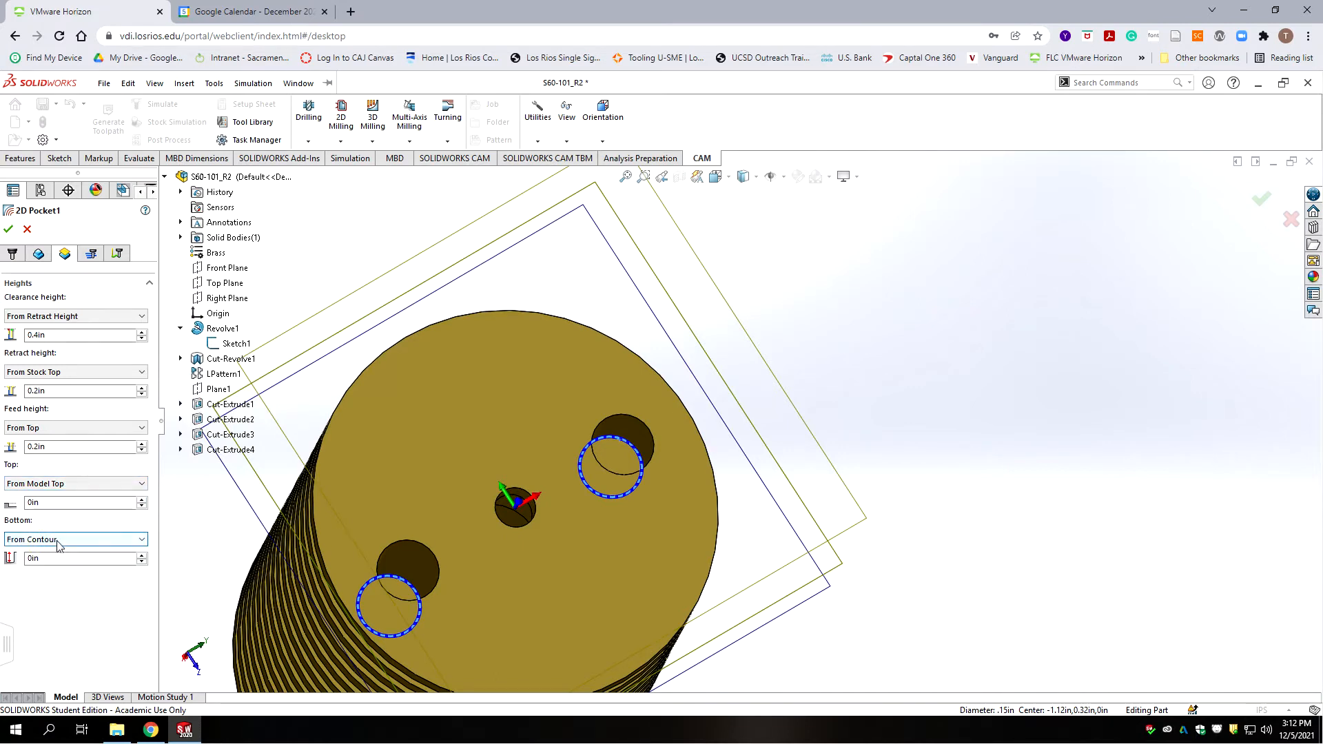
{"action": "left_click", "coordinate": [124, 539]}
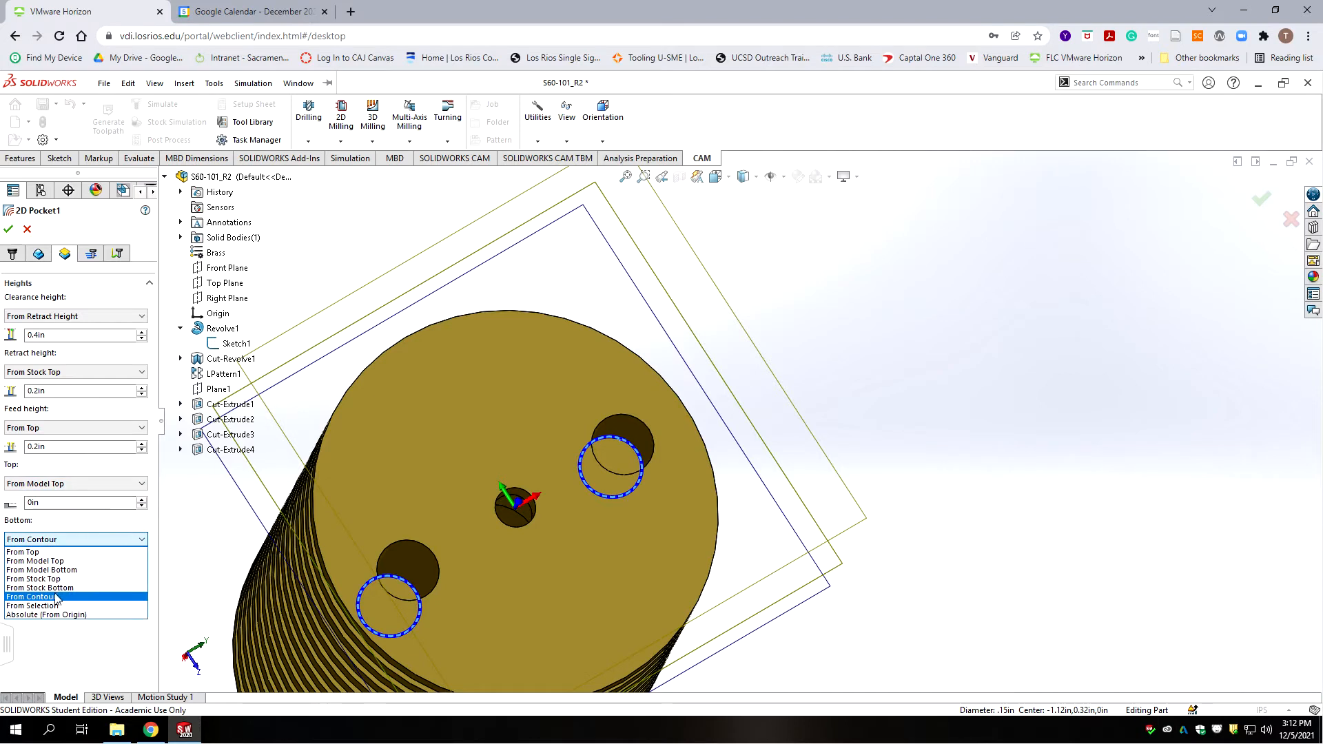
{"action": "left_click", "coordinate": [62, 529]}
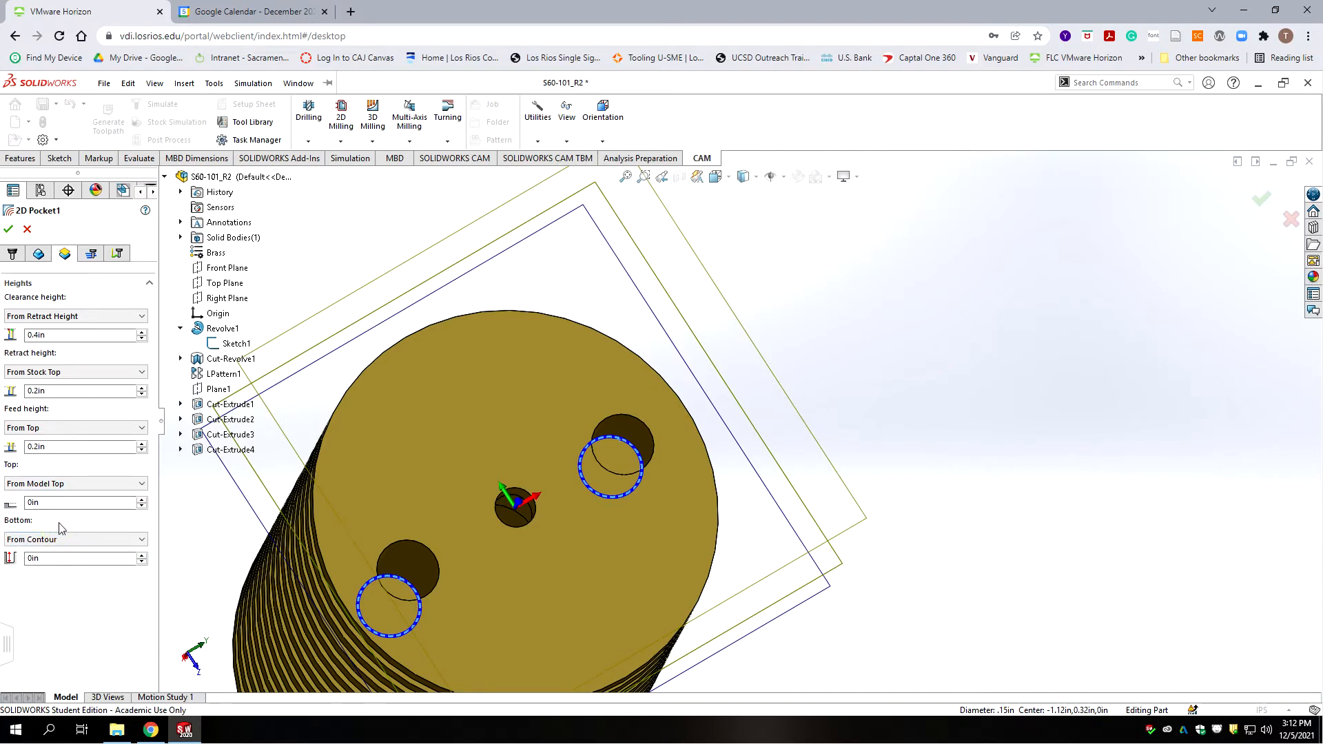
{"action": "left_click", "coordinate": [90, 254]}
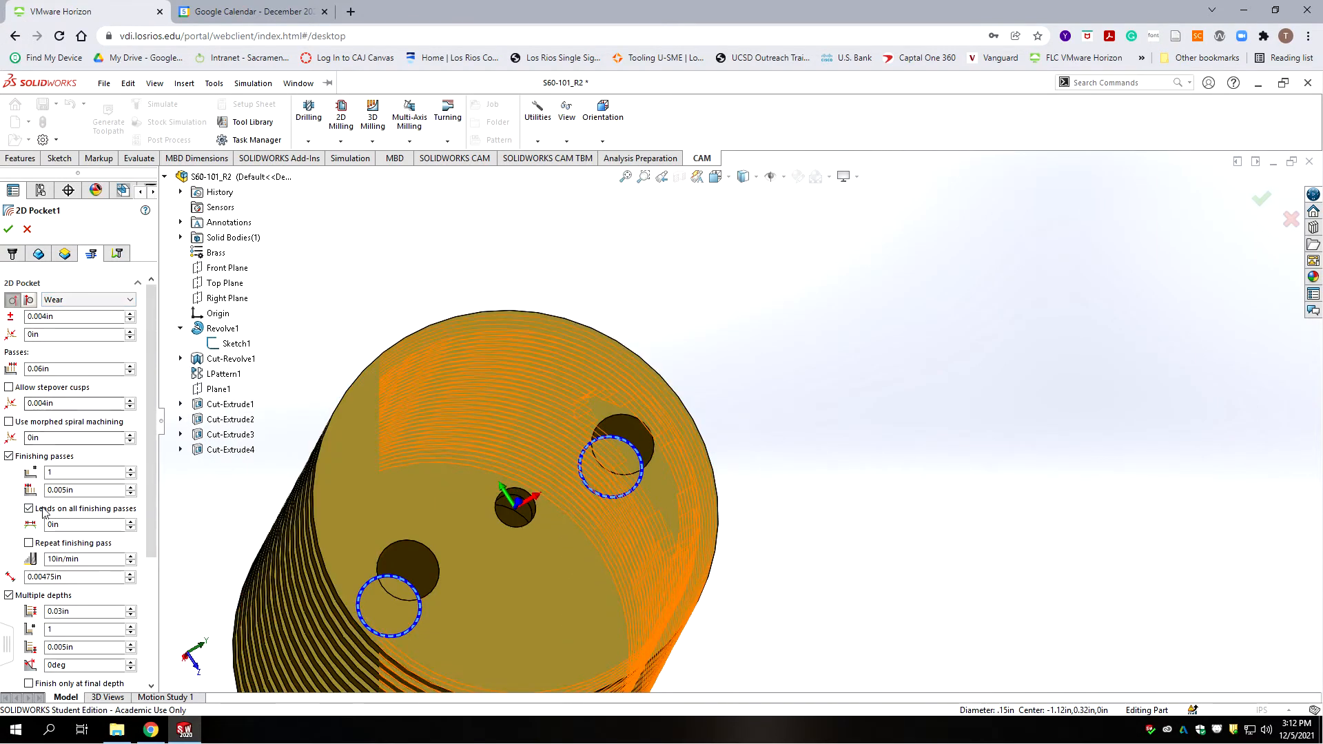
{"action": "left_click_drag", "start_coordinate": [152, 343], "coordinate": [160, 419]}
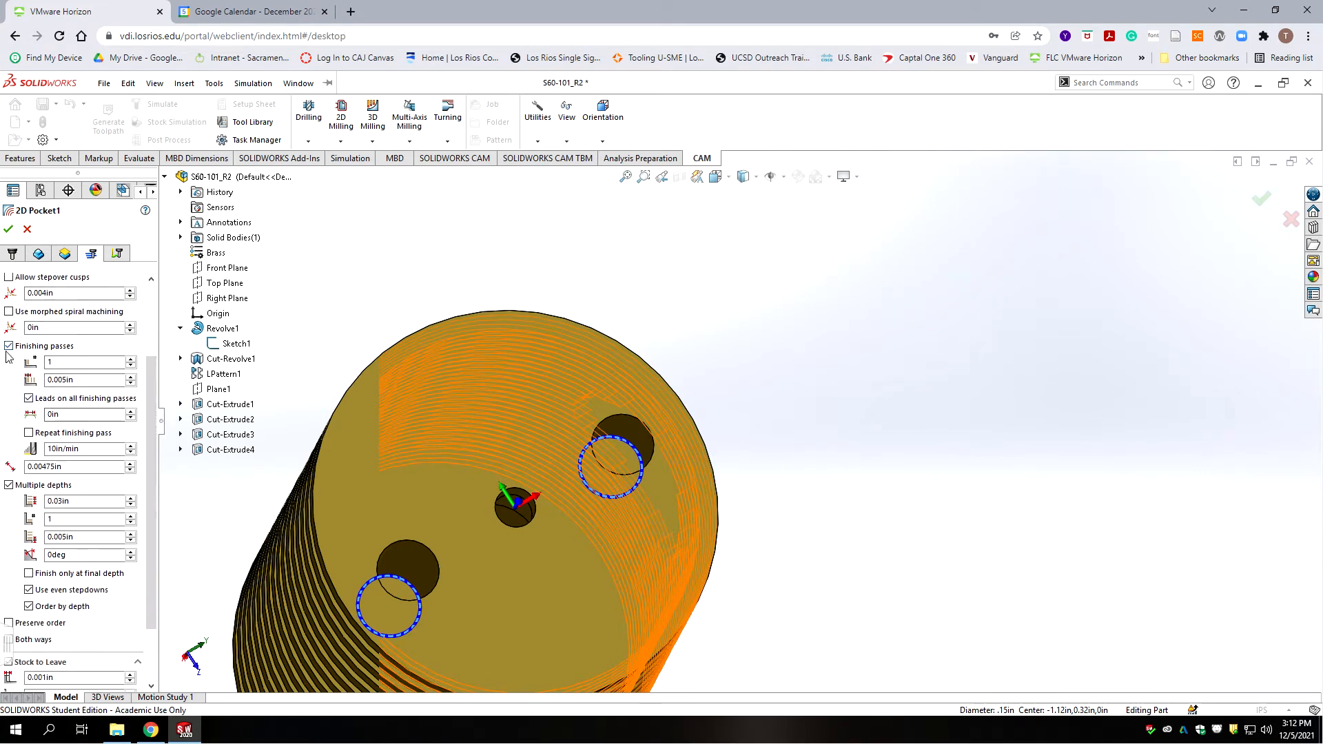
{"action": "mouse_move", "coordinate": [9, 356]}
{"action": "scroll", "coordinate": [146, 368], "scroll_direction": "down", "scroll_amount": 2}
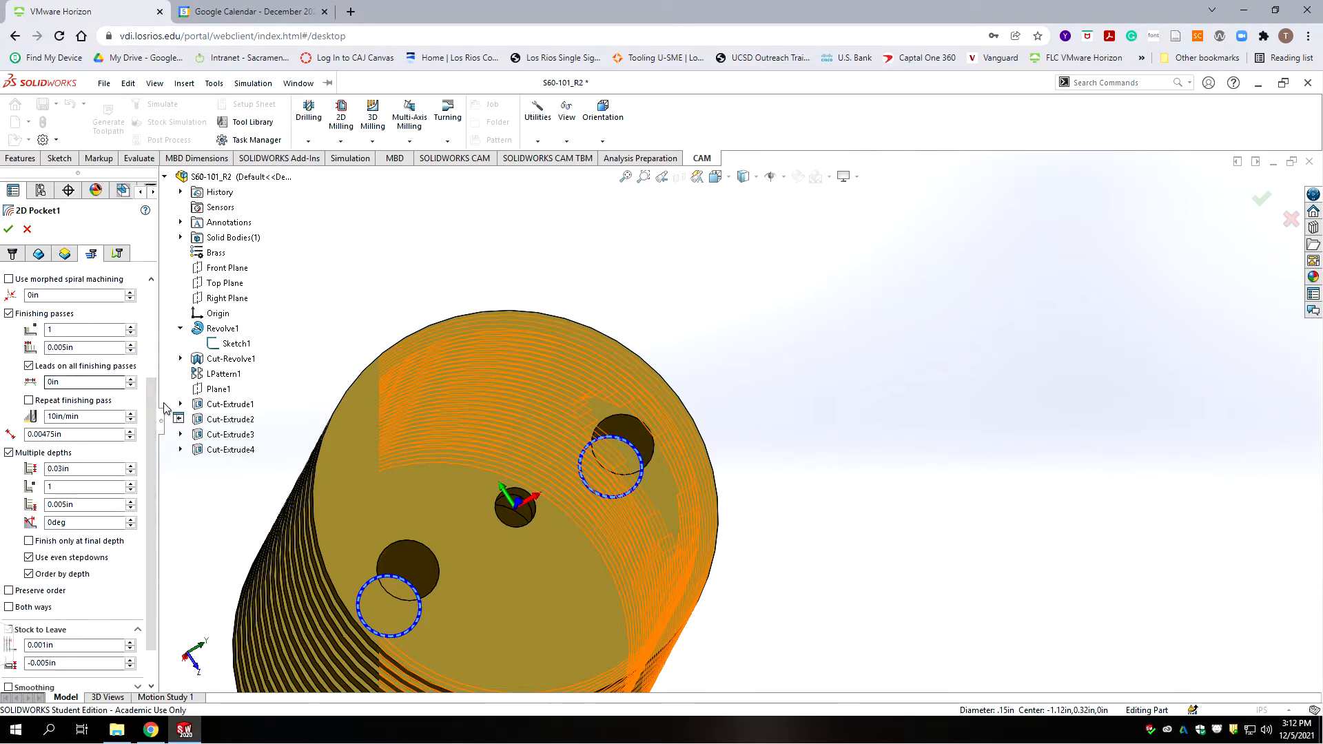
{"action": "scroll", "coordinate": [76, 427], "scroll_direction": "down", "scroll_amount": 1}
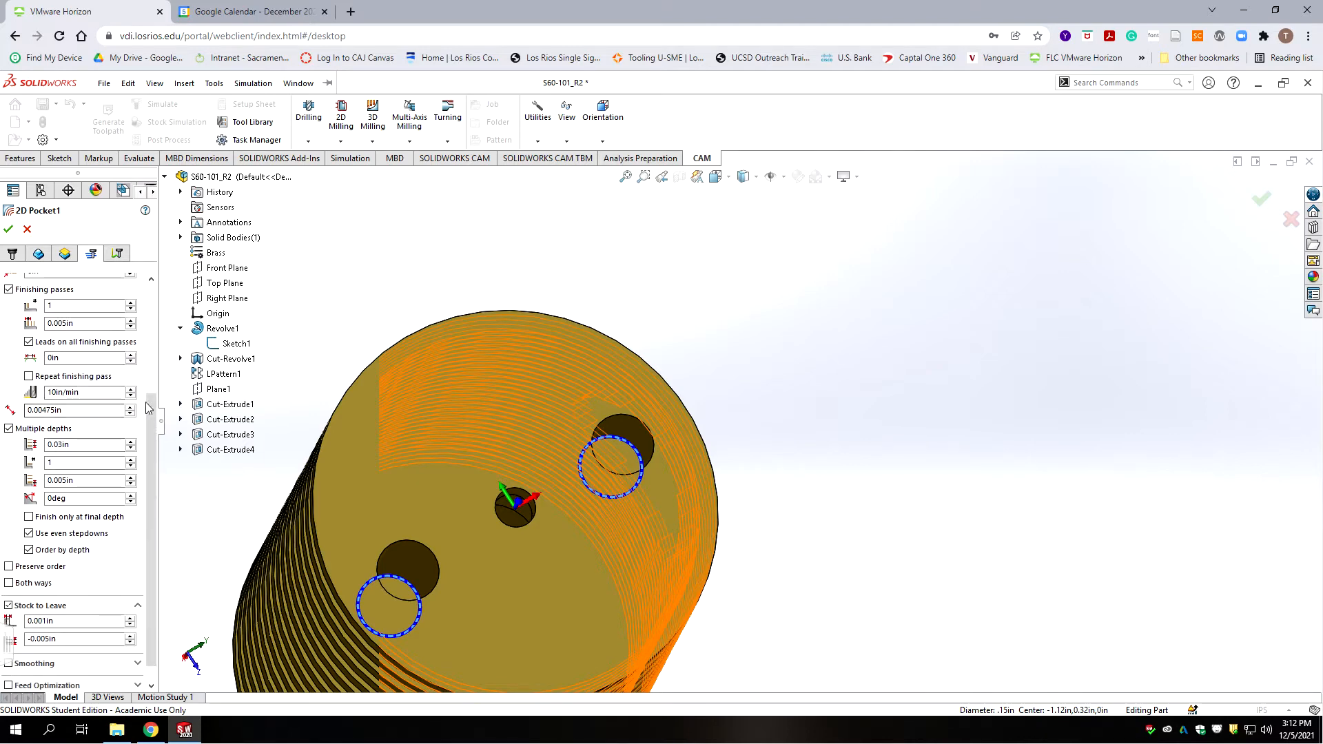
{"action": "scroll", "coordinate": [153, 419], "scroll_direction": "down", "scroll_amount": 1}
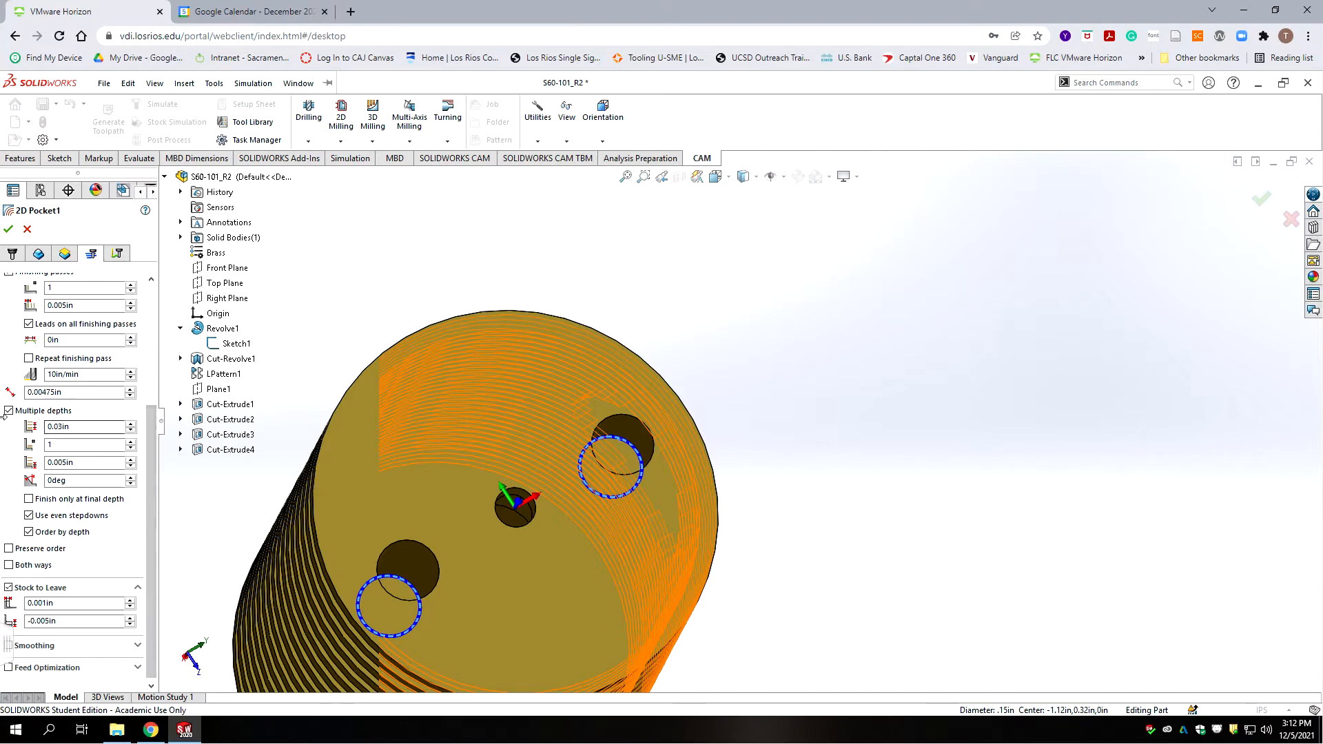
{"action": "scroll", "coordinate": [67, 414], "scroll_direction": "down", "scroll_amount": 1}
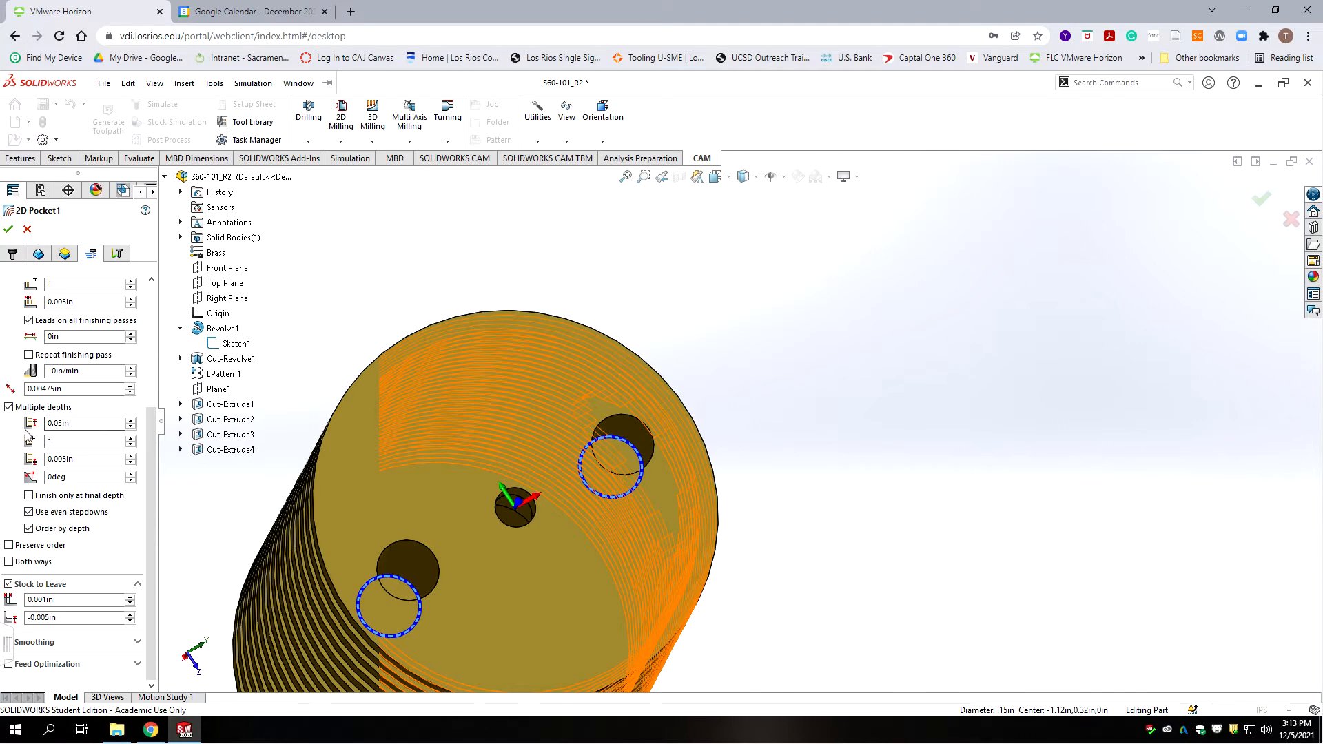
{"action": "left_click", "coordinate": [65, 442]}
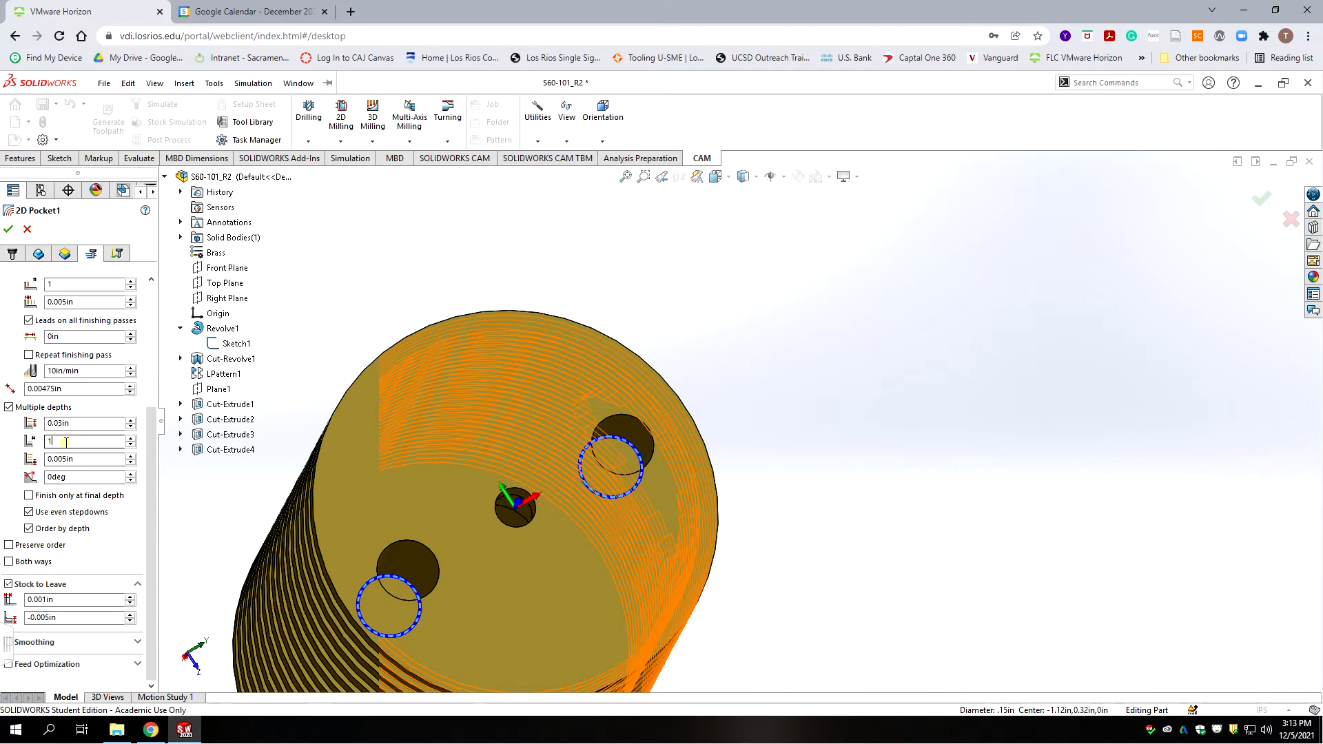
{"action": "left_click", "coordinate": [80, 460]}
{"action": "mouse_move", "coordinate": [77, 502]}
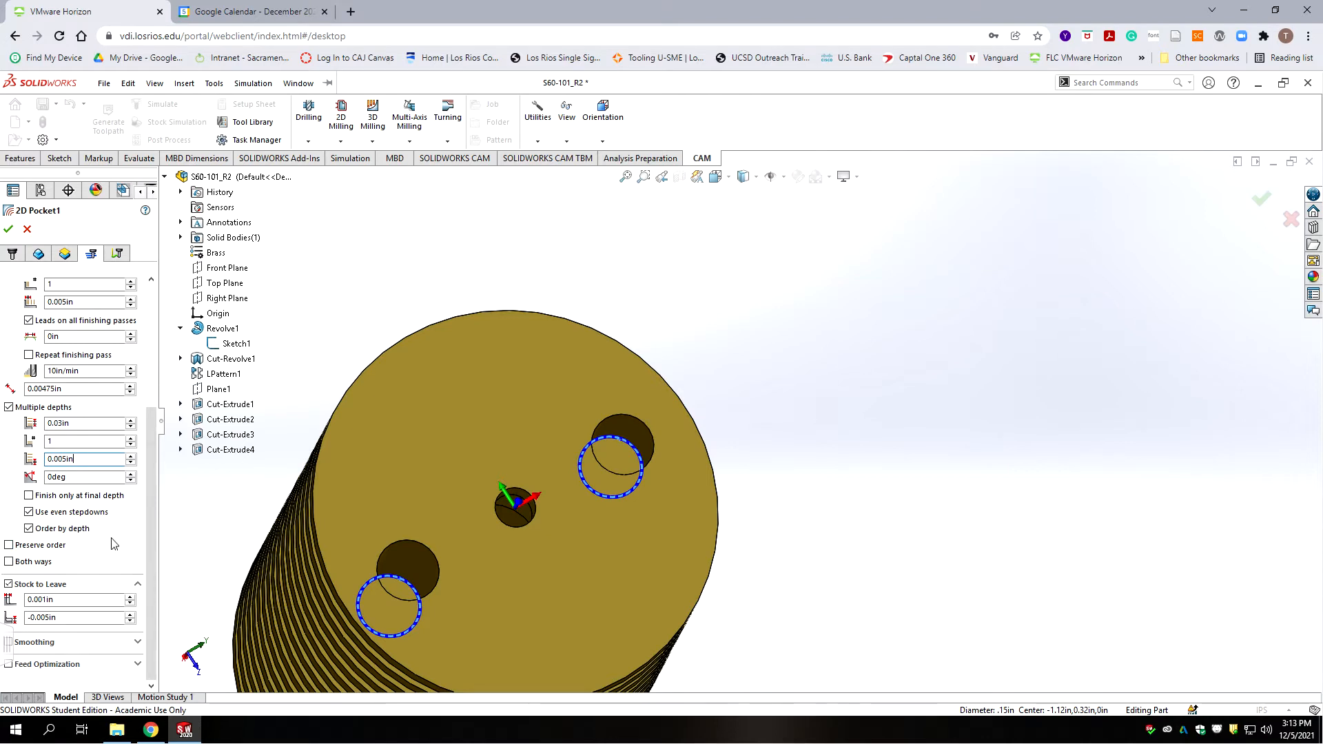
Step: Turn on Order by depth for the pocket cuts
{"action": "left_click", "coordinate": [30, 528]}
{"action": "mouse_move", "coordinate": [56, 614]}
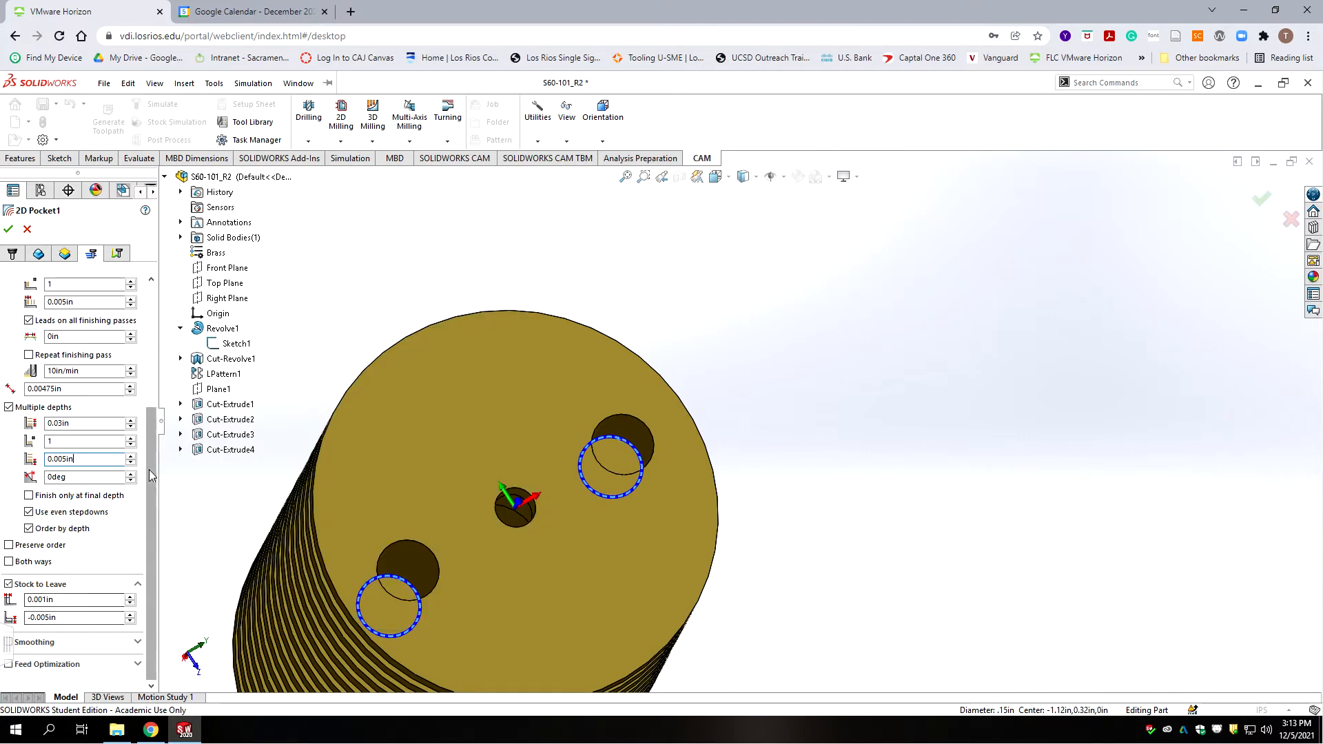
{"action": "left_click", "coordinate": [118, 254]}
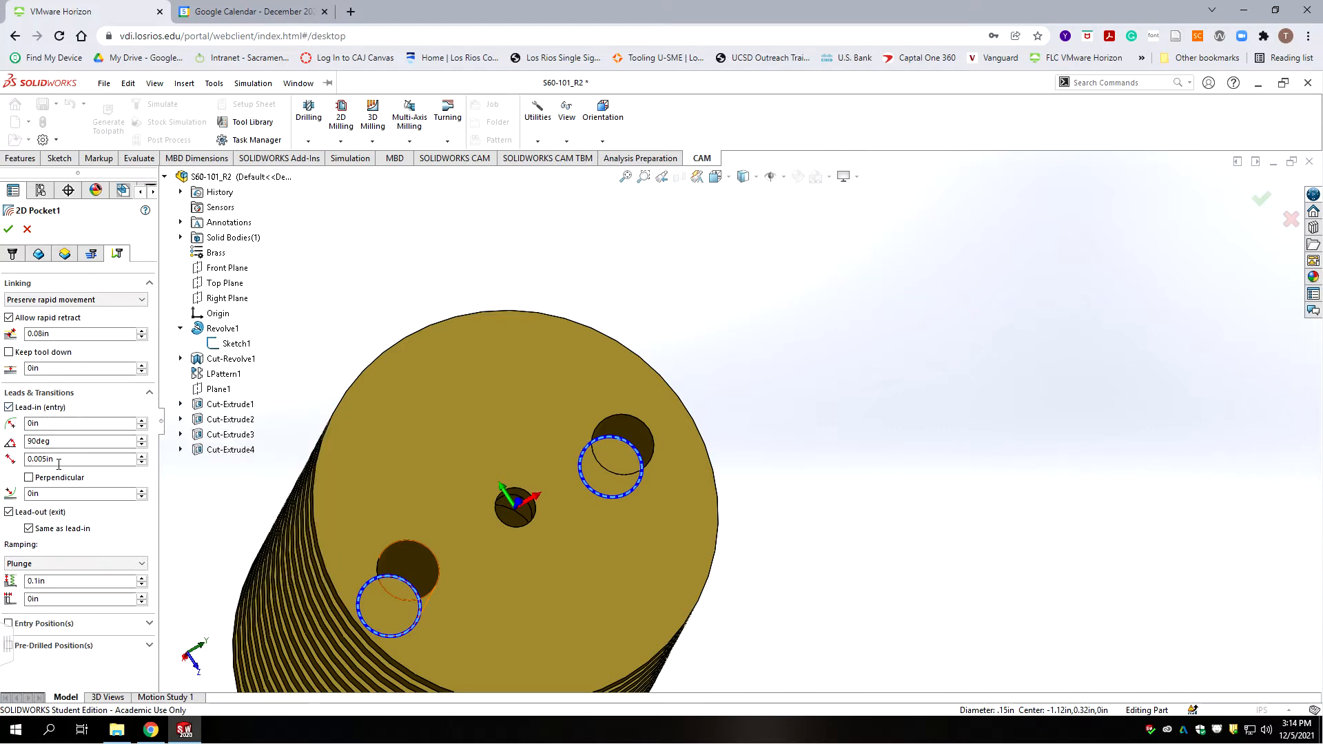
Step: Set a 0.005in linear lead-in, try Helix ramping, revert to Plunge and accept Pocket1
{"action": "mouse_move", "coordinate": [63, 462]}
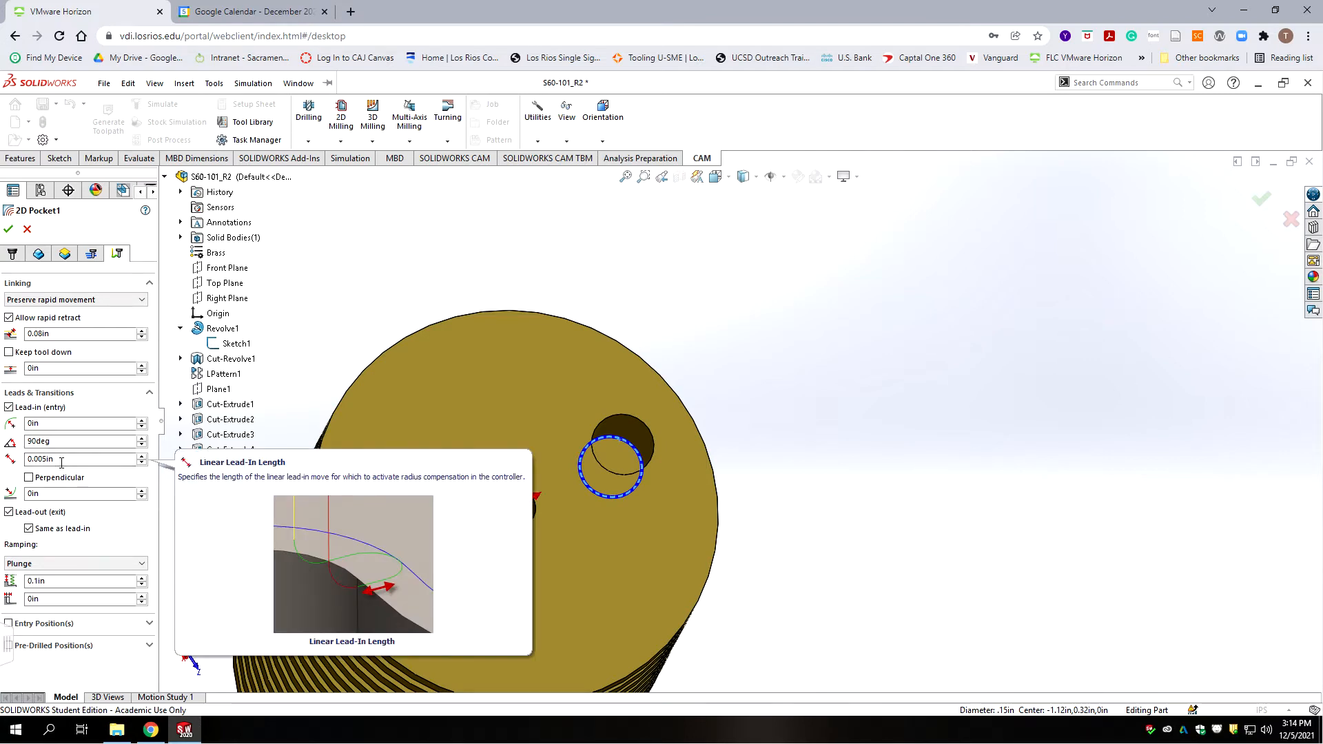
{"action": "left_click", "coordinate": [61, 462]}
{"action": "type", "text": ".005"}
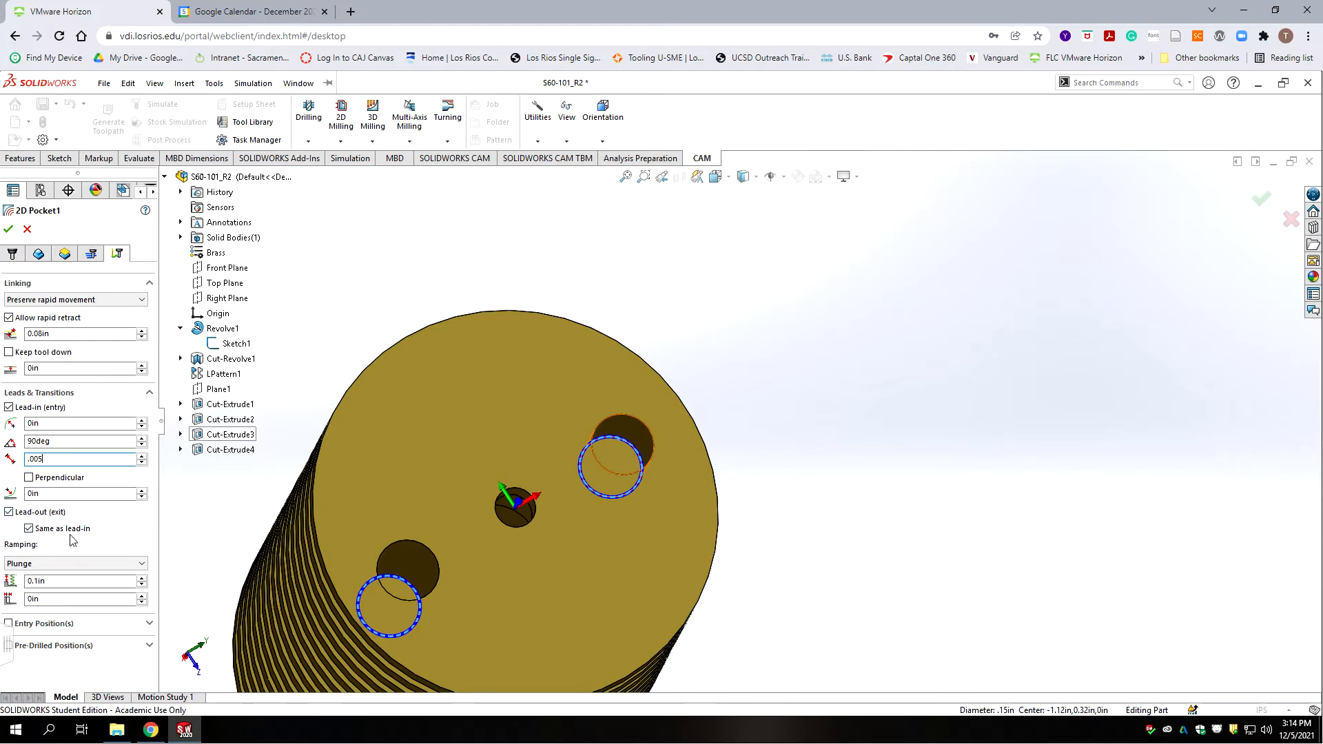
{"action": "left_click", "coordinate": [61, 564]}
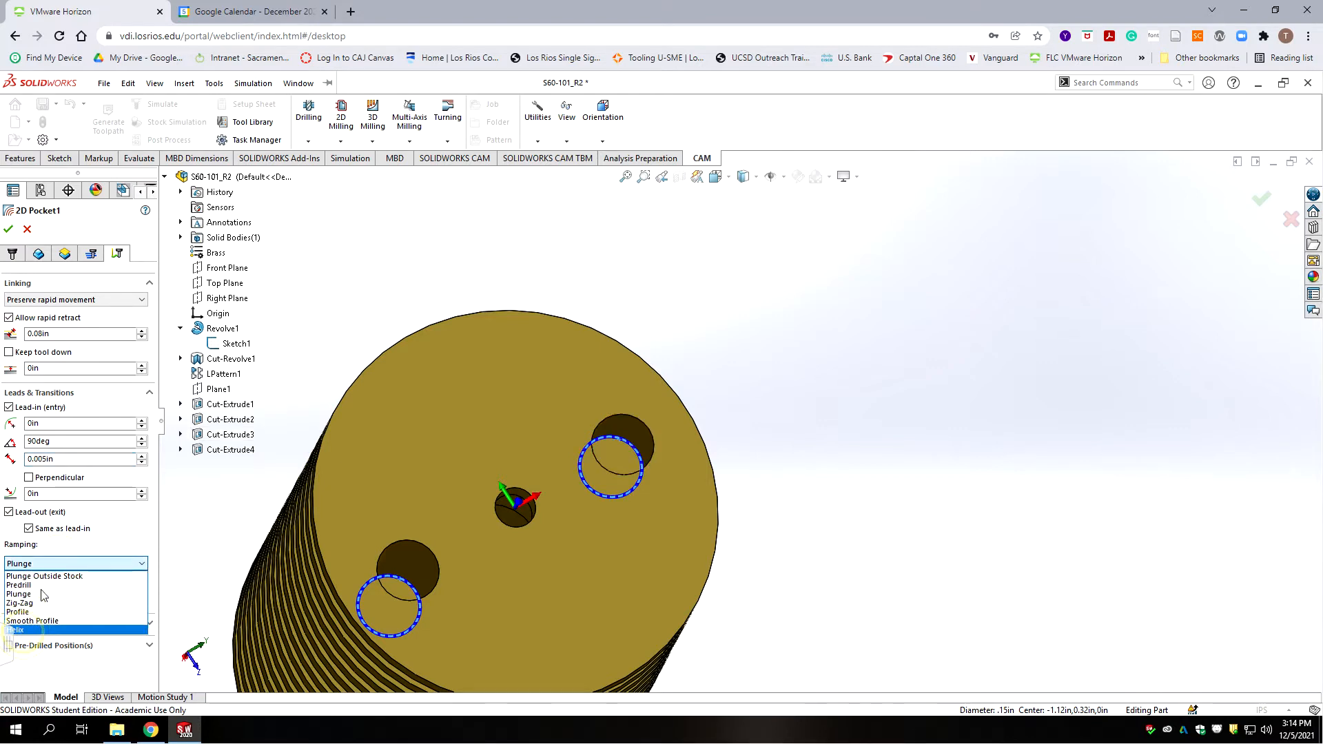
{"action": "left_click", "coordinate": [23, 629]}
{"action": "left_click", "coordinate": [44, 564]}
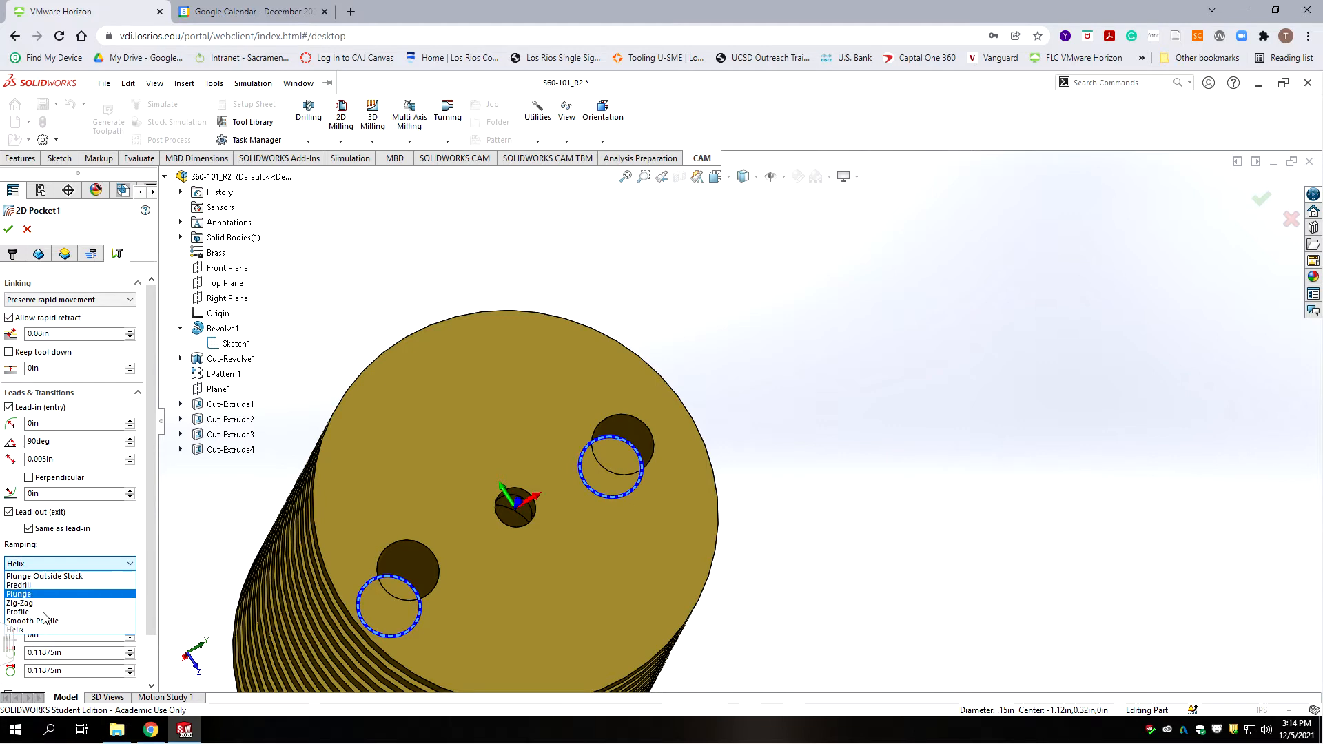
{"action": "left_click", "coordinate": [31, 593]}
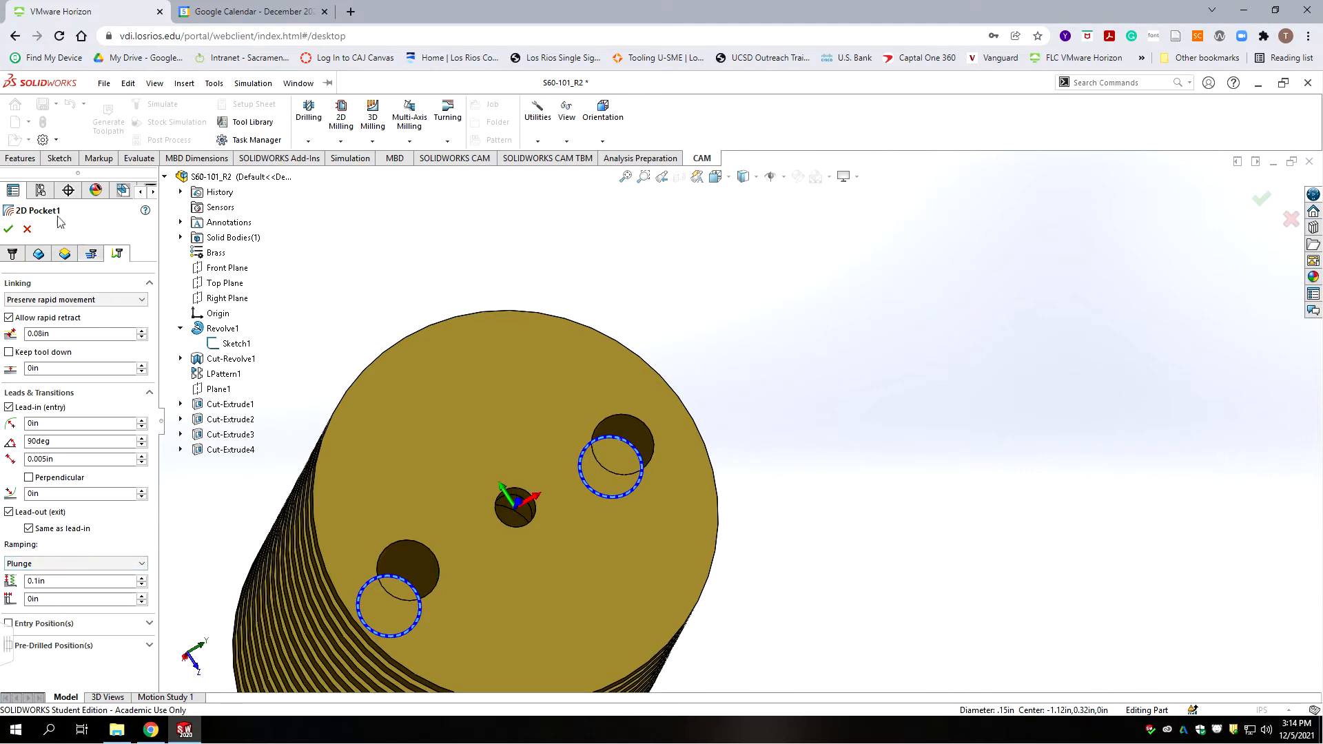
{"action": "left_click", "coordinate": [9, 226]}
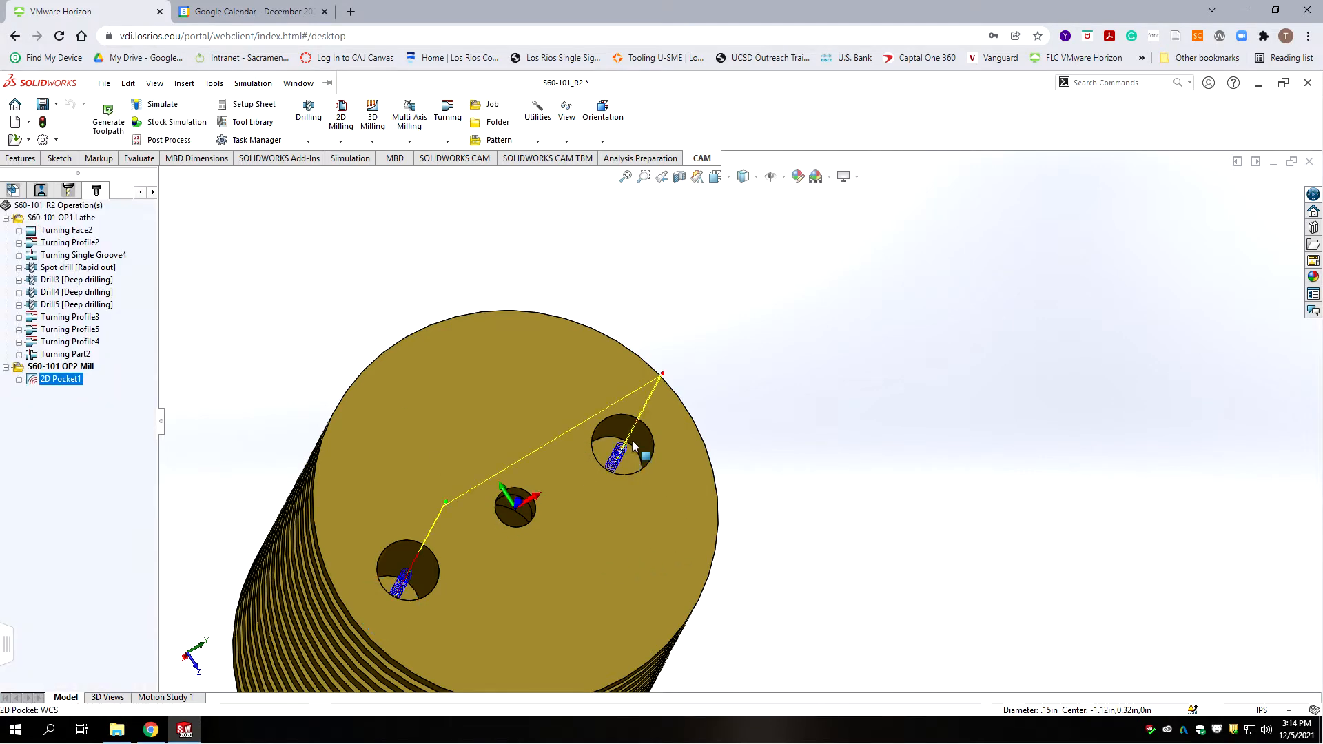
Step: Zoom in to inspect the Pocket1 toolpath in both holes, then deselect the operation
{"action": "scroll", "coordinate": [645, 455], "scroll_direction": "down", "scroll_amount": 5}
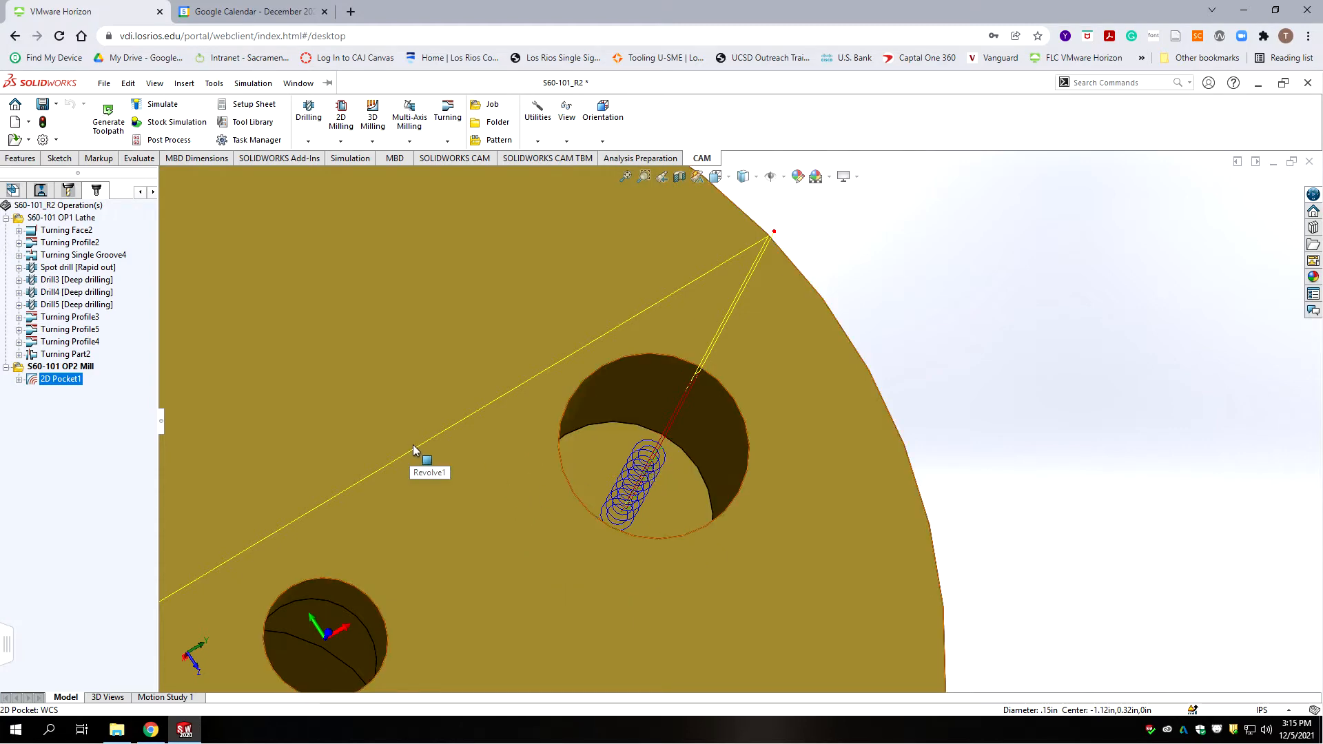
{"action": "scroll", "coordinate": [561, 500], "scroll_direction": "up", "scroll_amount": 3}
{"action": "scroll", "coordinate": [561, 498], "scroll_direction": "up", "scroll_amount": 3}
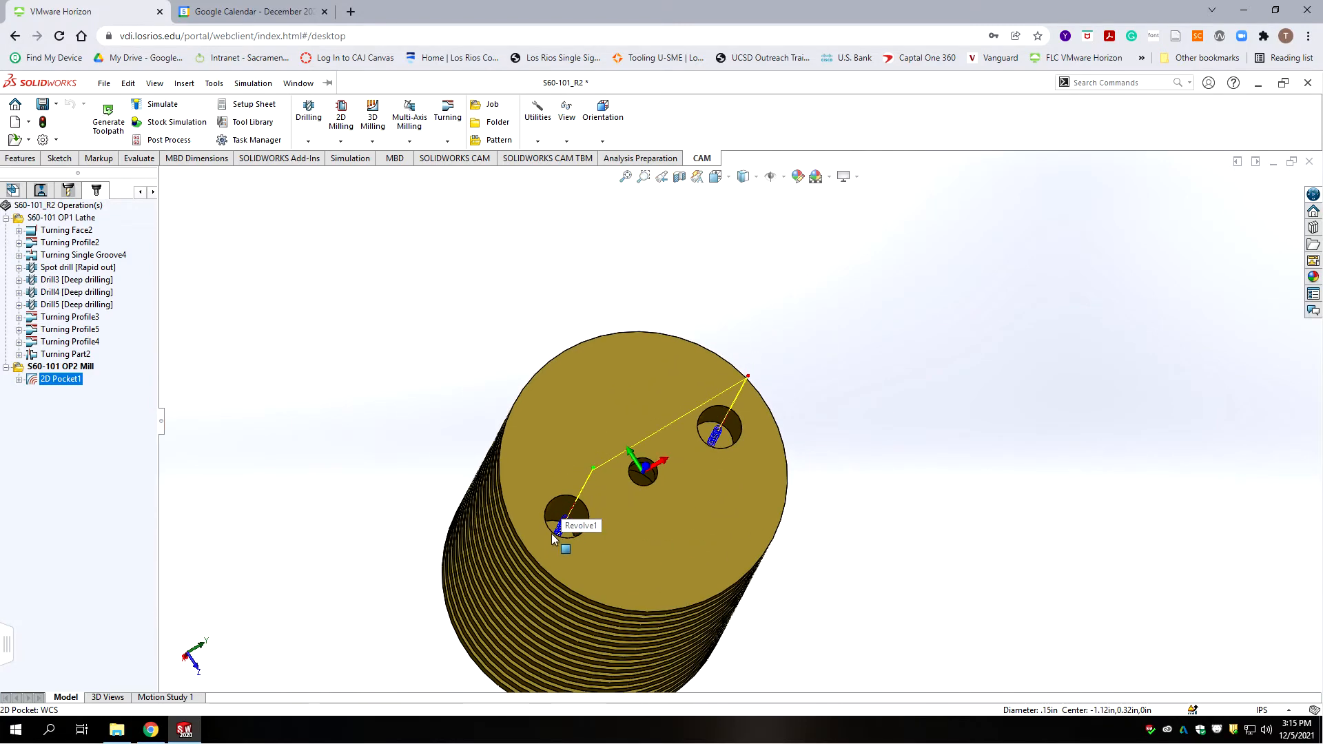
{"action": "scroll", "coordinate": [688, 489], "scroll_direction": "down", "scroll_amount": 6}
{"action": "scroll", "coordinate": [689, 488], "scroll_direction": "up", "scroll_amount": 5}
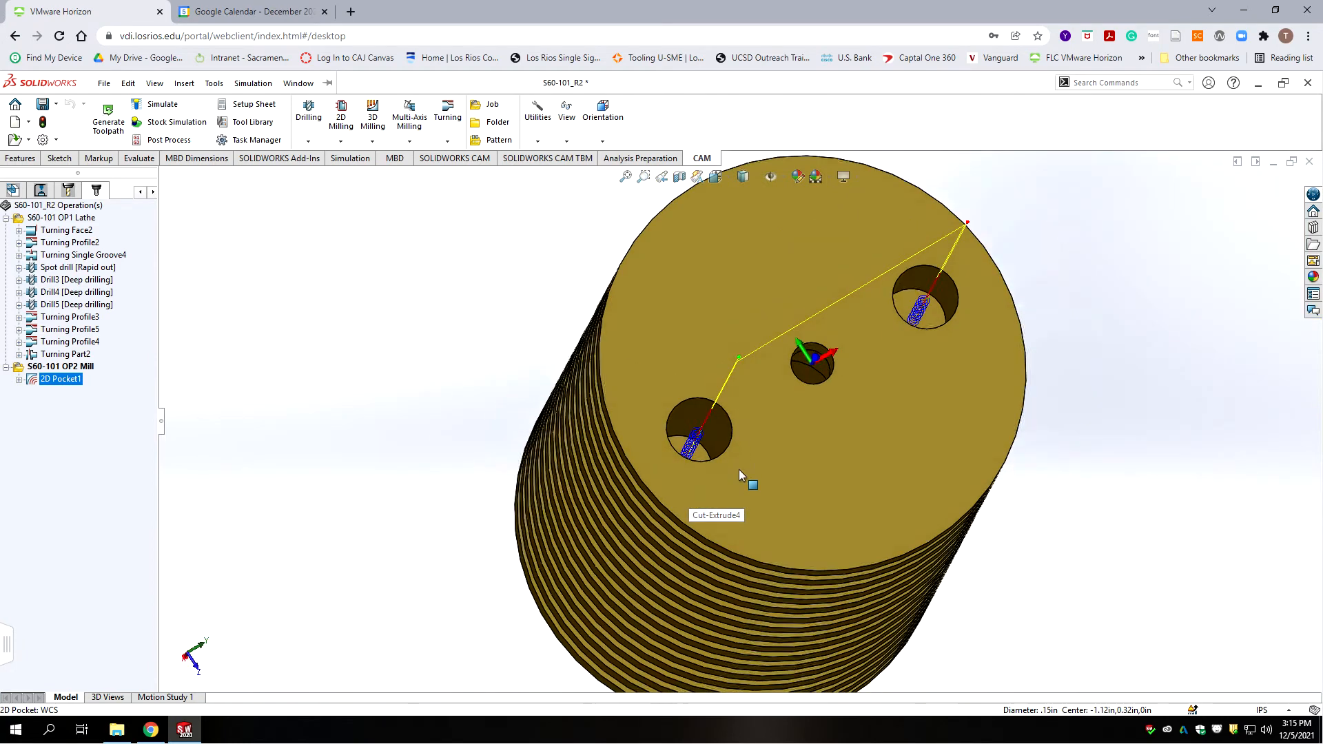
{"action": "scroll", "coordinate": [989, 331], "scroll_direction": "down", "scroll_amount": 3}
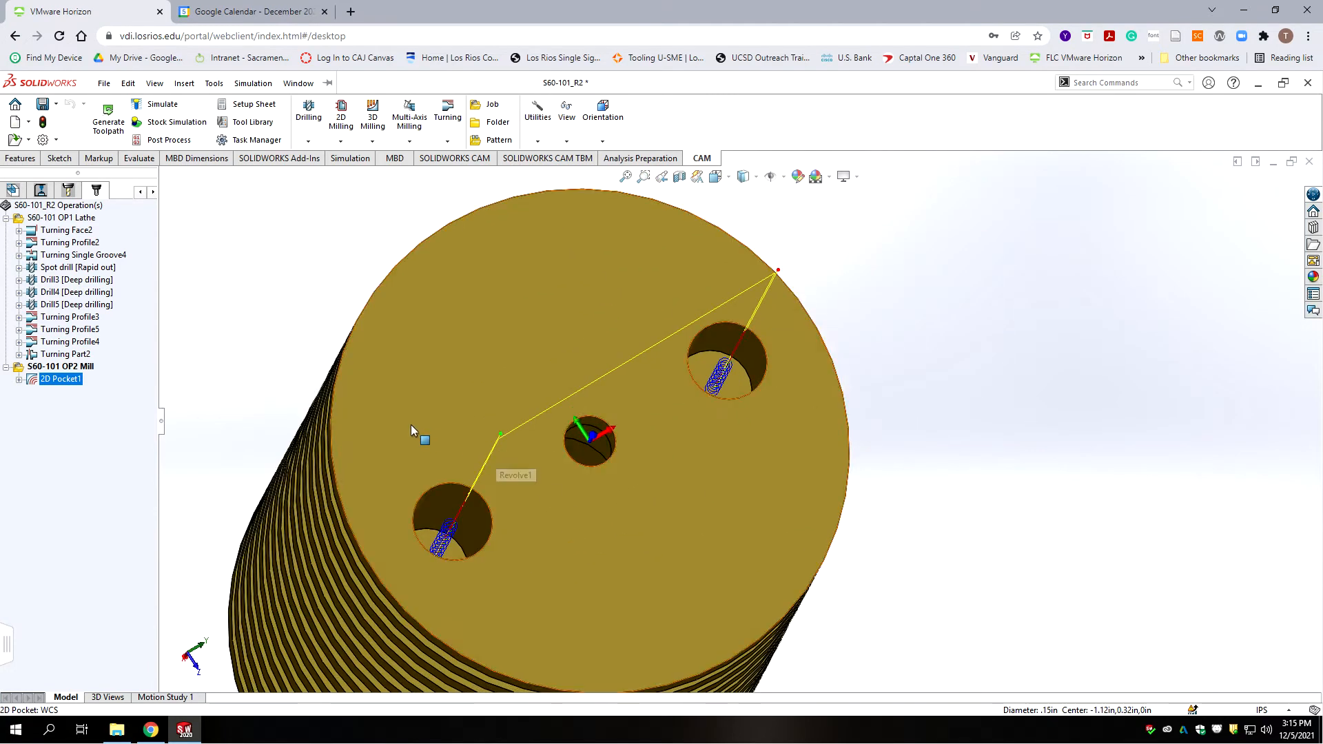
{"action": "left_click", "coordinate": [105, 482]}
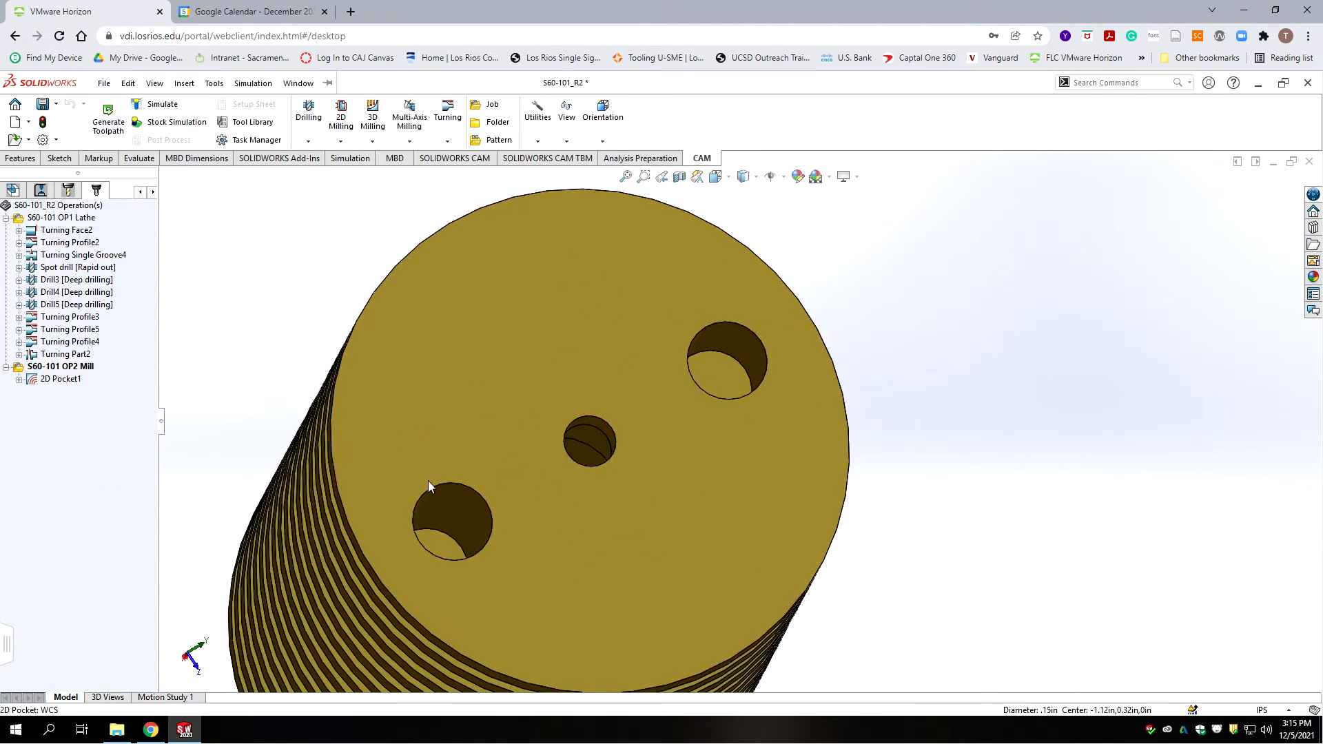
{"action": "left_click", "coordinate": [308, 135]}
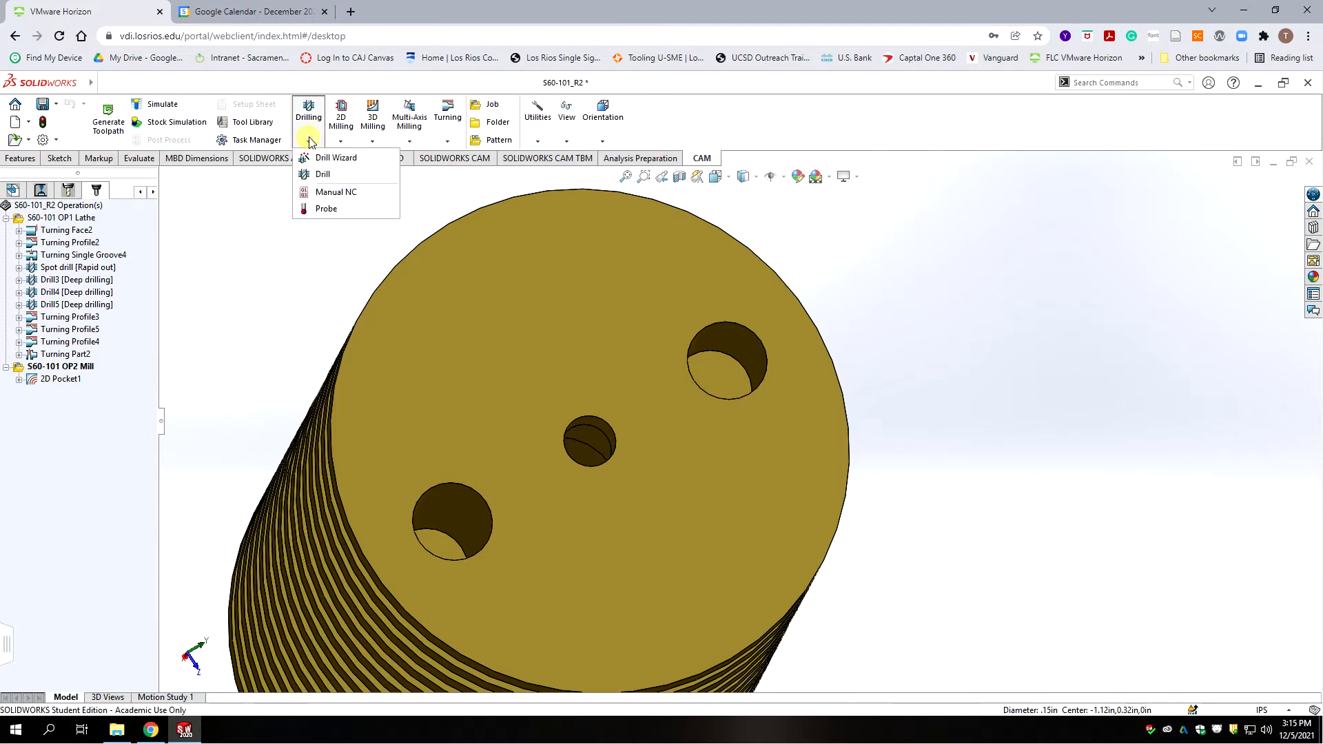
Step: Add a Drill operation using the #17 Ø0.154" reamer from the S60-Mill-Tools library
{"action": "left_click", "coordinate": [323, 175]}
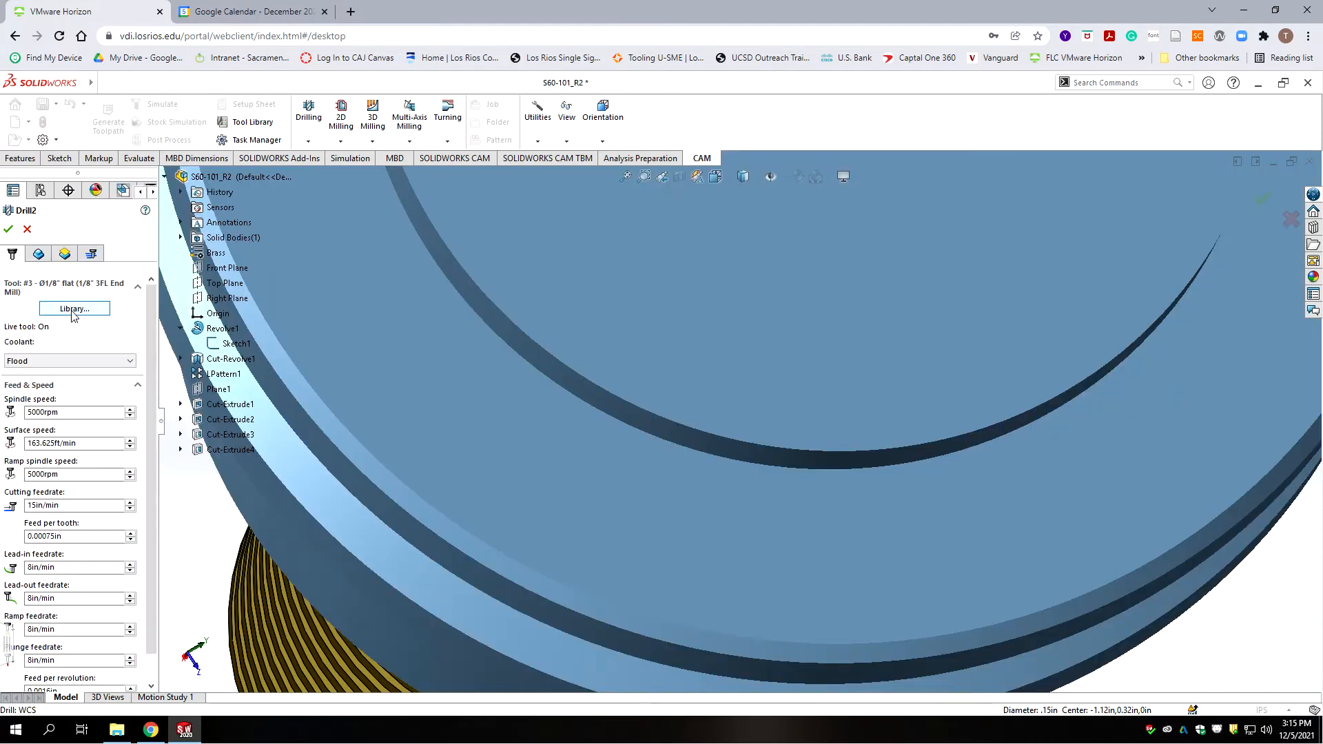
{"action": "left_click", "coordinate": [73, 309]}
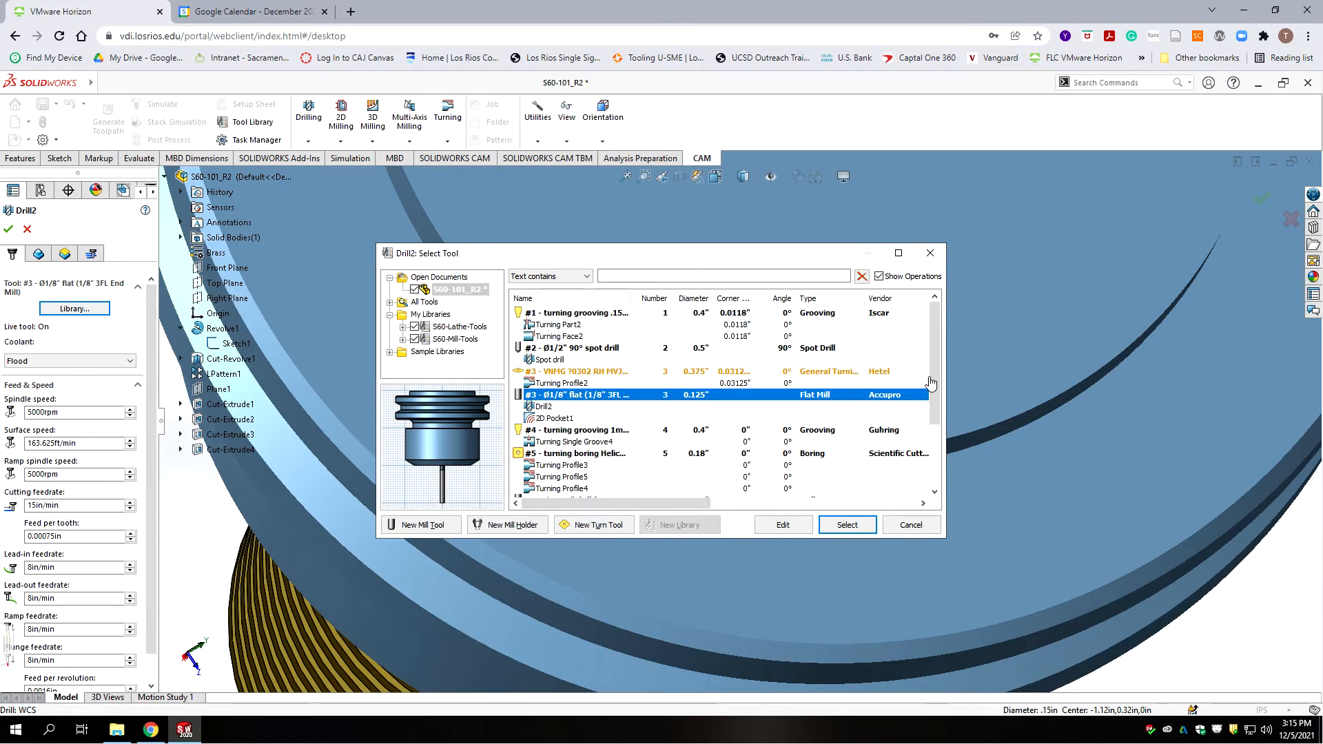
{"action": "left_click", "coordinate": [454, 339]}
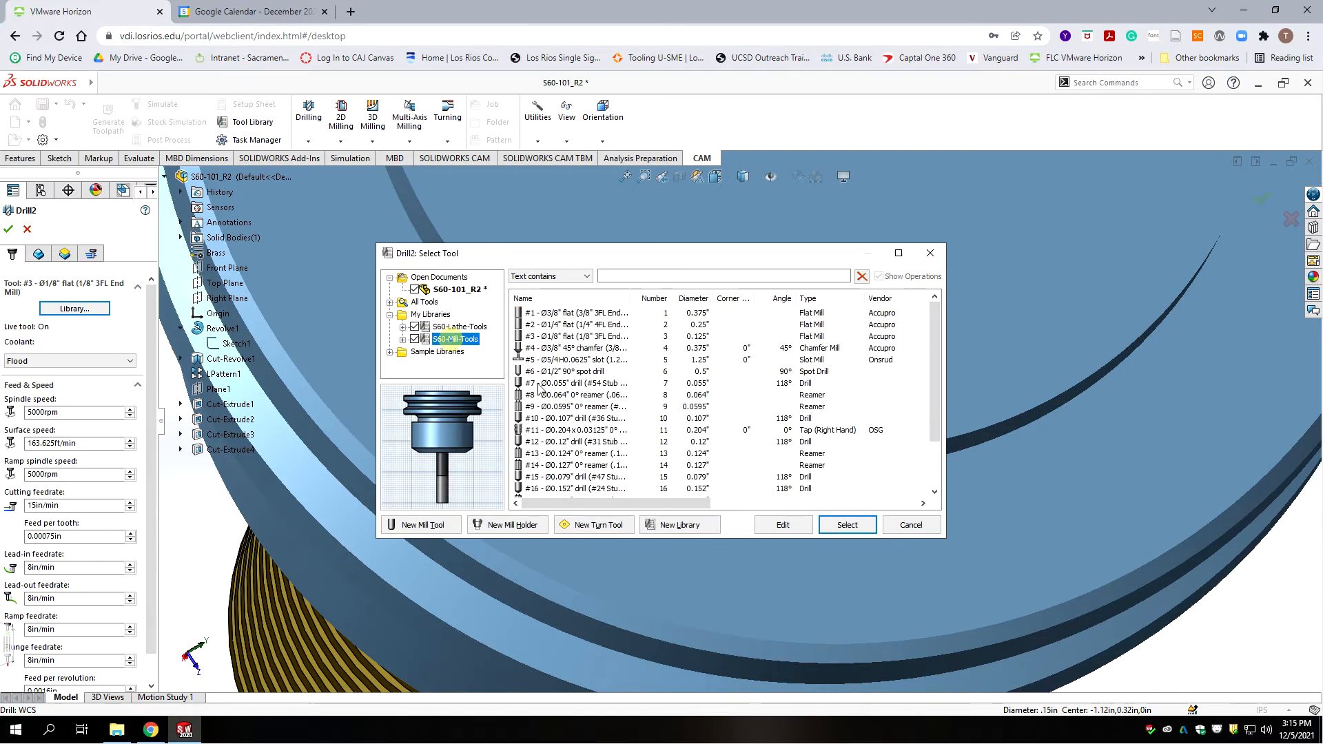
{"action": "left_click_drag", "start_coordinate": [934, 371], "coordinate": [943, 447]}
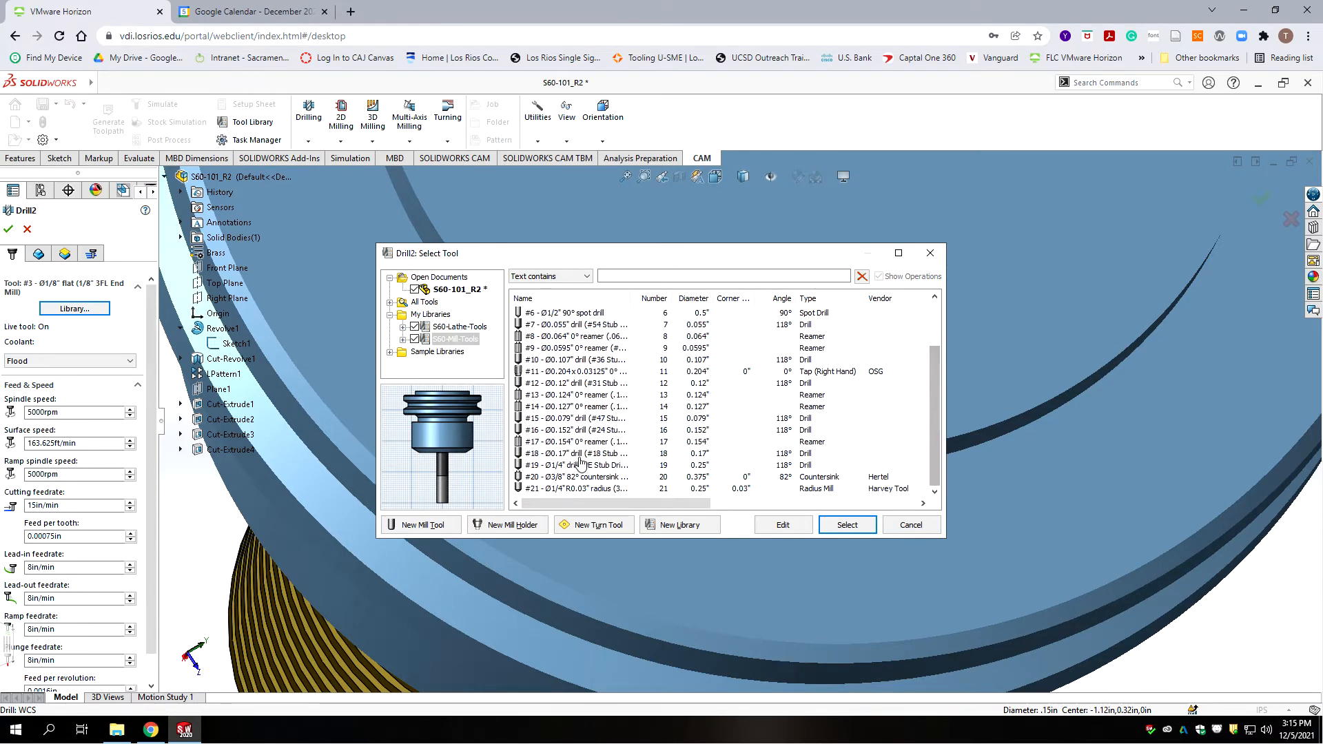
{"action": "left_click", "coordinate": [561, 444]}
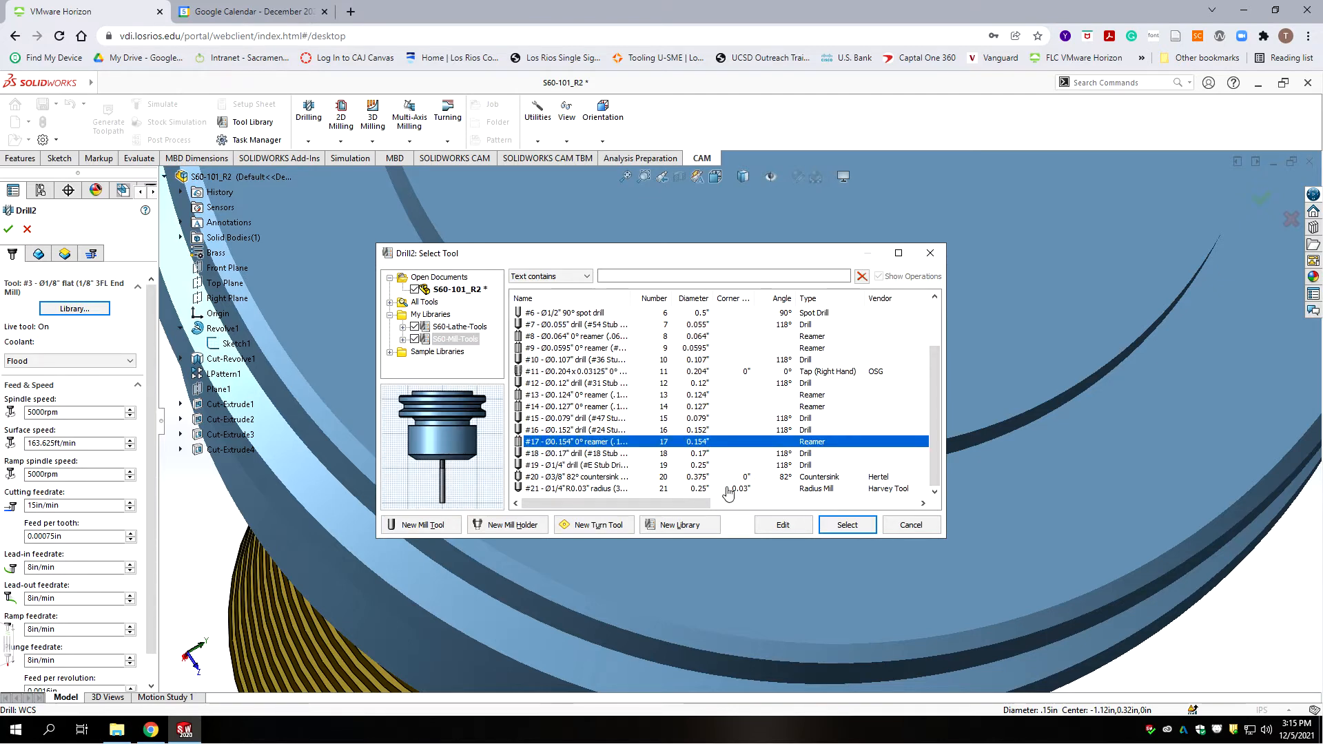
{"action": "left_click", "coordinate": [847, 525]}
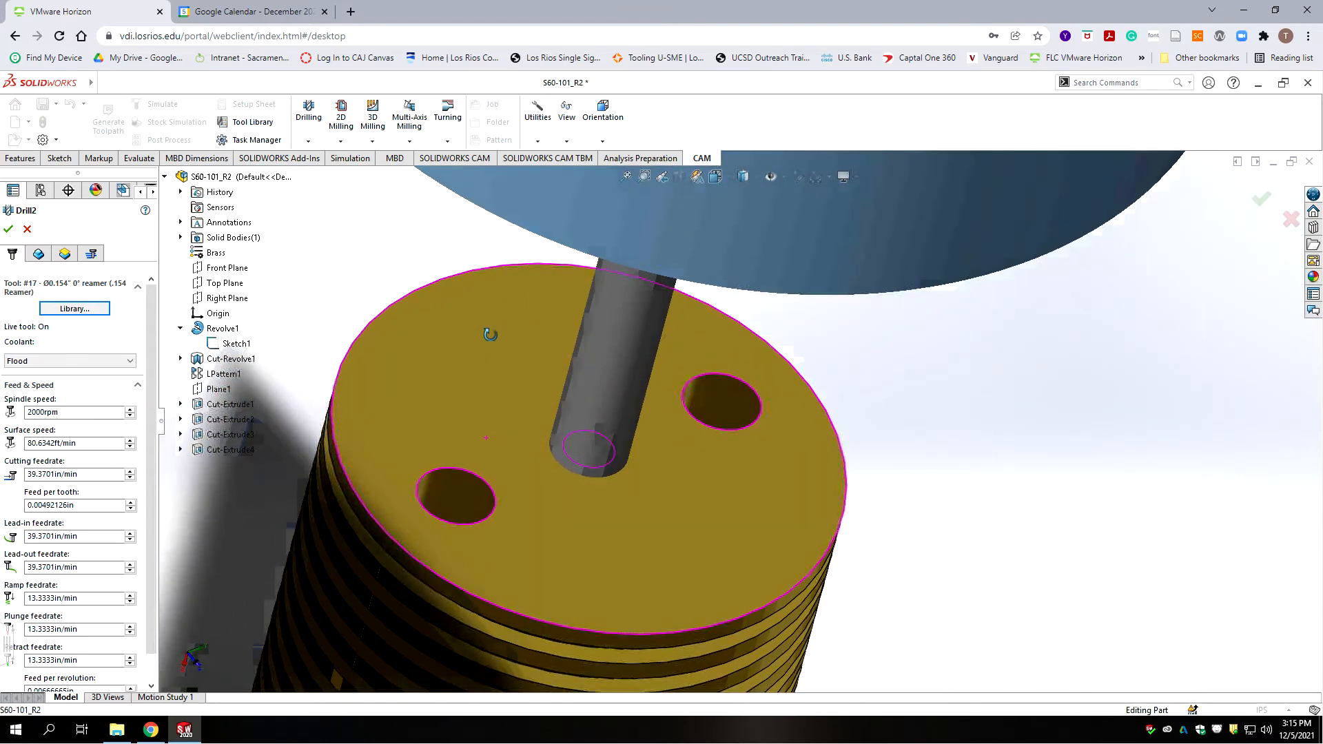
Step: Set Drill2's cutting feedrate to 10 in/min
{"action": "middle_click_drag", "start_coordinate": [338, 440], "coordinate": [495, 461]}
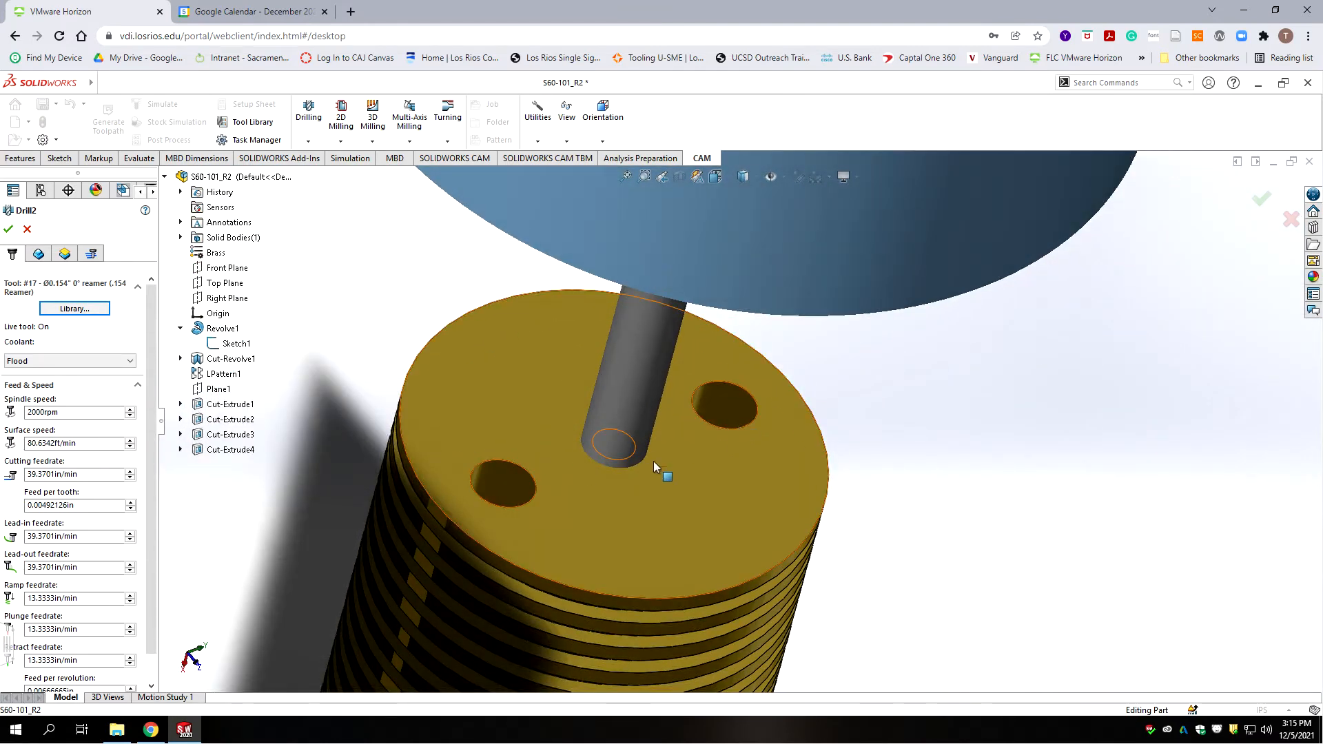
{"action": "left_click", "coordinate": [39, 473]}
{"action": "left_click_drag", "start_coordinate": [83, 472], "coordinate": [14, 464]}
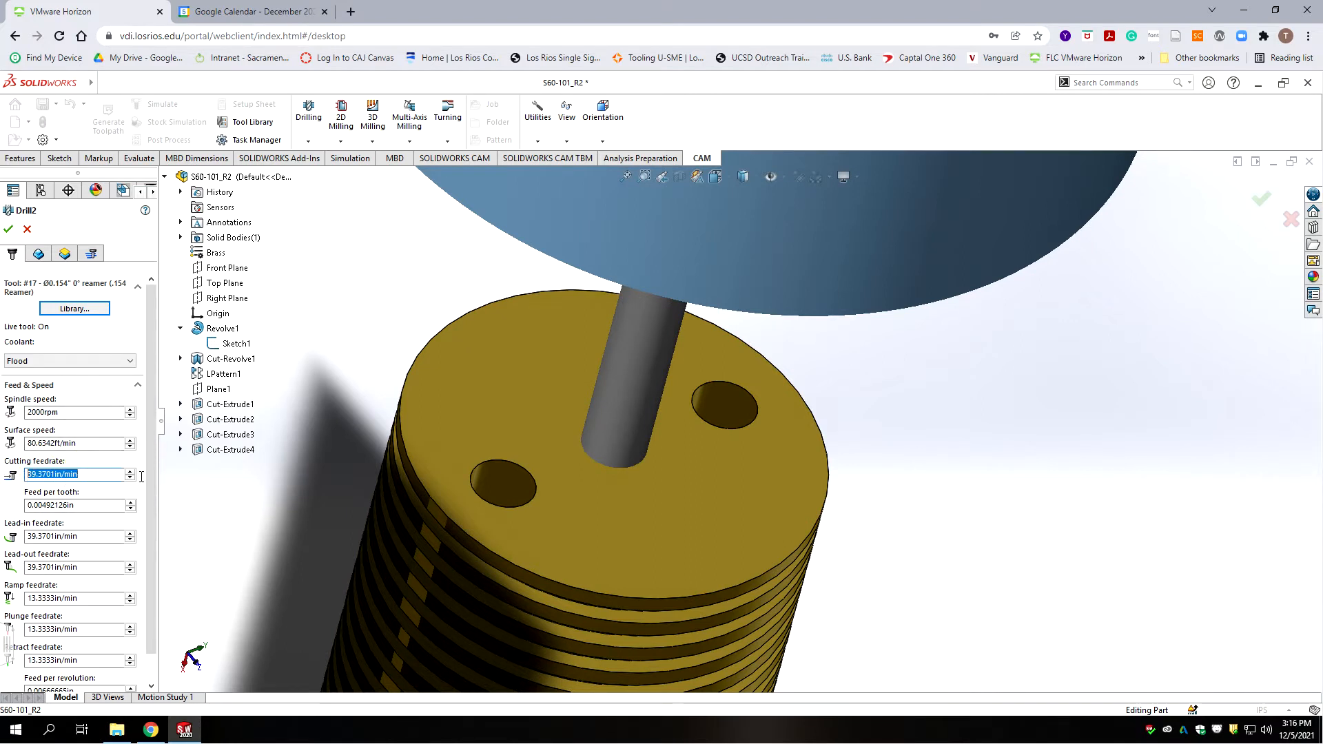
{"action": "type", "text": "10"}
{"action": "key", "text": "Tab"}
Step: Set Drill2's lead-in, lead-out, ramp, plunge and retract feedrates to 10 in/min
{"action": "left_click", "coordinate": [96, 537]}
{"action": "double_click", "coordinate": [95, 538]}
{"action": "type", "text": "10"}
{"action": "double_click", "coordinate": [92, 566]}
{"action": "type", "text": "10"}
{"action": "double_click", "coordinate": [76, 598]}
{"action": "type", "text": "10"}
{"action": "double_click", "coordinate": [96, 629]}
{"action": "type", "text": "10"}
{"action": "key", "text": "Tab"}
{"action": "type", "text": "10"}
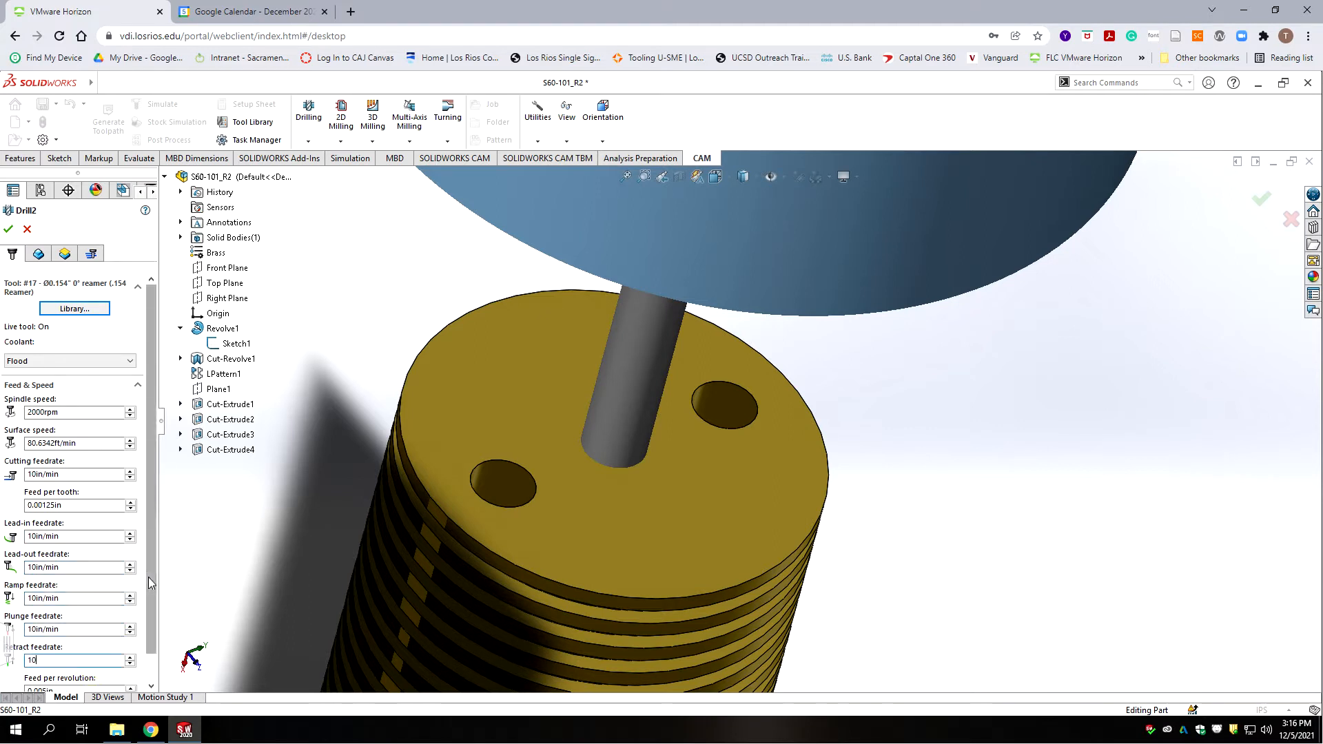
{"action": "left_click_drag", "start_coordinate": [148, 576], "coordinate": [149, 609]}
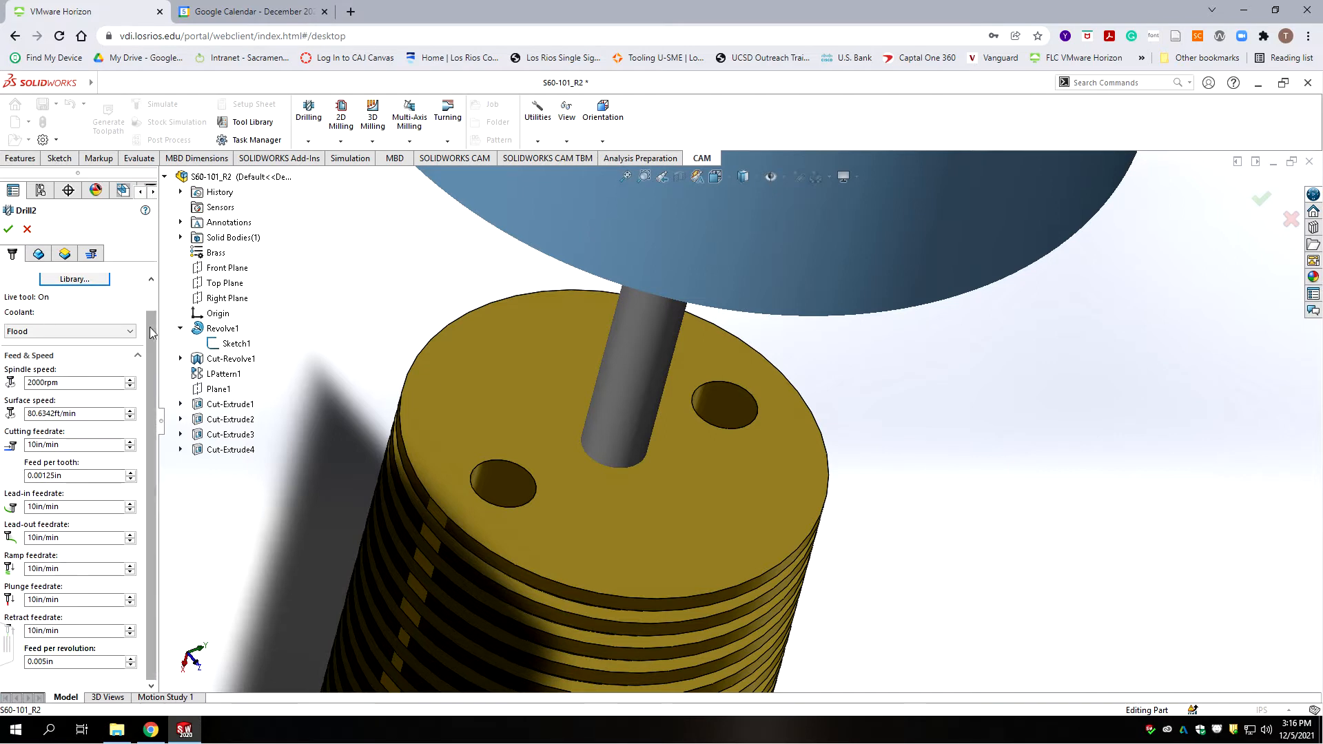
{"action": "scroll", "coordinate": [153, 324], "scroll_direction": "up", "scroll_amount": 1}
Step: Add both outer holes to Drill2 and order them by depth
{"action": "left_click", "coordinate": [39, 254]}
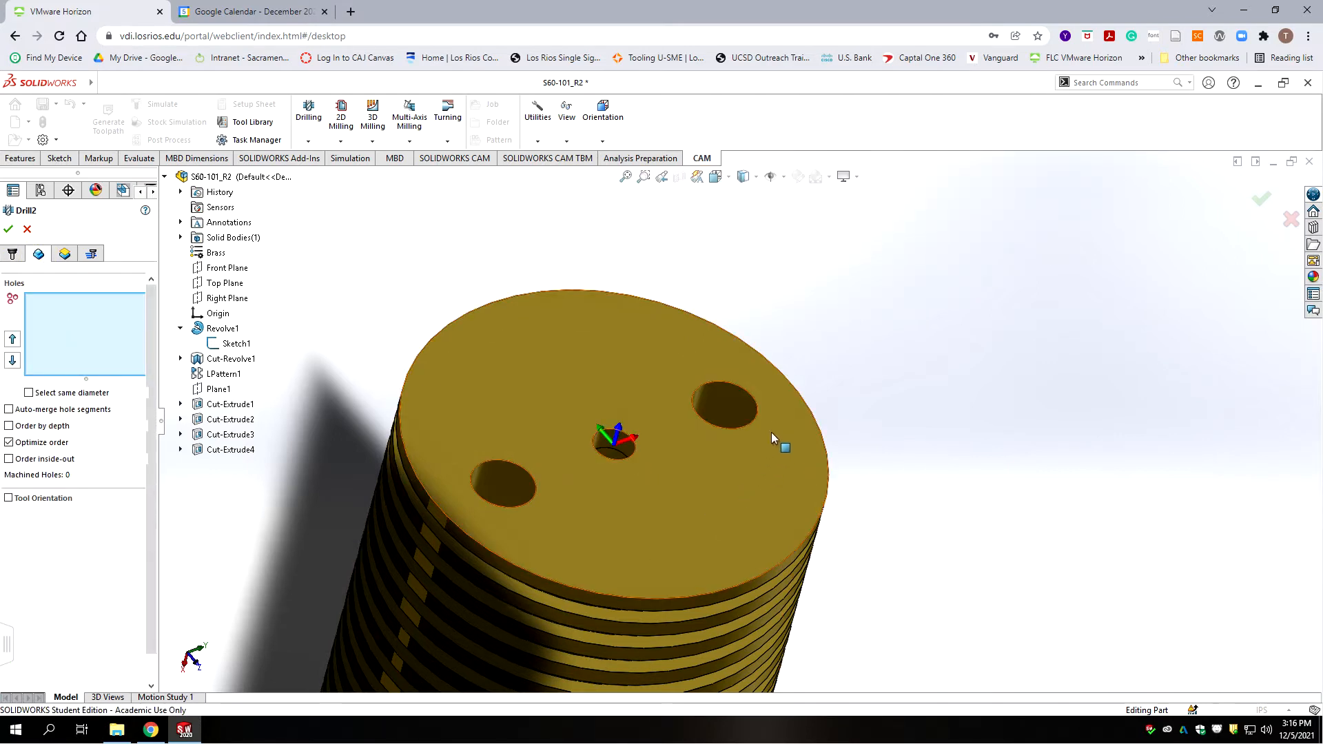
{"action": "left_click", "coordinate": [734, 401]}
{"action": "left_click", "coordinate": [494, 477]}
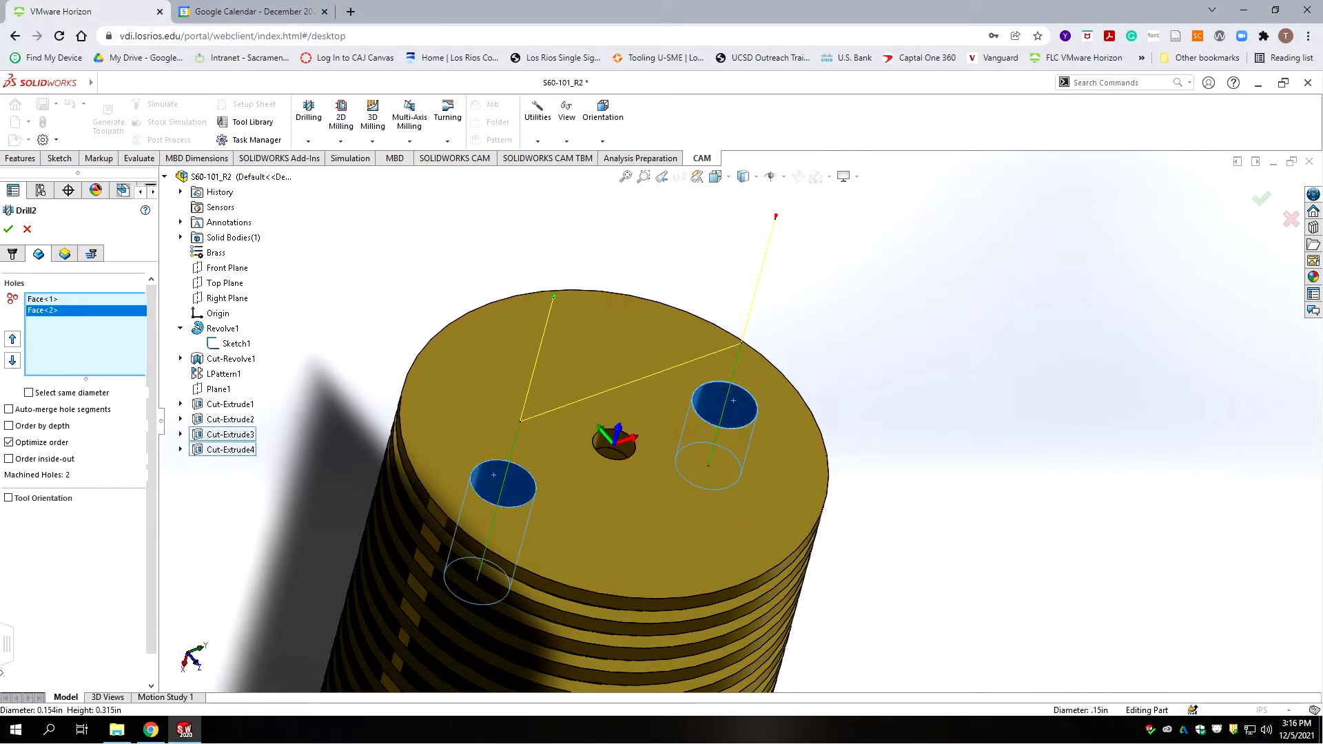
{"action": "left_click", "coordinate": [9, 425]}
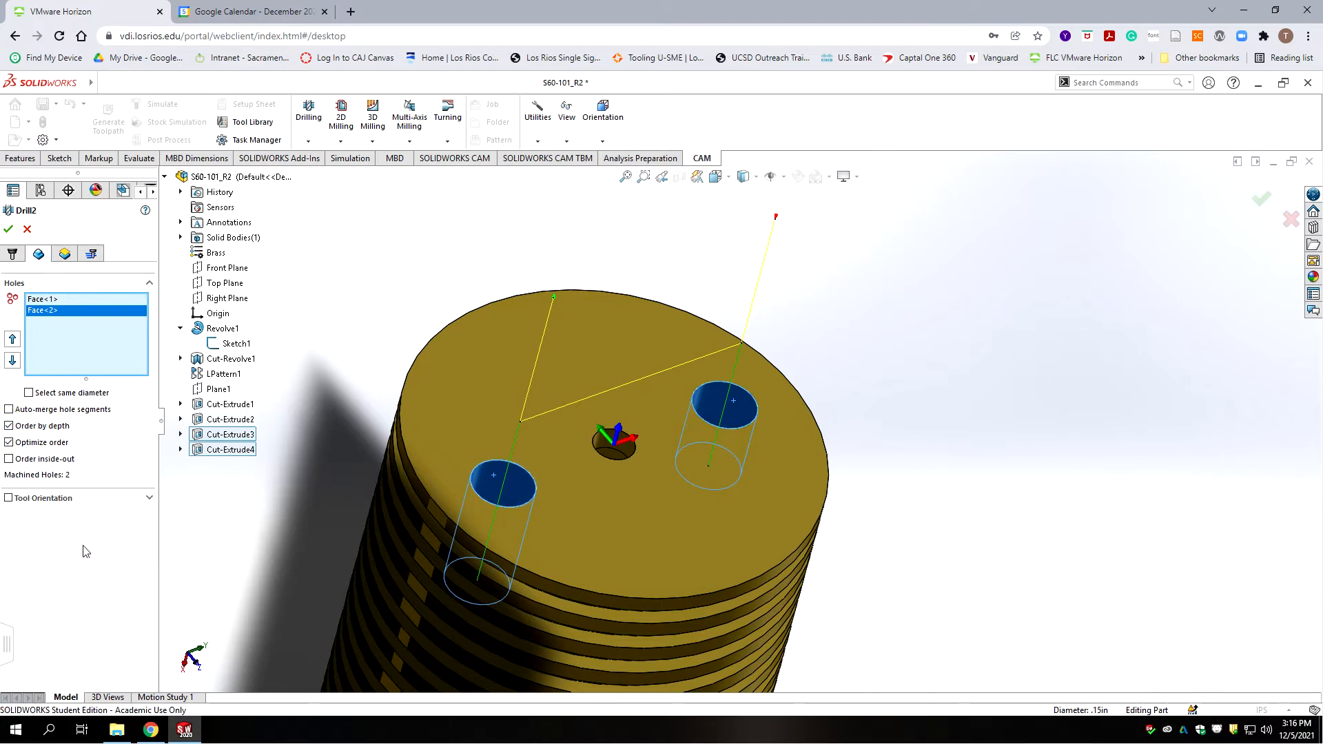
Step: Review Drill2's heights and reaming feed-out cycle, then accept the operation
{"action": "left_click", "coordinate": [65, 253]}
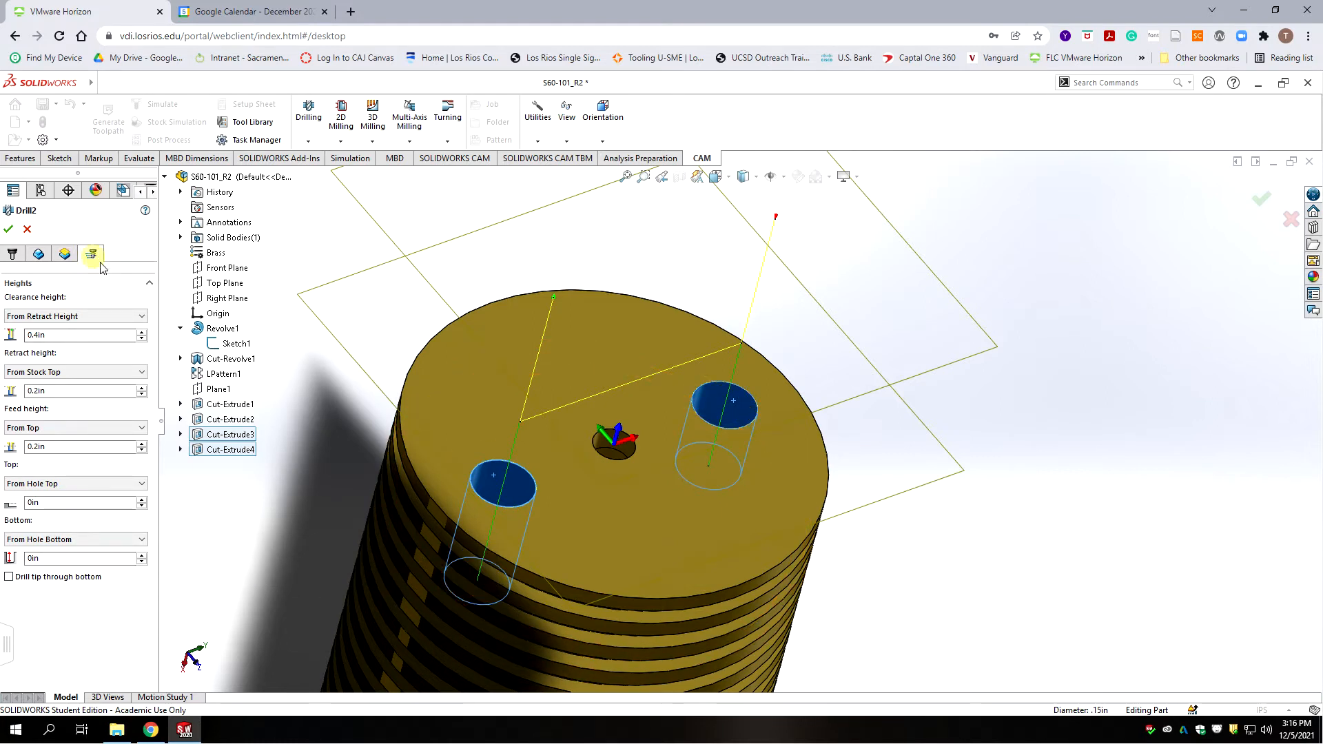
{"action": "left_click", "coordinate": [90, 254]}
{"action": "left_click", "coordinate": [8, 229]}
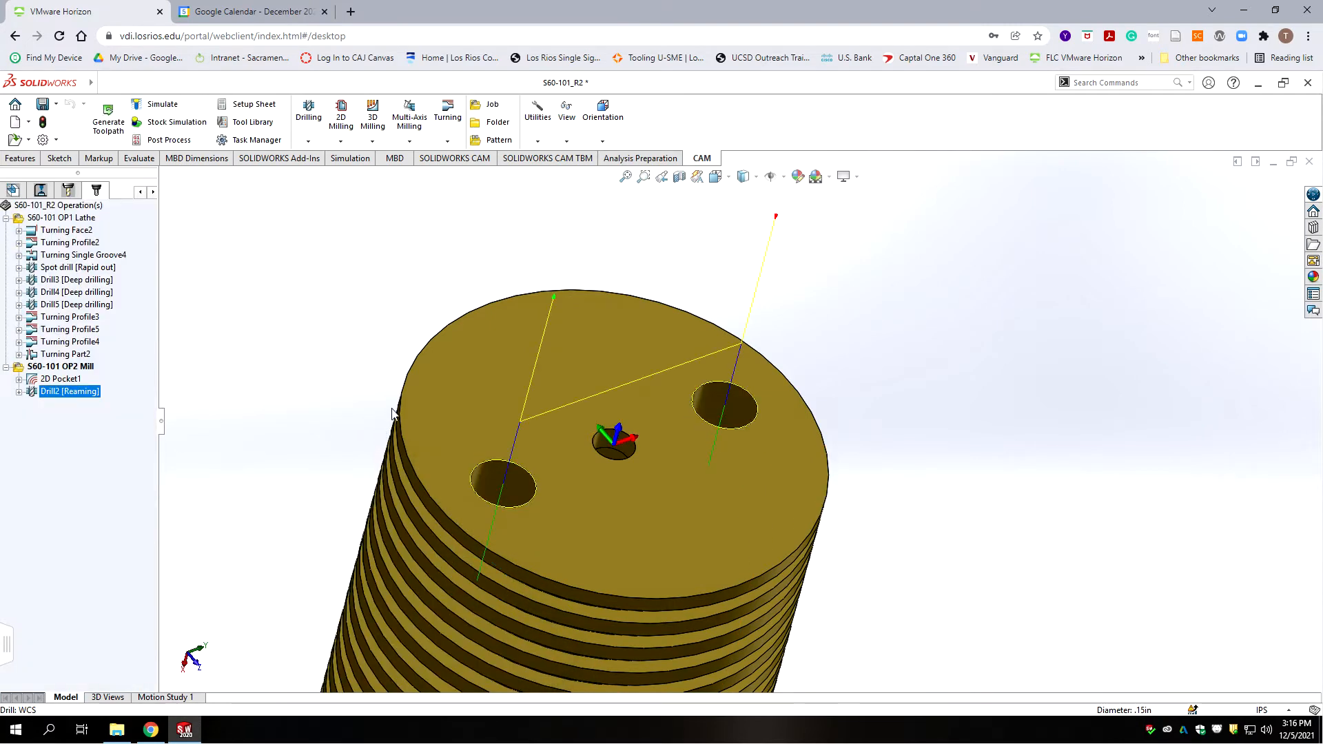
Step: Inspect the part from a few angles and save S60-101_R2 with Ctrl+S
{"action": "scroll", "coordinate": [448, 396], "scroll_direction": "up", "scroll_amount": 1}
{"action": "middle_click_drag", "start_coordinate": [448, 395], "coordinate": [487, 449]}
{"action": "scroll", "coordinate": [487, 449], "scroll_direction": "up", "scroll_amount": 6}
{"action": "scroll", "coordinate": [623, 369], "scroll_direction": "down", "scroll_amount": 1}
{"action": "scroll", "coordinate": [669, 389], "scroll_direction": "down", "scroll_amount": 2}
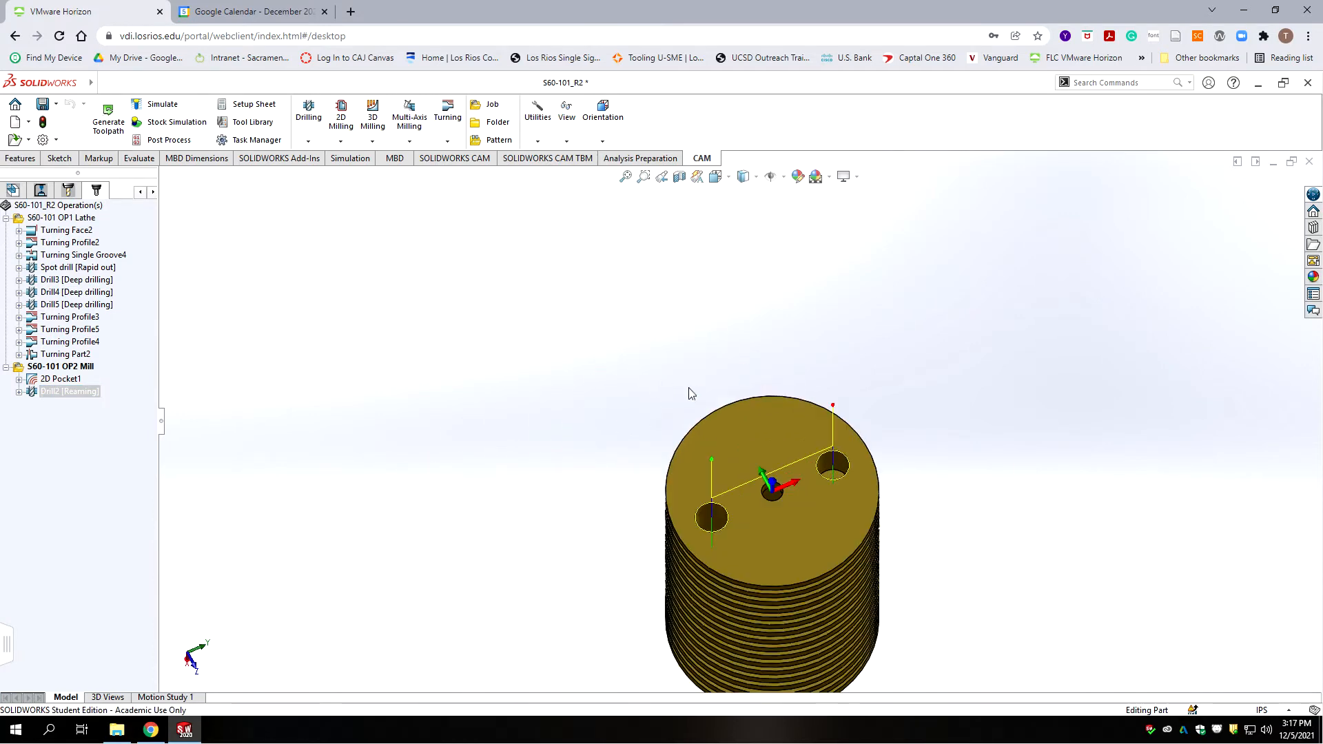
{"action": "key", "text": "ctrl+s"}
{"action": "scroll", "coordinate": [647, 379], "scroll_direction": "up", "scroll_amount": 10}
{"action": "middle_click_drag", "start_coordinate": [647, 378], "coordinate": [503, 312]}
{"action": "scroll", "coordinate": [701, 449], "scroll_direction": "down", "scroll_amount": 10}
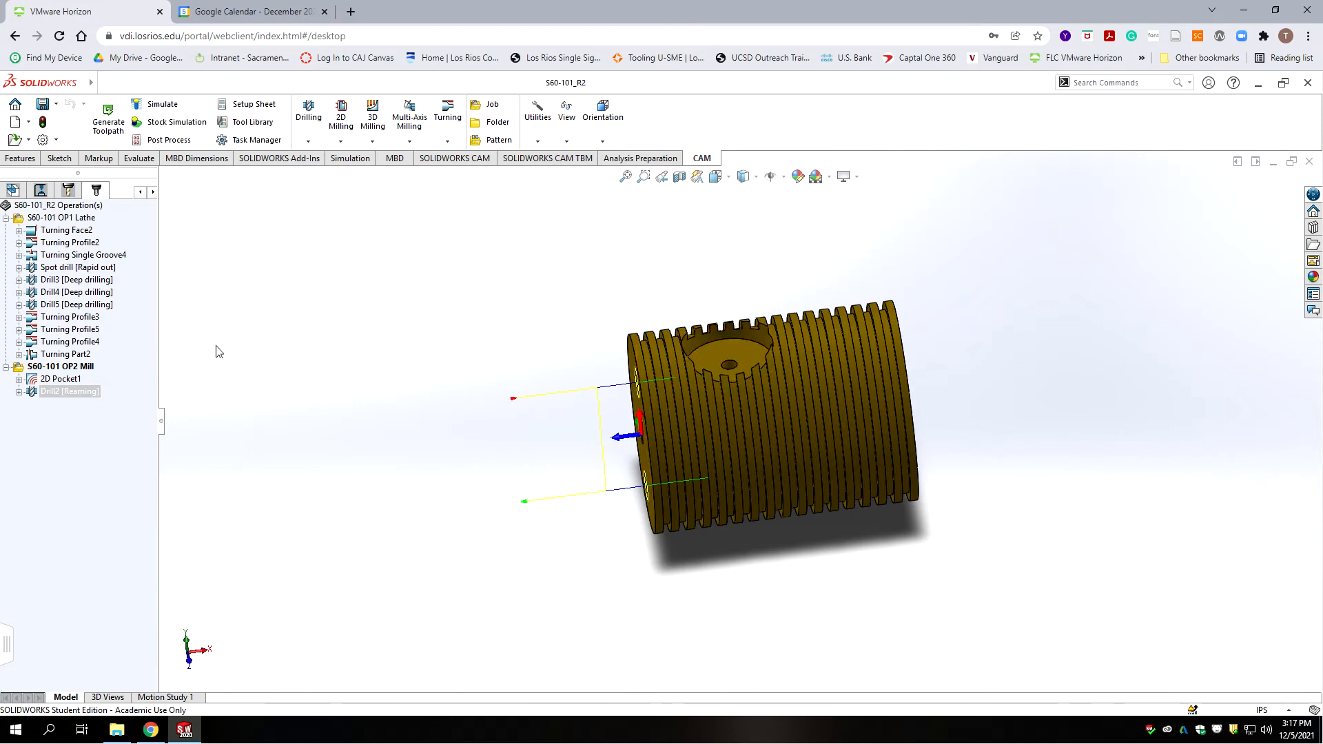
Step: Start a new milling job and give it the comment 'S60-101 OP3 Mill'
{"action": "left_click", "coordinate": [492, 104]}
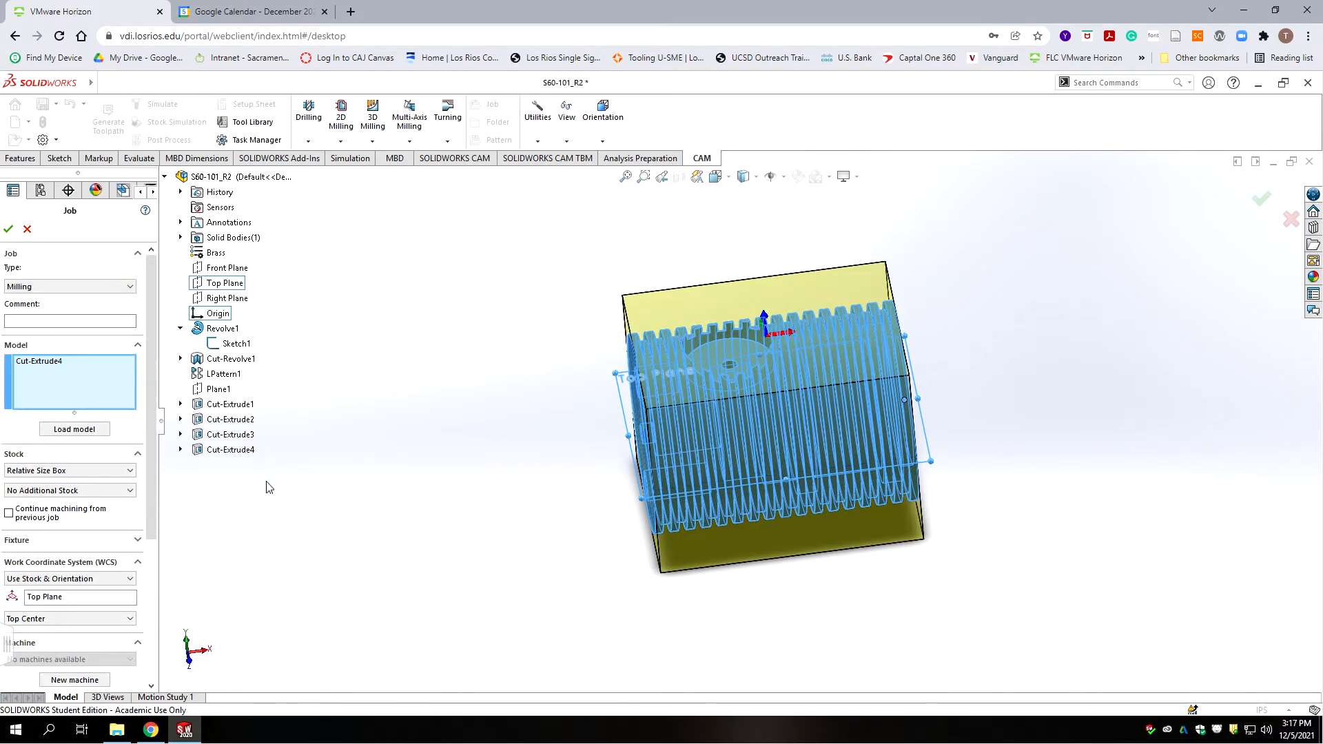
{"action": "left_click", "coordinate": [57, 319]}
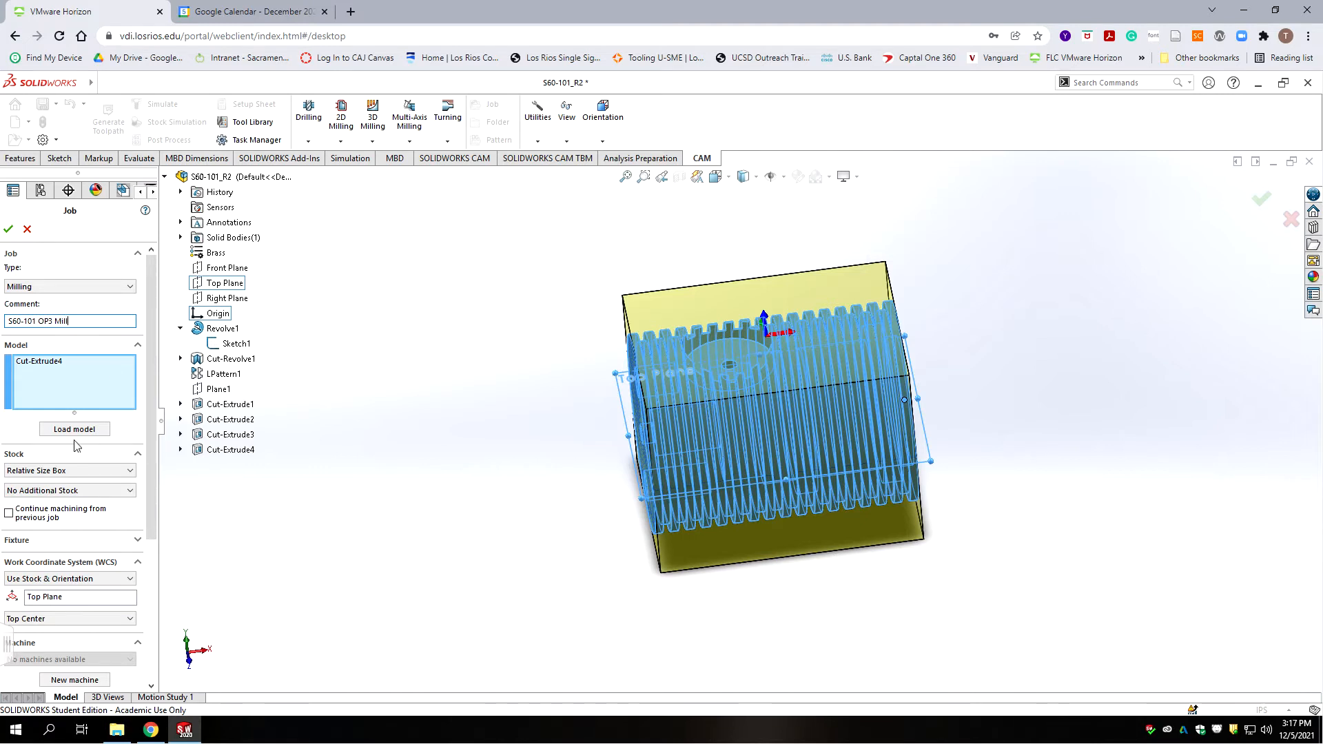
Step: Set the job stock to Cylindrical, sized from the part's end face (Face<1>)
{"action": "left_click", "coordinate": [45, 471]}
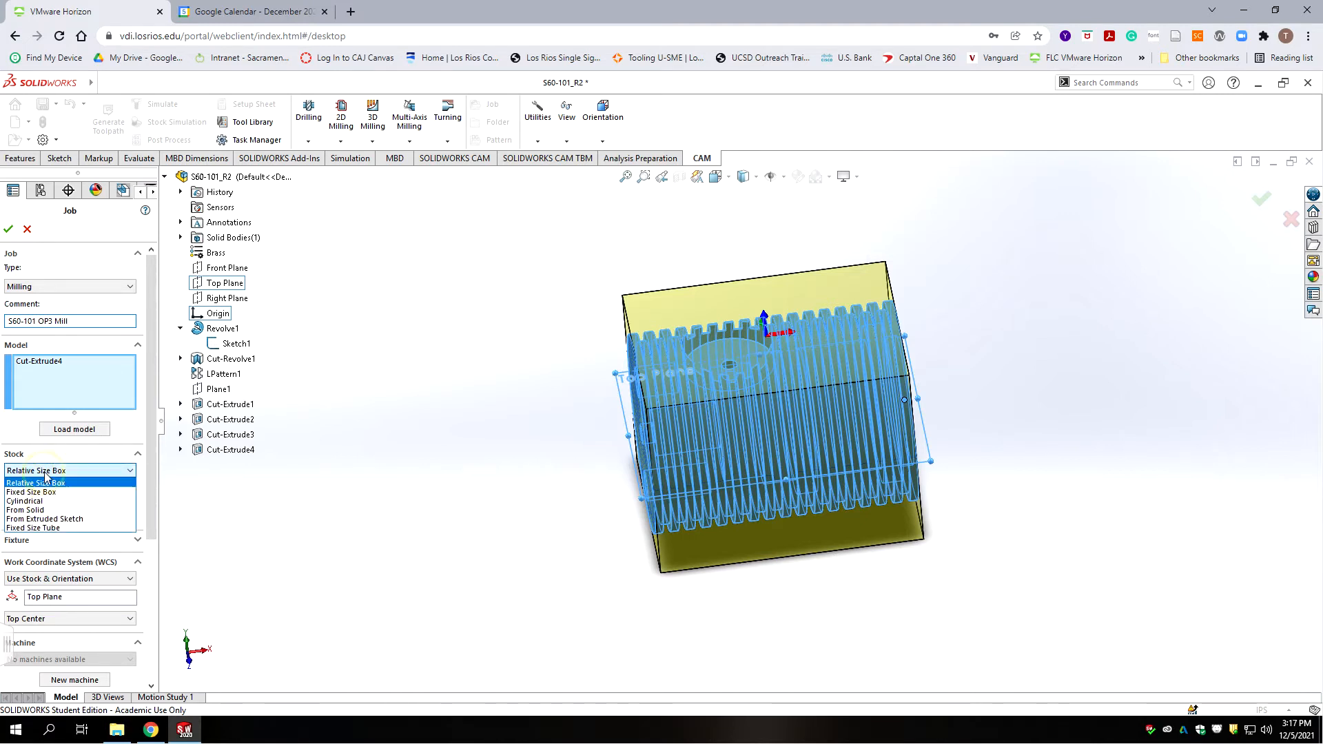
{"action": "left_click", "coordinate": [40, 501]}
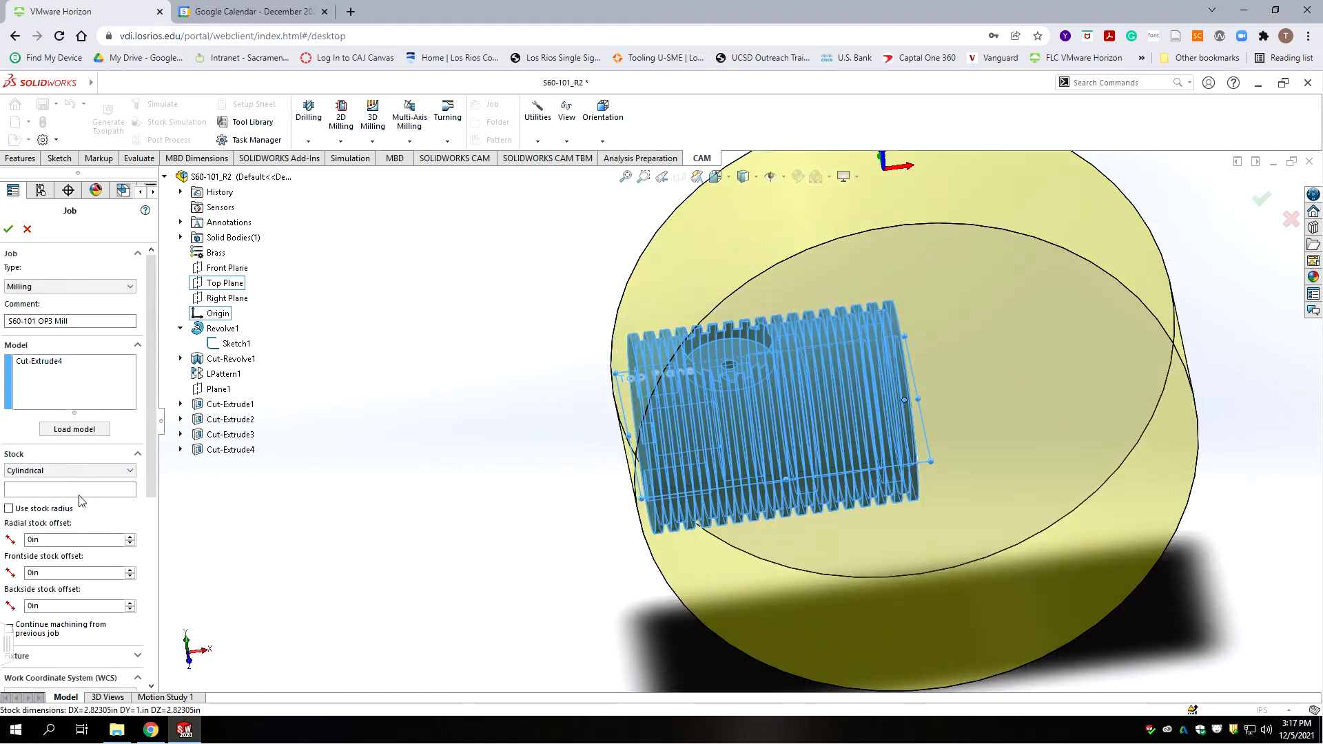
{"action": "left_click", "coordinate": [71, 492]}
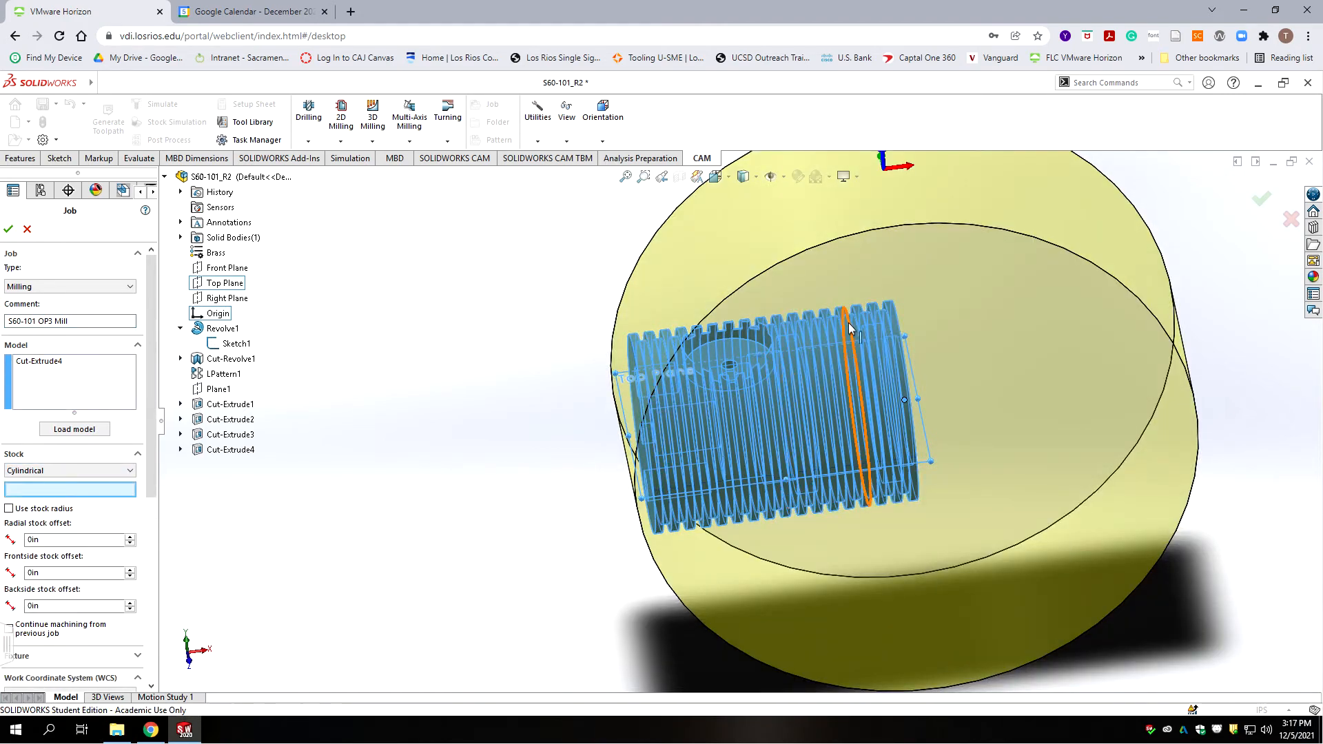
{"action": "scroll", "coordinate": [917, 329], "scroll_direction": "down", "scroll_amount": 2}
{"action": "scroll", "coordinate": [917, 325], "scroll_direction": "down", "scroll_amount": 2}
{"action": "left_click", "coordinate": [891, 329]}
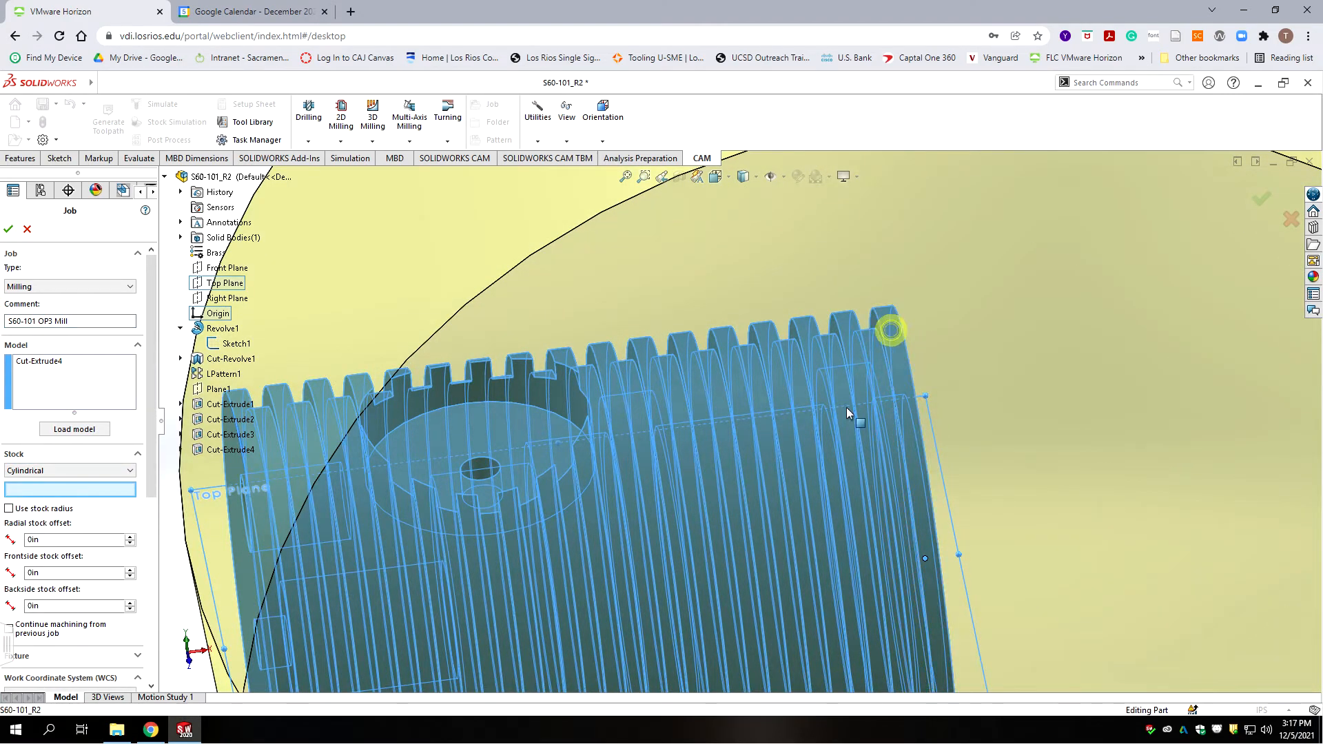
{"action": "scroll", "coordinate": [660, 395], "scroll_direction": "up", "scroll_amount": 5}
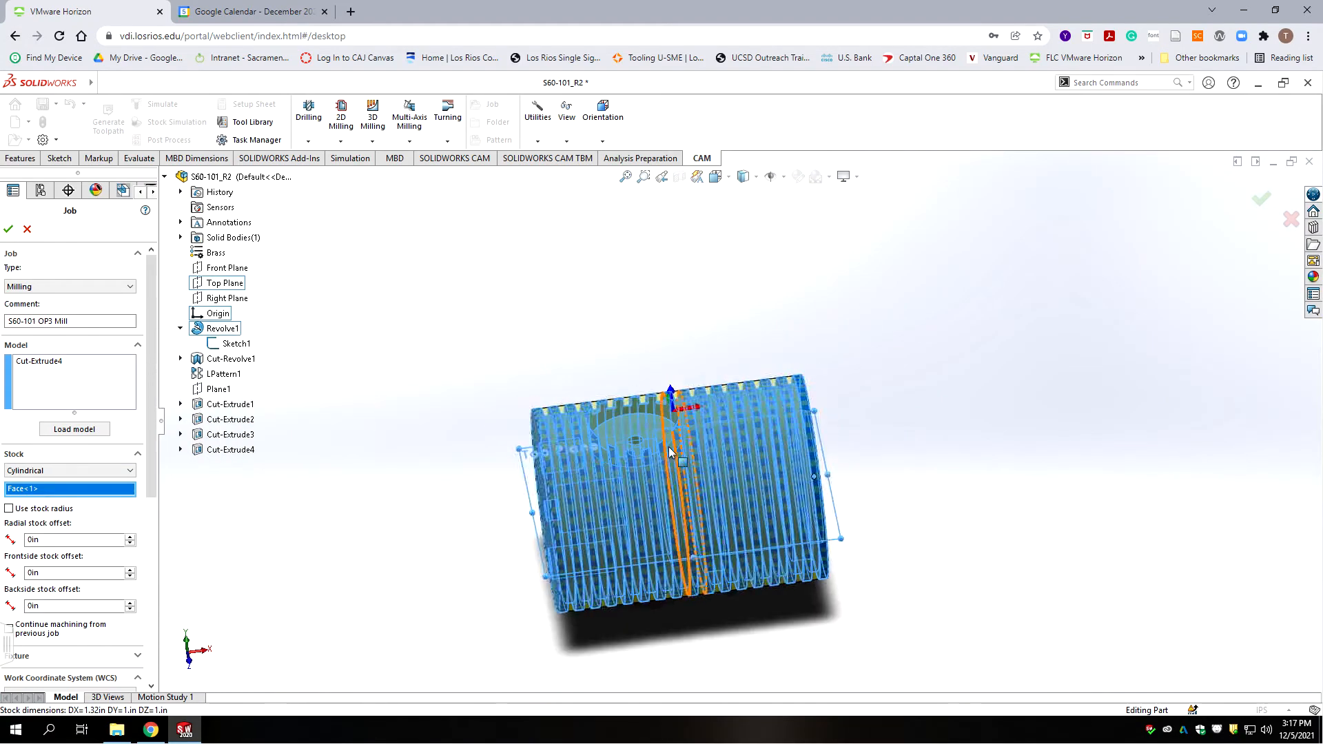
{"action": "middle_click_drag", "start_coordinate": [818, 559], "coordinate": [819, 563]}
{"action": "scroll", "coordinate": [819, 563], "scroll_direction": "up", "scroll_amount": 3}
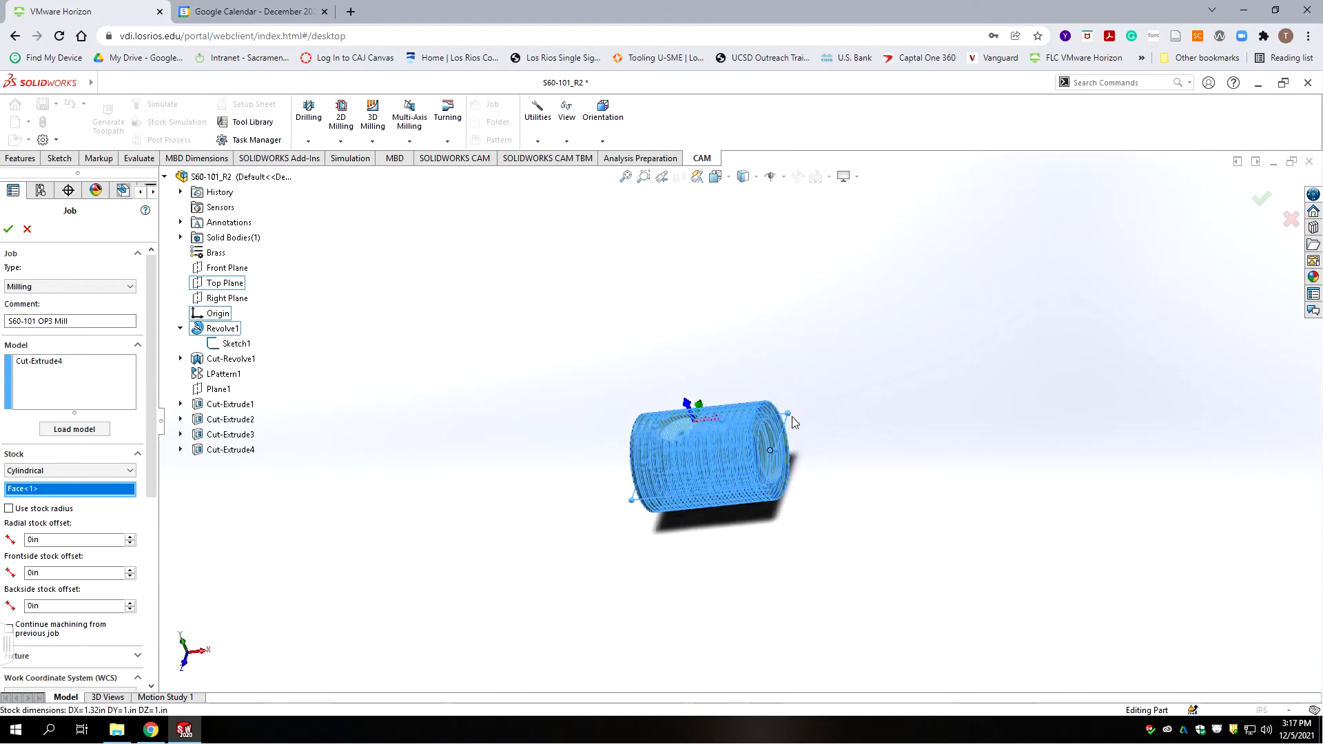
{"action": "scroll", "coordinate": [795, 422], "scroll_direction": "down", "scroll_amount": 1}
{"action": "scroll", "coordinate": [829, 489], "scroll_direction": "down", "scroll_amount": 2}
{"action": "middle_click_drag", "start_coordinate": [797, 476], "coordinate": [766, 421]}
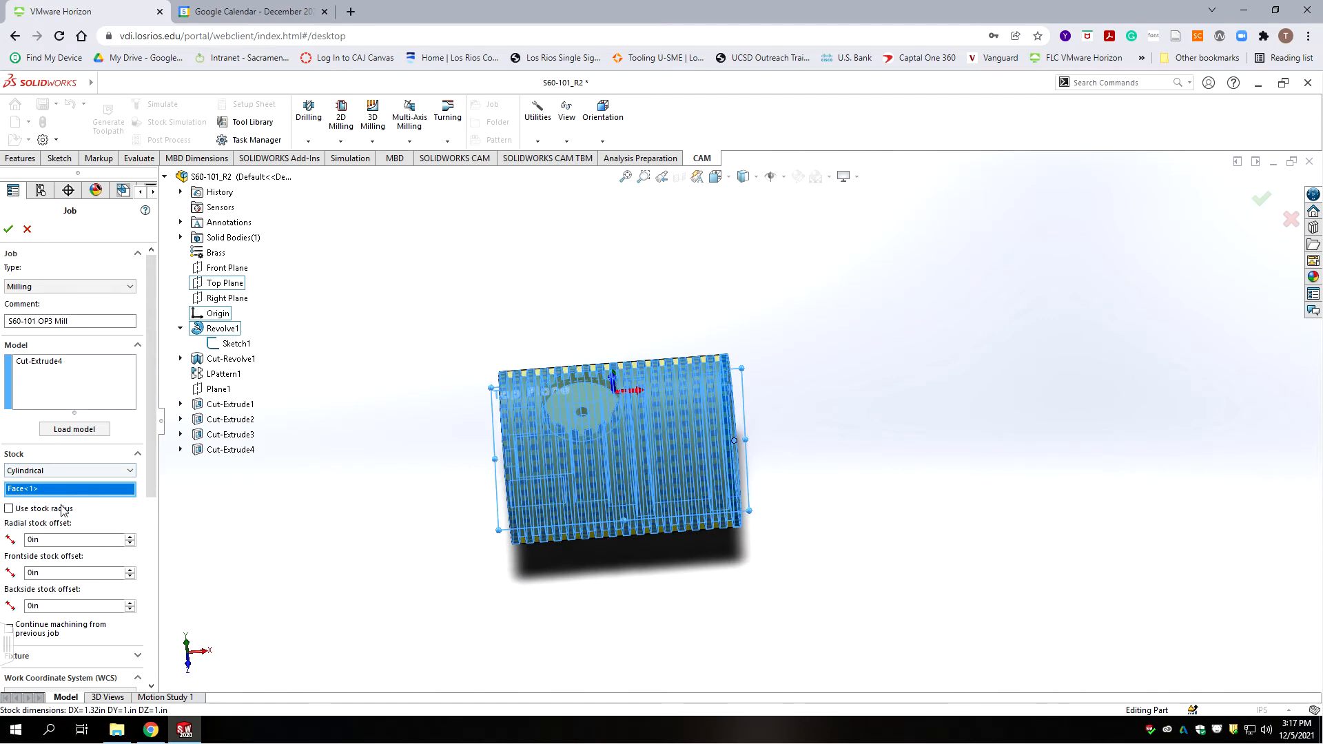
{"action": "left_click_drag", "start_coordinate": [152, 458], "coordinate": [158, 609]}
{"action": "left_click", "coordinate": [59, 471]}
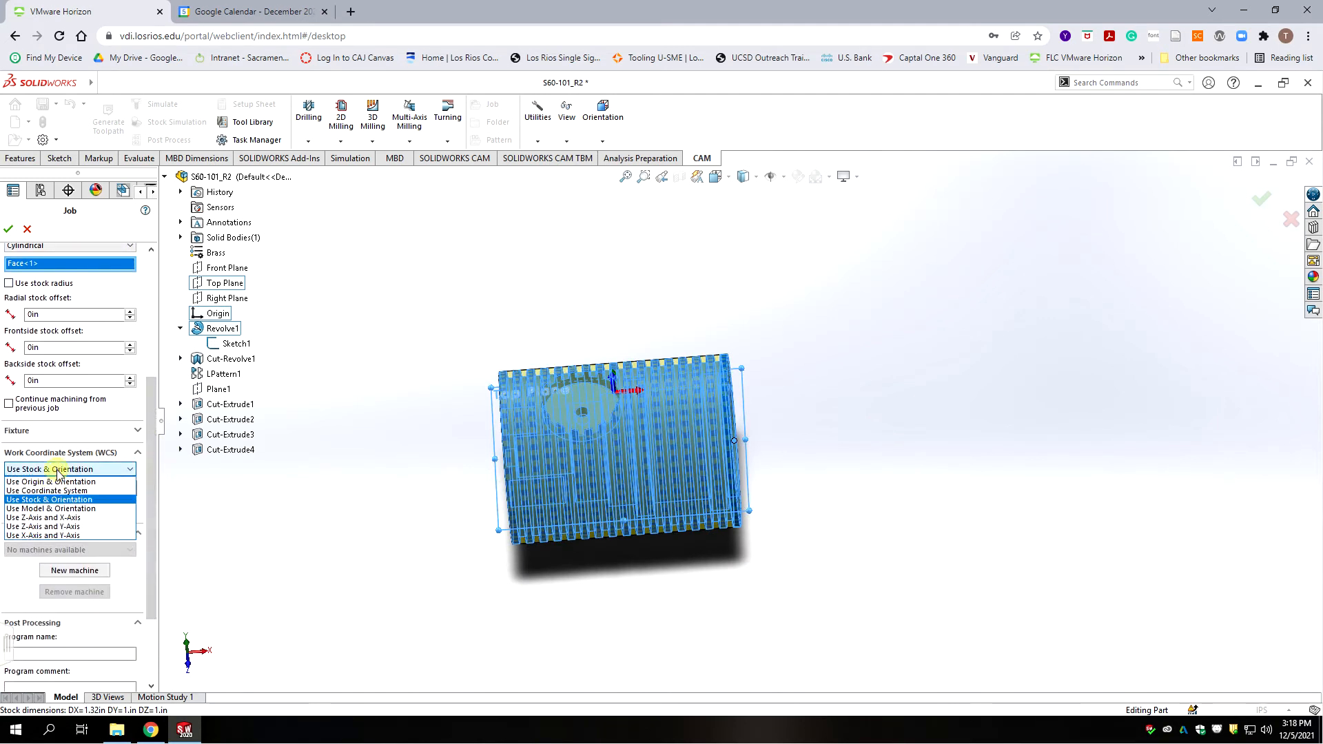
Step: Define the job coordinate system by Z and X axes, with Z from Face<2> and X reversed
{"action": "left_click", "coordinate": [45, 518]}
{"action": "left_click", "coordinate": [588, 395]}
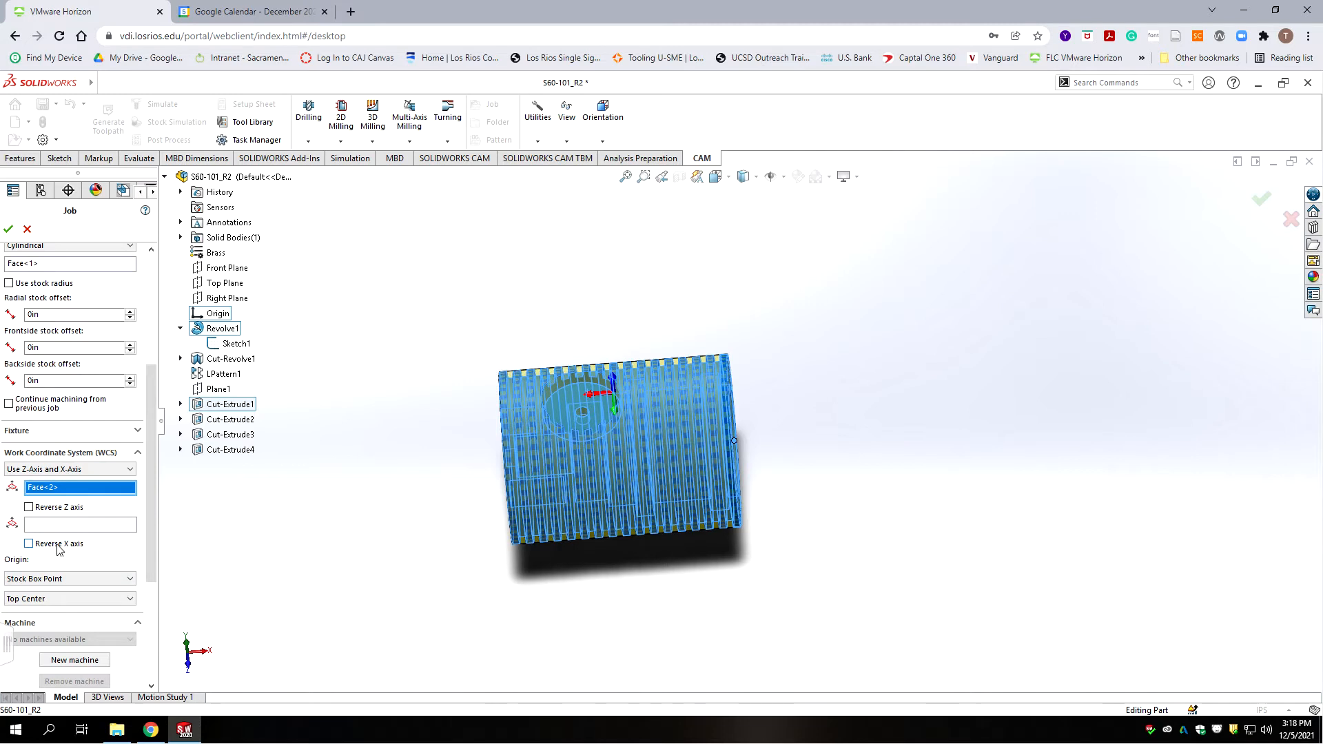
{"action": "left_click", "coordinate": [28, 545]}
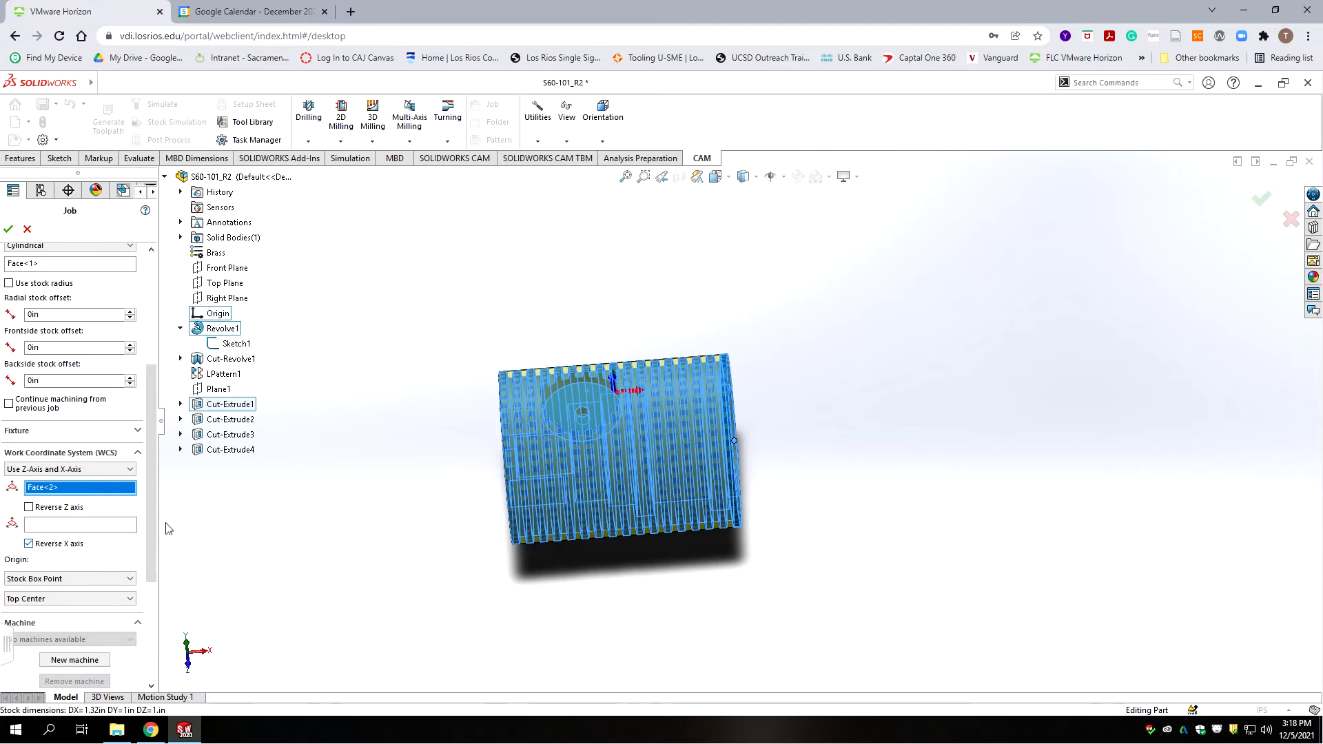
{"action": "middle_click_drag", "start_coordinate": [630, 425], "coordinate": [756, 397]}
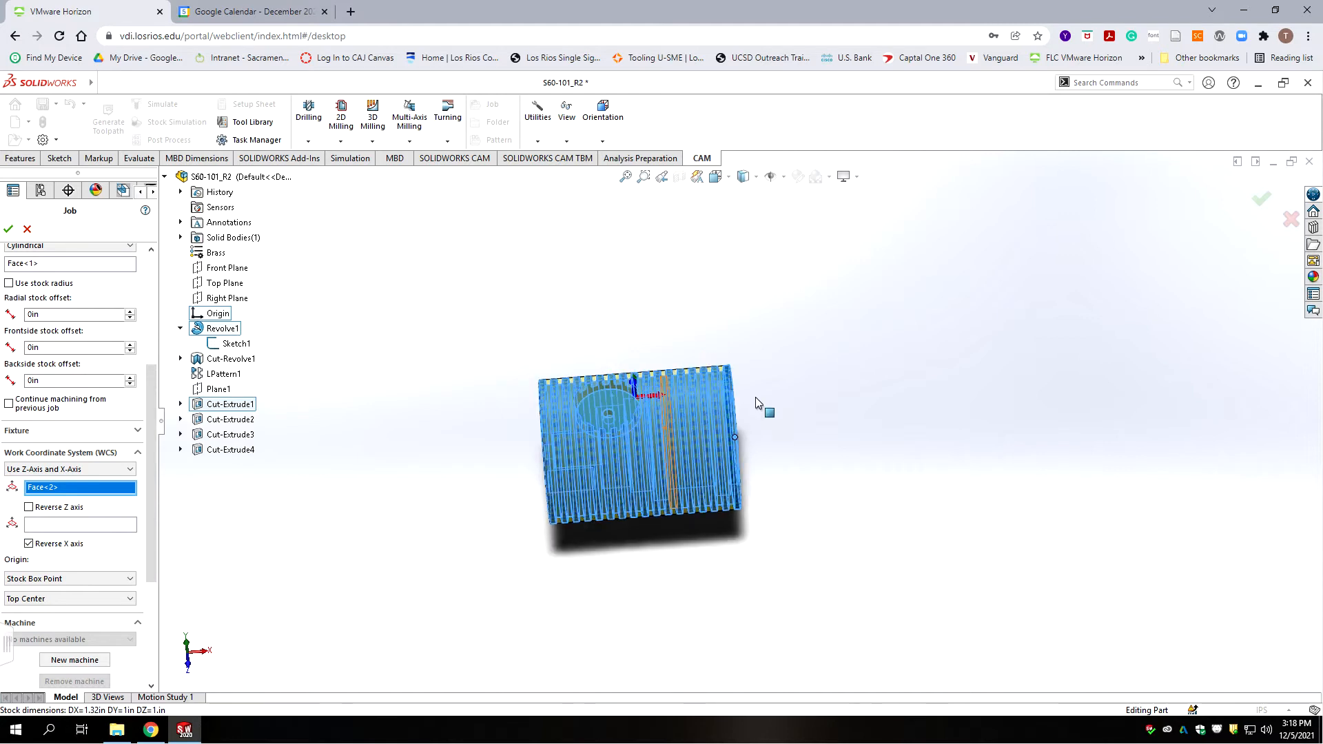
{"action": "scroll", "coordinate": [755, 398], "scroll_direction": "up", "scroll_amount": 2}
{"action": "scroll", "coordinate": [774, 381], "scroll_direction": "down", "scroll_amount": 3}
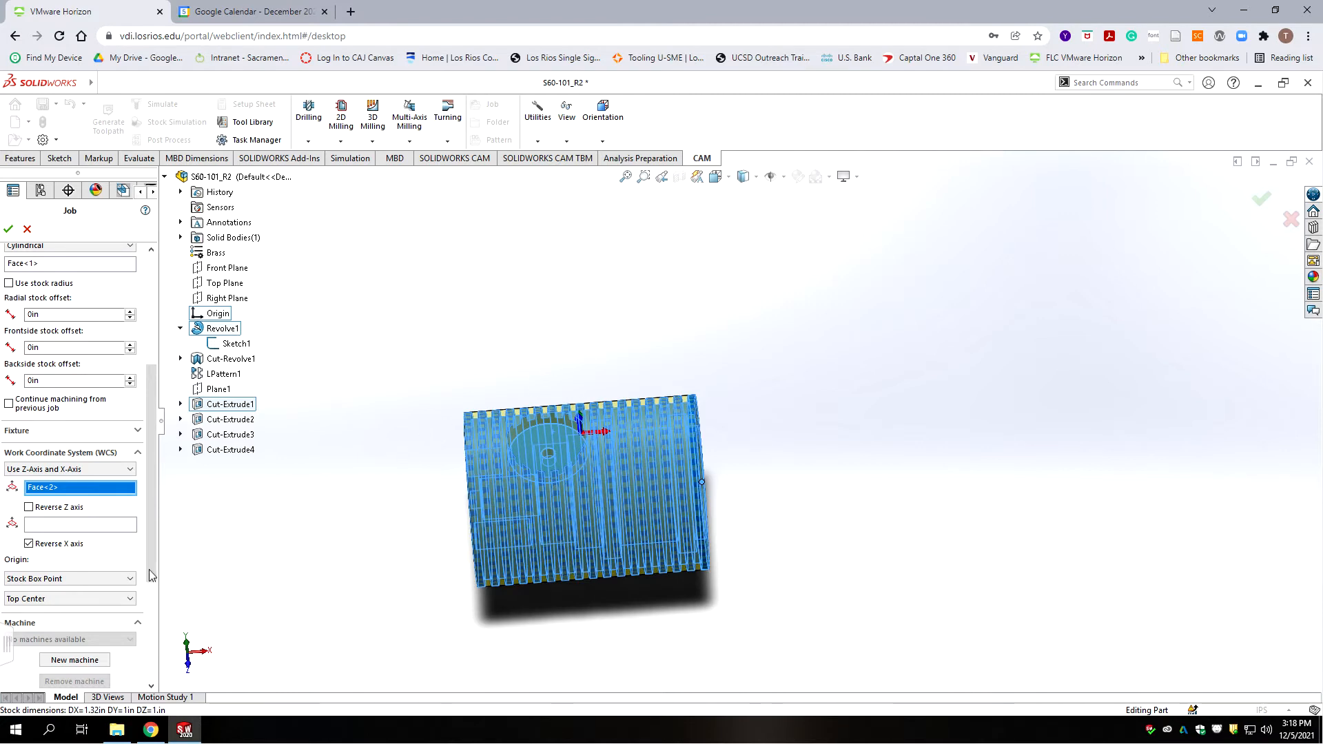
{"action": "left_click_drag", "start_coordinate": [153, 403], "coordinate": [157, 498]}
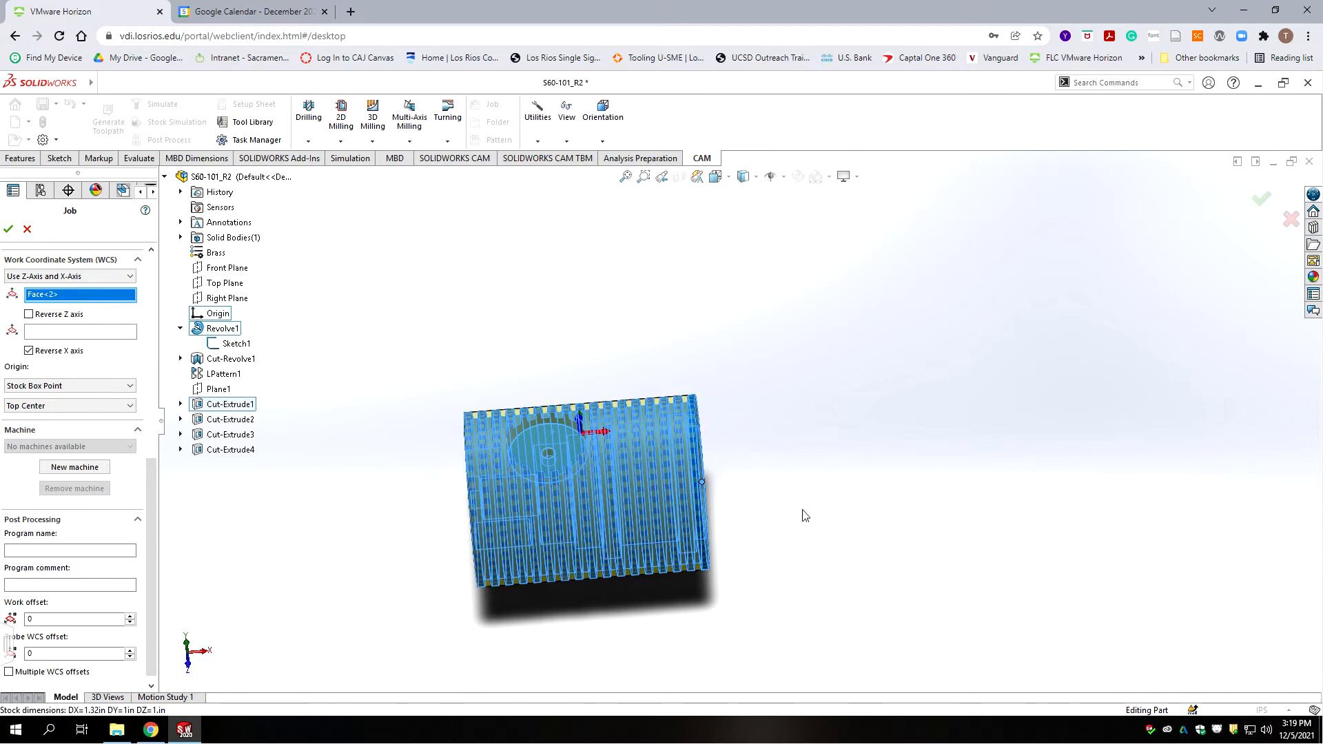
{"action": "mouse_move", "coordinate": [794, 518]}
{"action": "middle_mouse_down"}
{"action": "mouse_move", "coordinate": [780, 524]}
{"action": "mouse_move", "coordinate": [792, 534]}
{"action": "middle_mouse_up"}
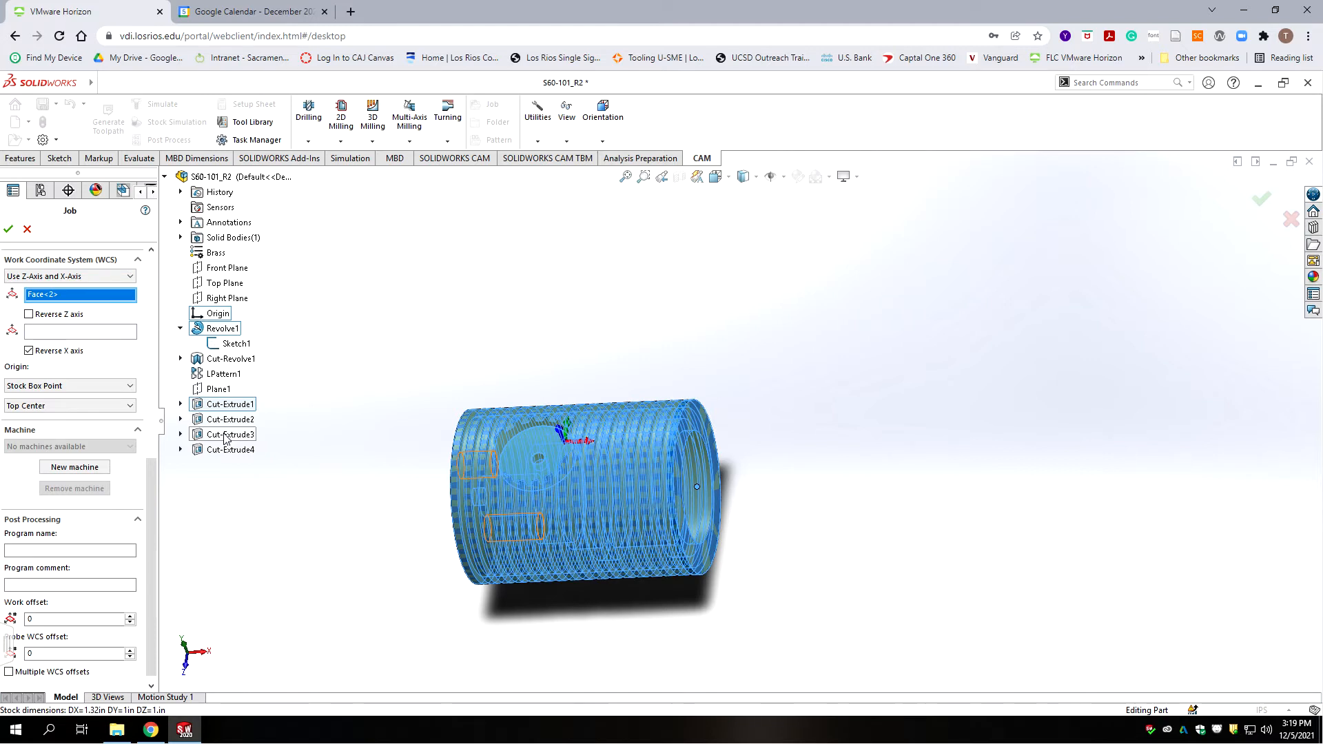
Step: Place the coordinate system origin at Model Box Point, Middle Side 2
{"action": "left_click", "coordinate": [46, 387]}
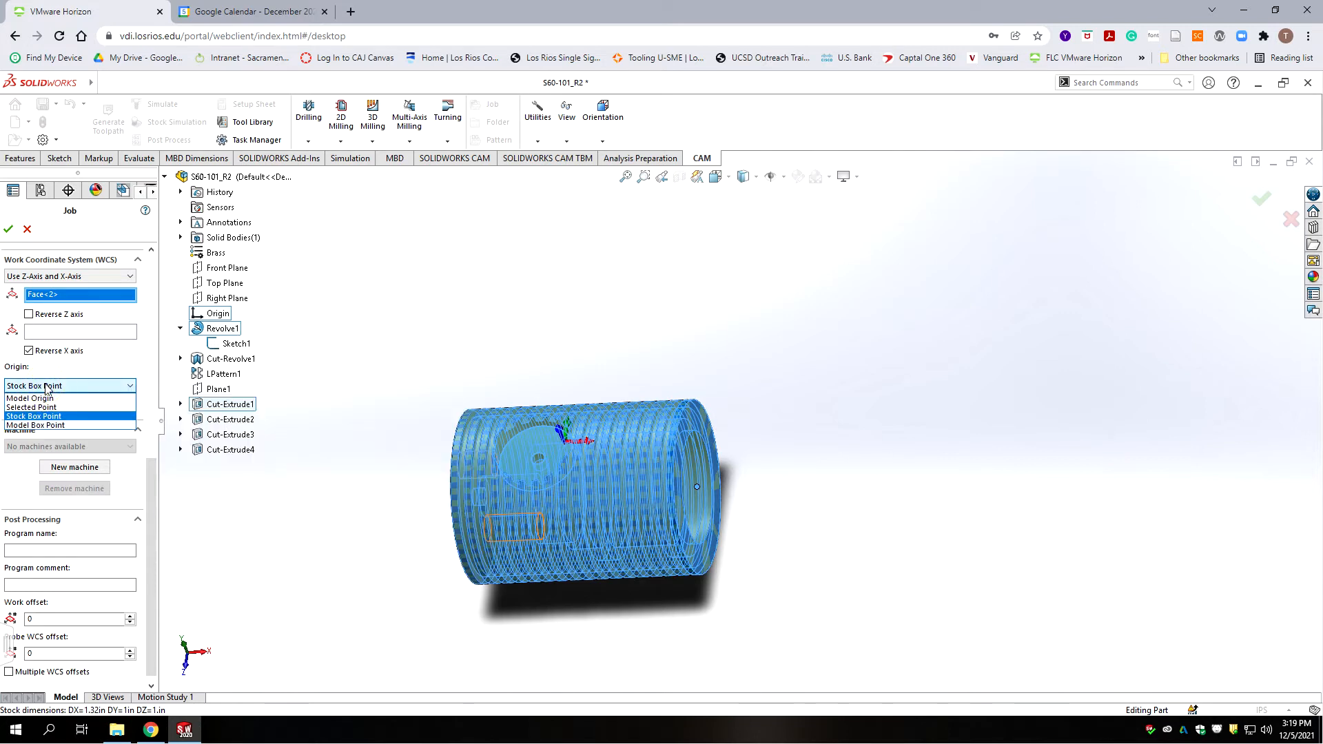
{"action": "left_click", "coordinate": [54, 426]}
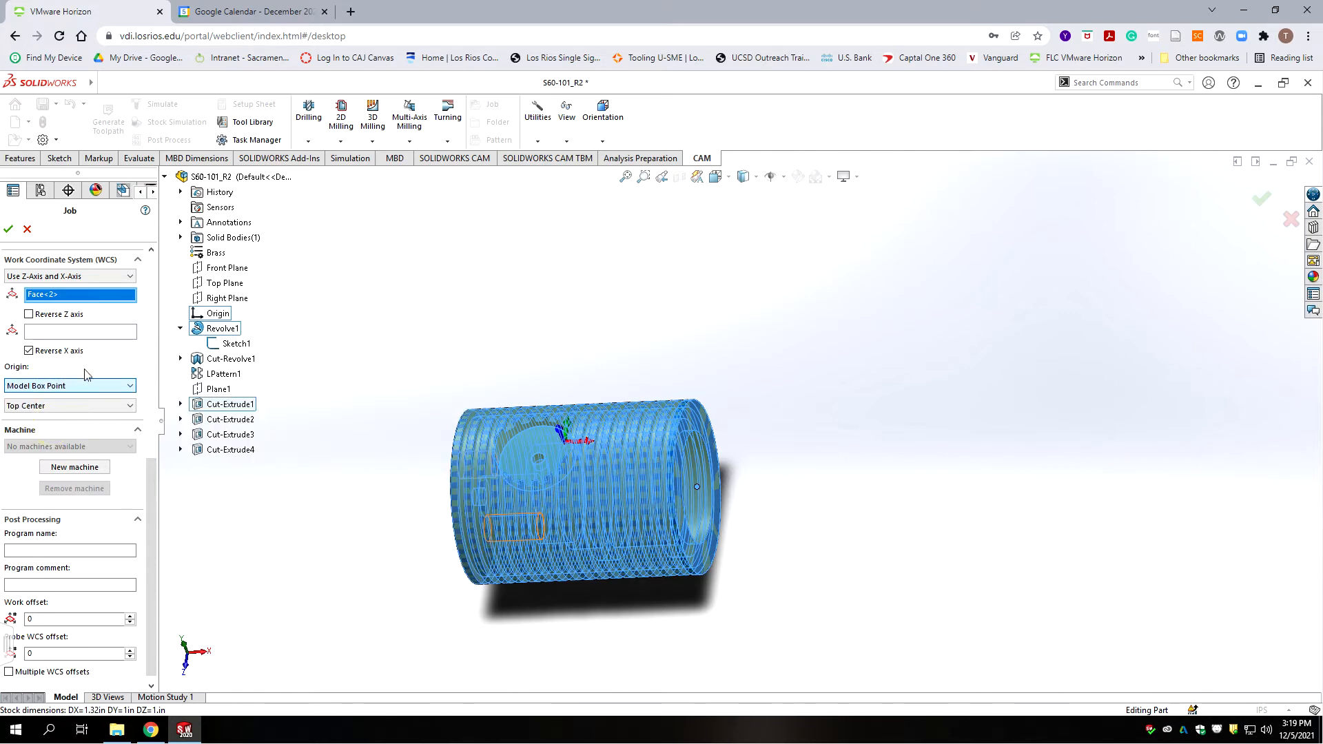
{"action": "left_click", "coordinate": [77, 407]}
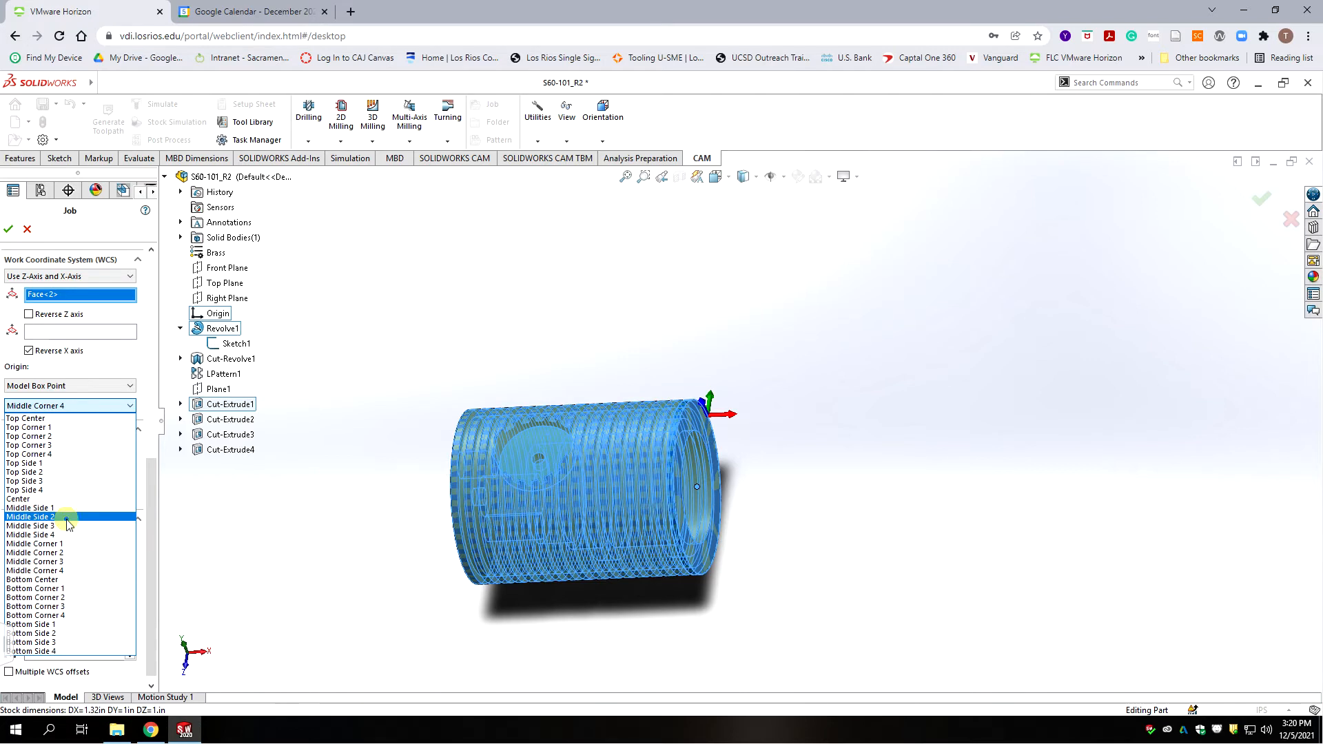
{"action": "left_click", "coordinate": [65, 517]}
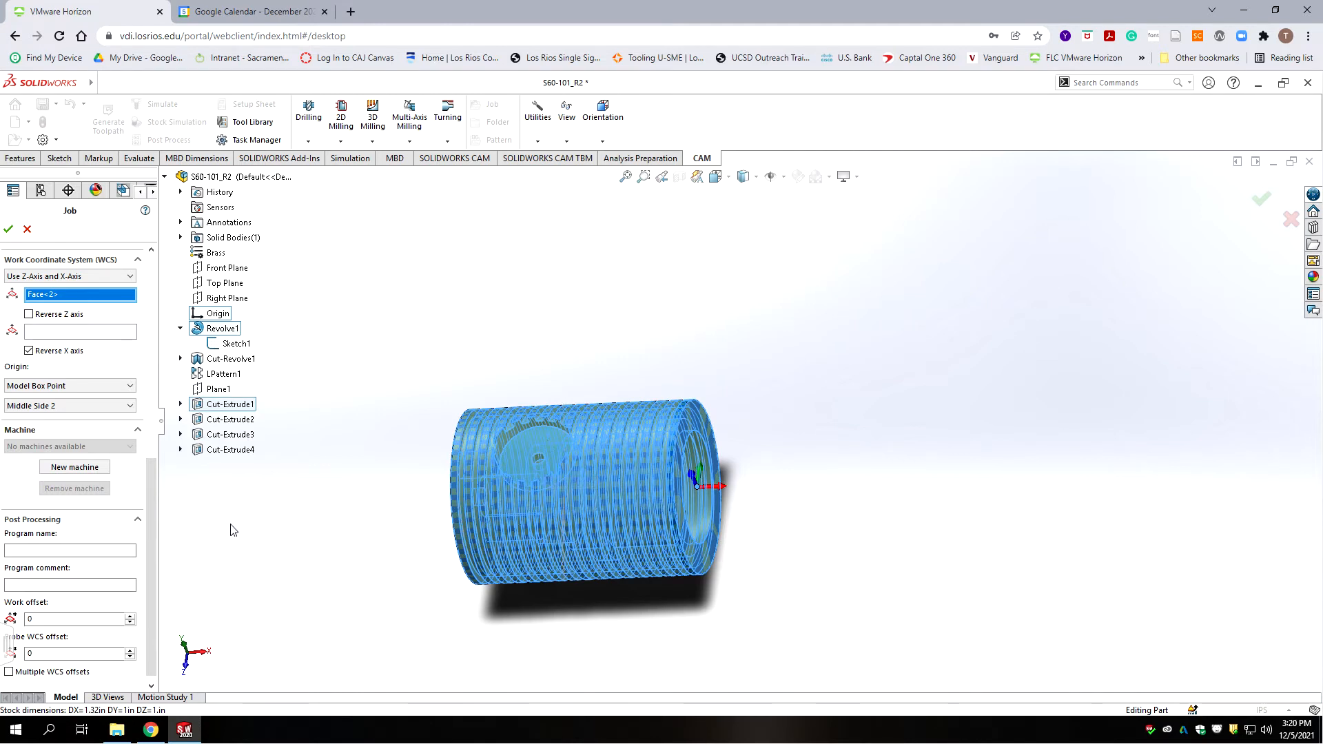
{"action": "left_click_drag", "start_coordinate": [152, 471], "coordinate": [151, 257]}
Step: Copy the job comment 'S60-101 OP3 Mill' into the Program comment field
{"action": "left_click", "coordinate": [90, 321]}
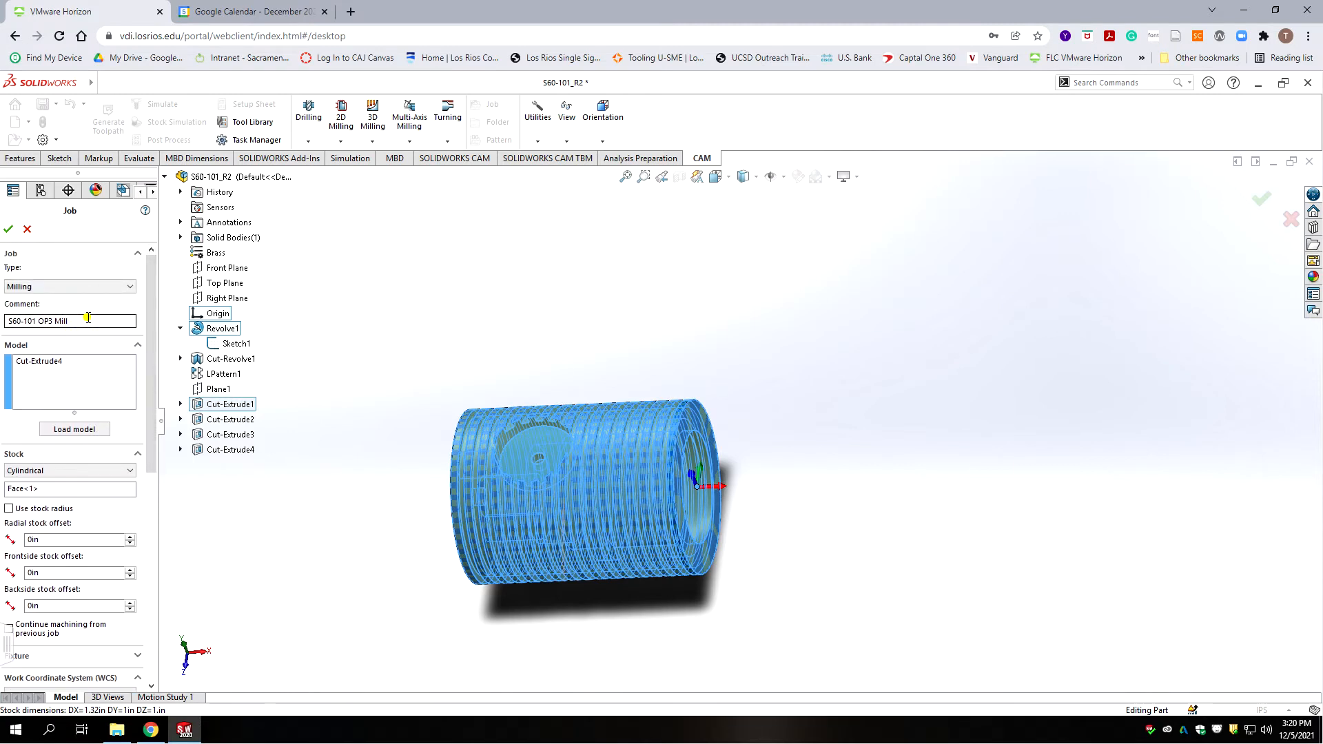
{"action": "left_click_drag", "start_coordinate": [89, 321], "coordinate": [6, 322]}
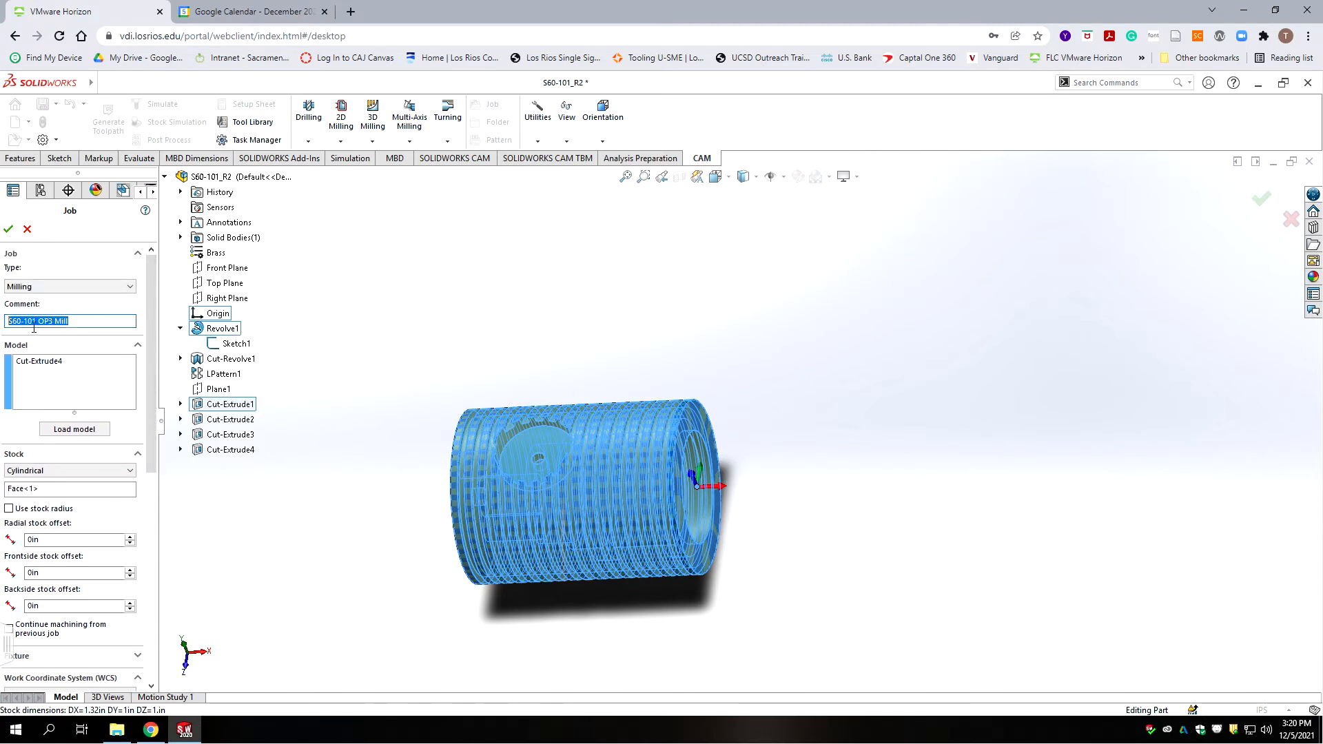
{"action": "right_click", "coordinate": [60, 322]}
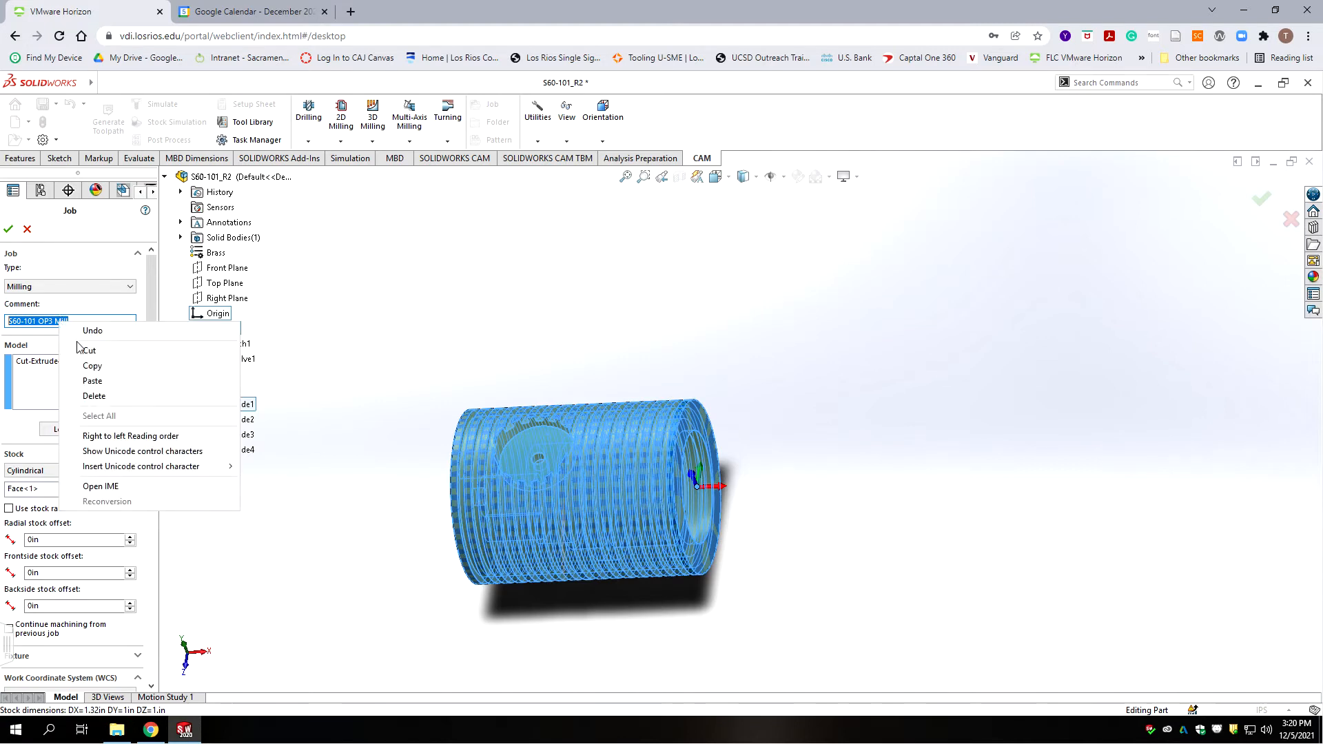
{"action": "left_click", "coordinate": [101, 364]}
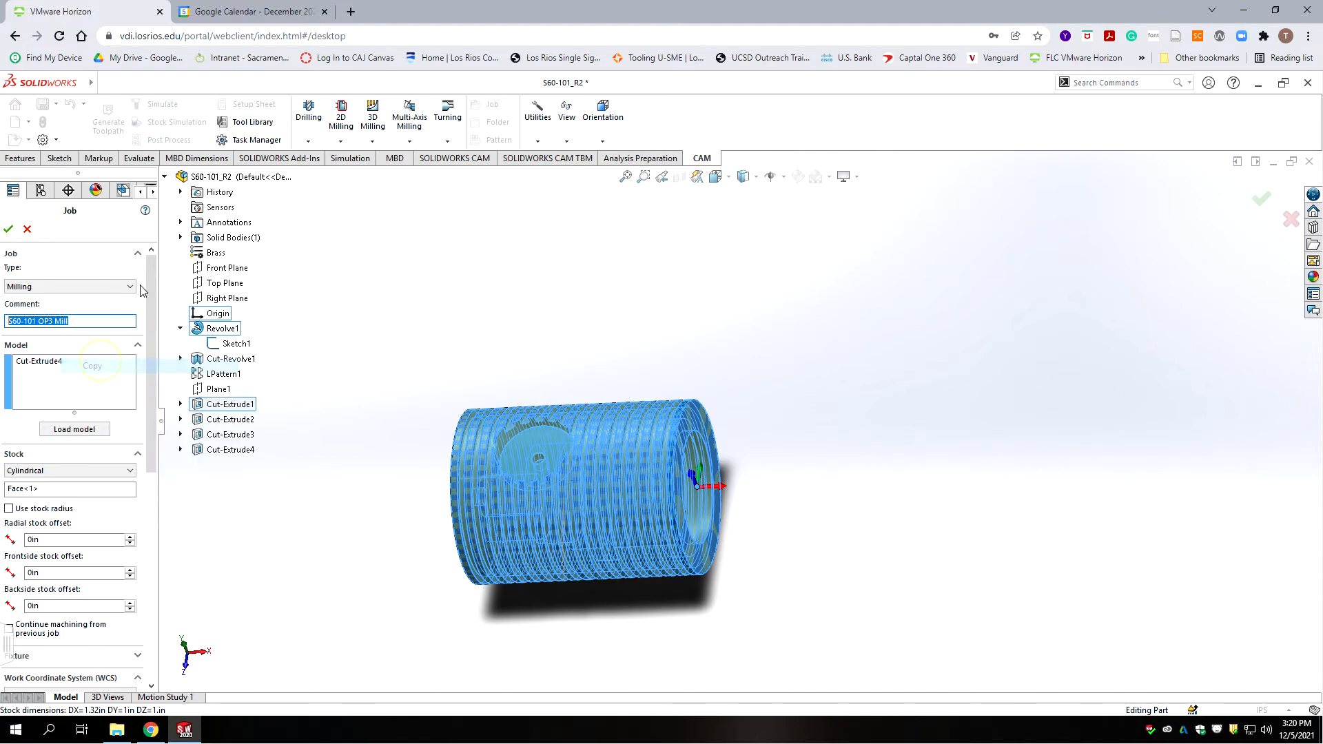
{"action": "left_click_drag", "start_coordinate": [153, 285], "coordinate": [197, 518]}
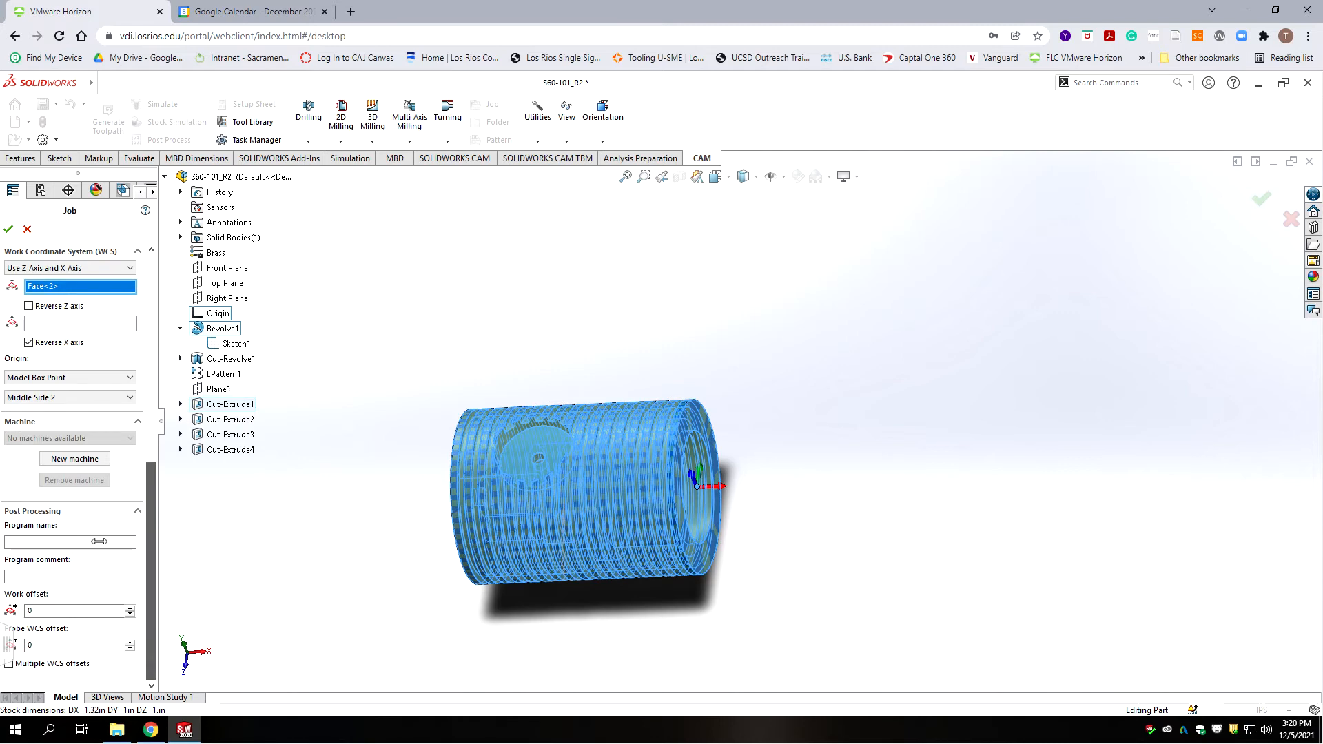
{"action": "left_click", "coordinate": [26, 577]}
{"action": "right_click", "coordinate": [27, 574]}
{"action": "left_click", "coordinate": [81, 444]}
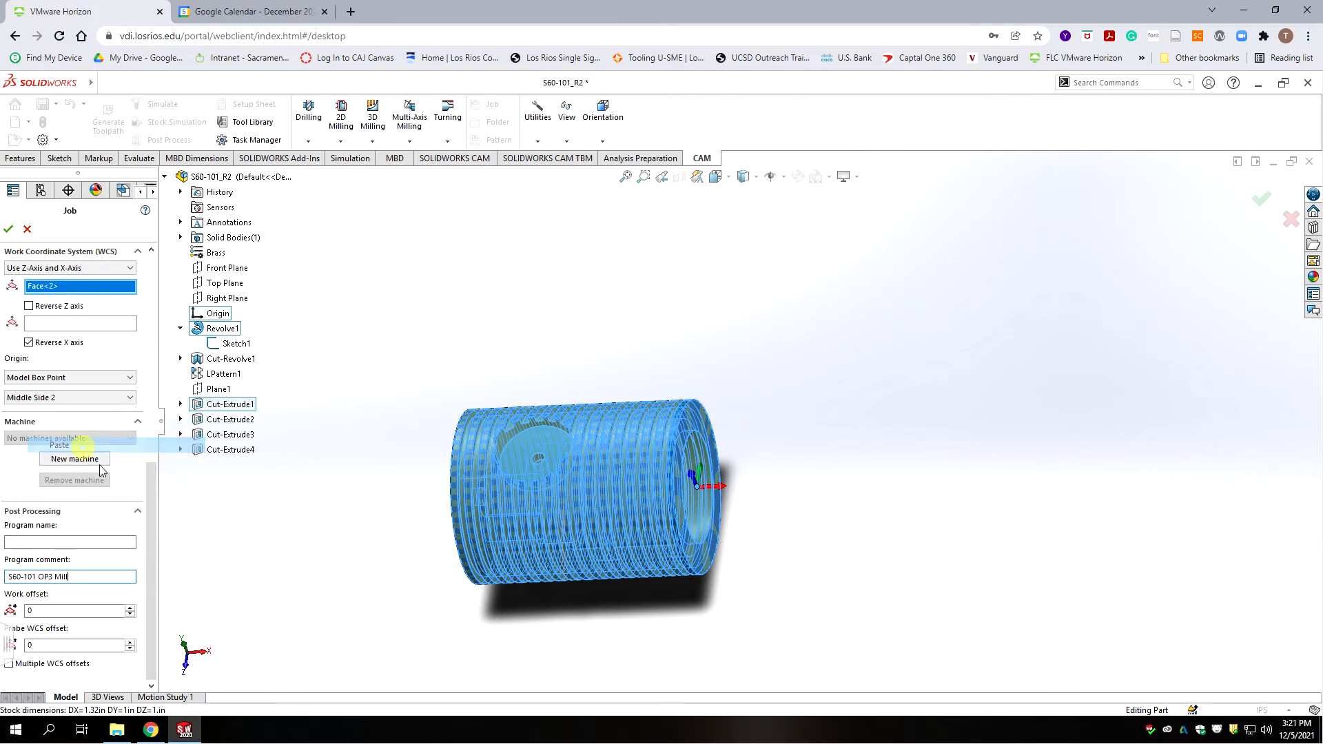
Step: Set the program name to 1013 and accept the job setup
{"action": "left_click", "coordinate": [42, 542]}
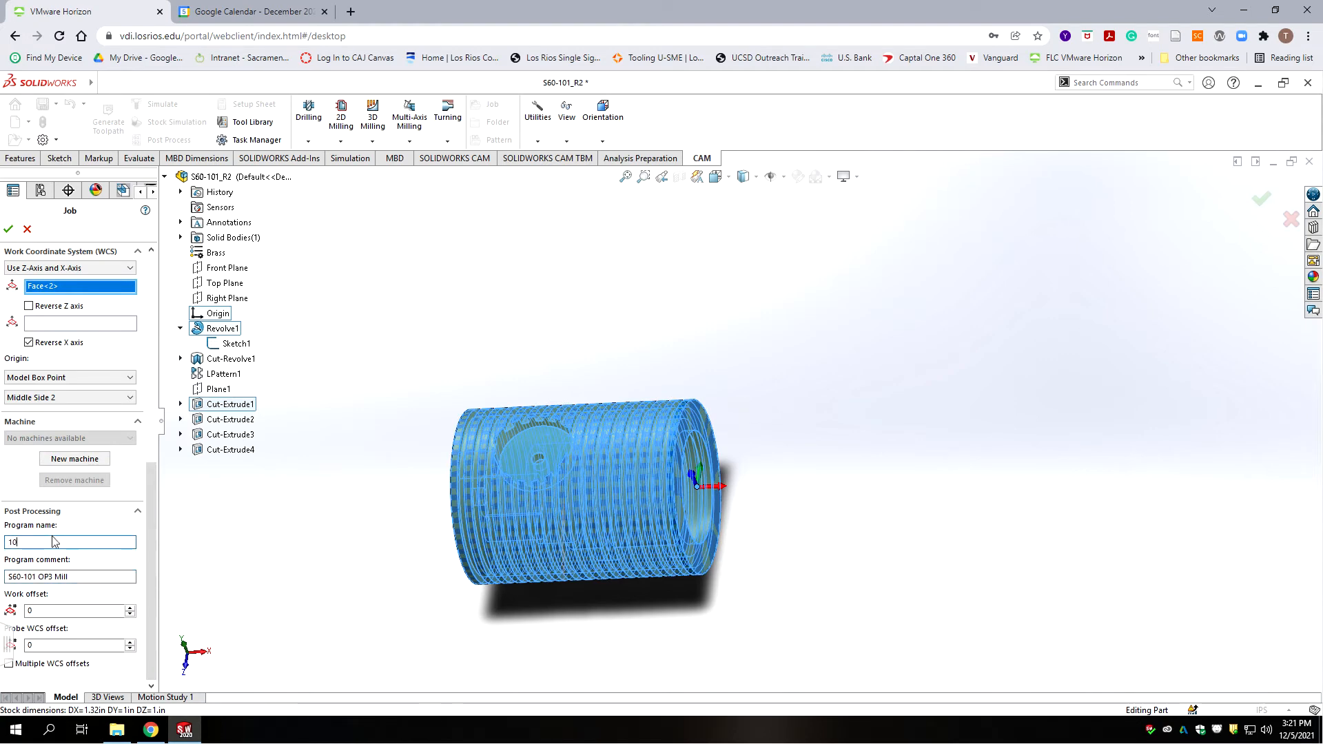
{"action": "type", "text": "1013"}
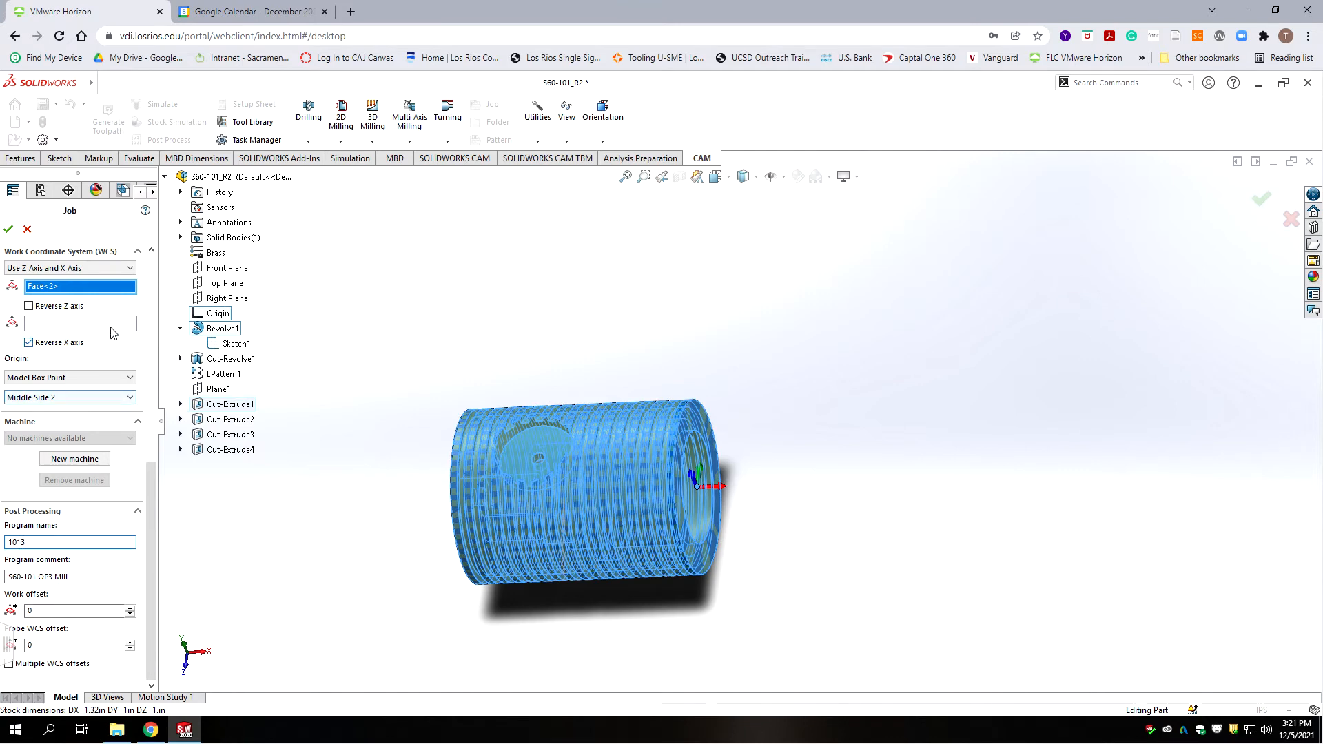
{"action": "left_click", "coordinate": [8, 231]}
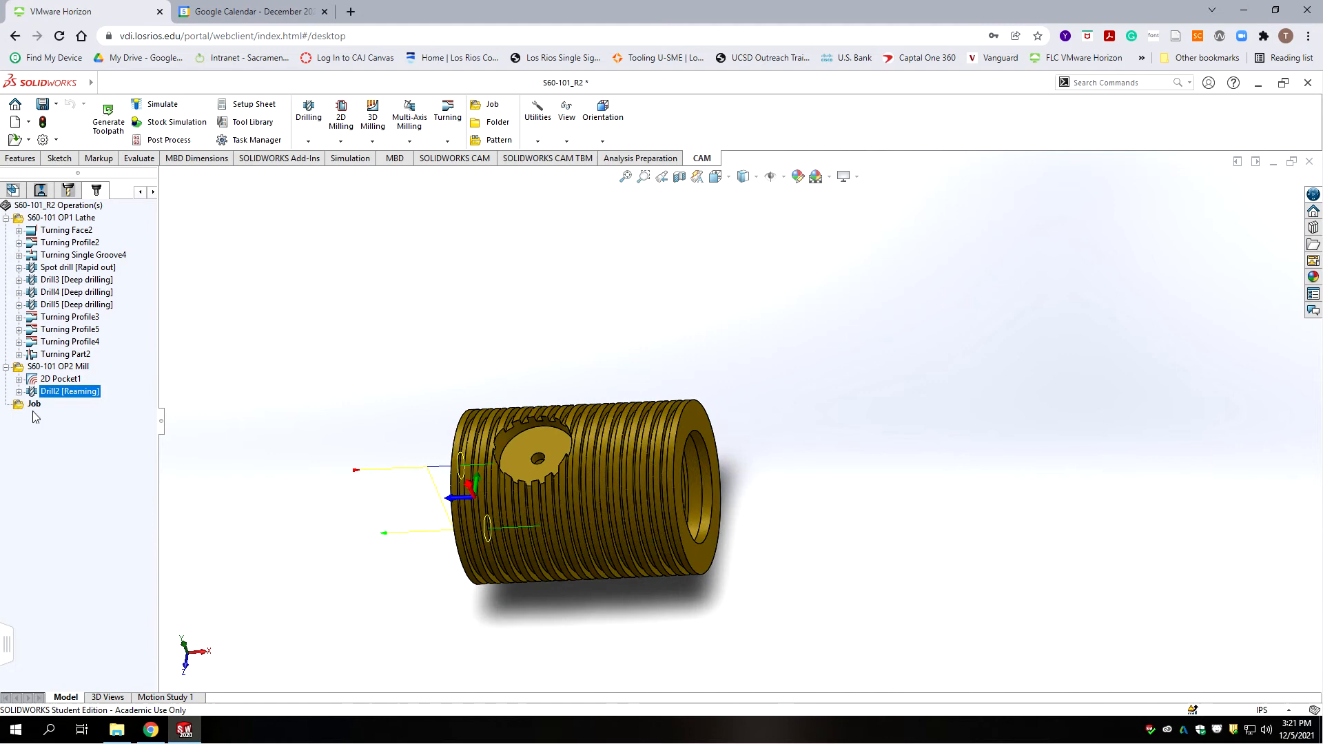
Step: Rename the new Job to 'S60-101 OP3 Mill' in the CAM operations tree
{"action": "left_click", "coordinate": [37, 411]}
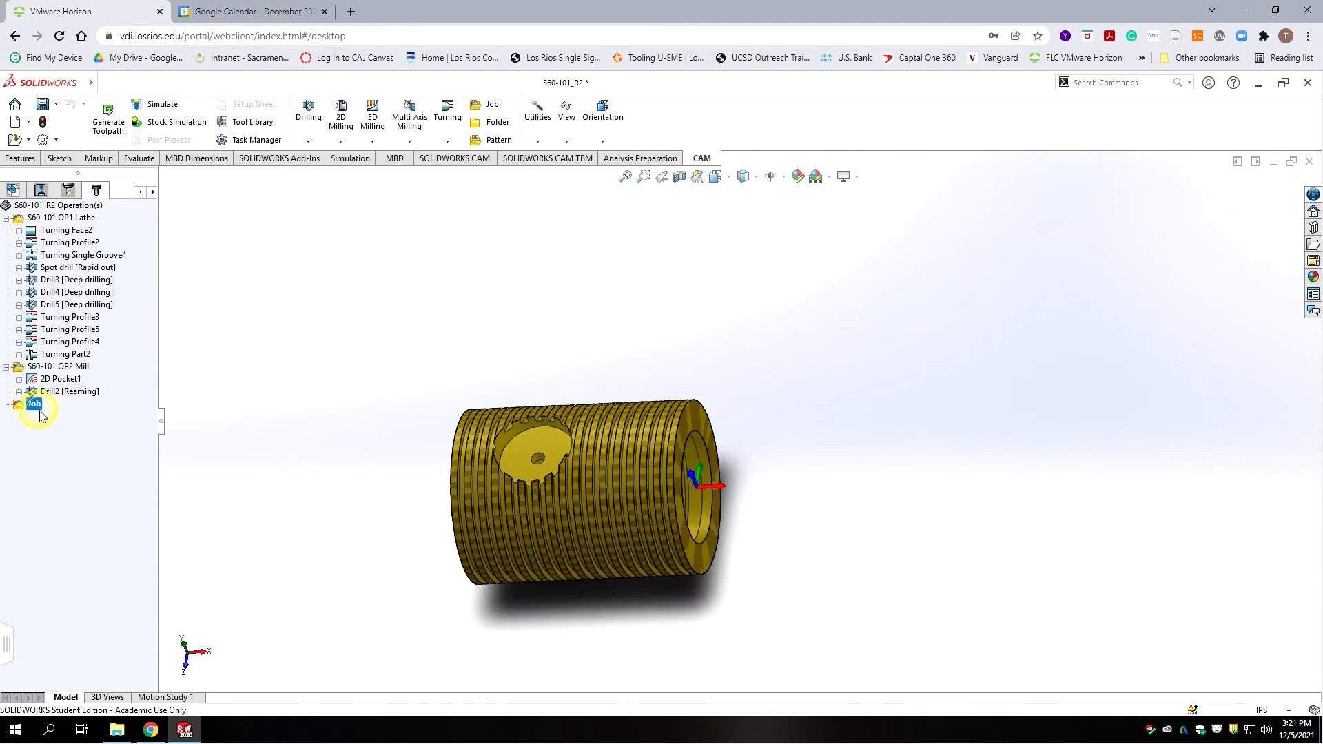
{"action": "type", "text": "S60-101 OP3"}
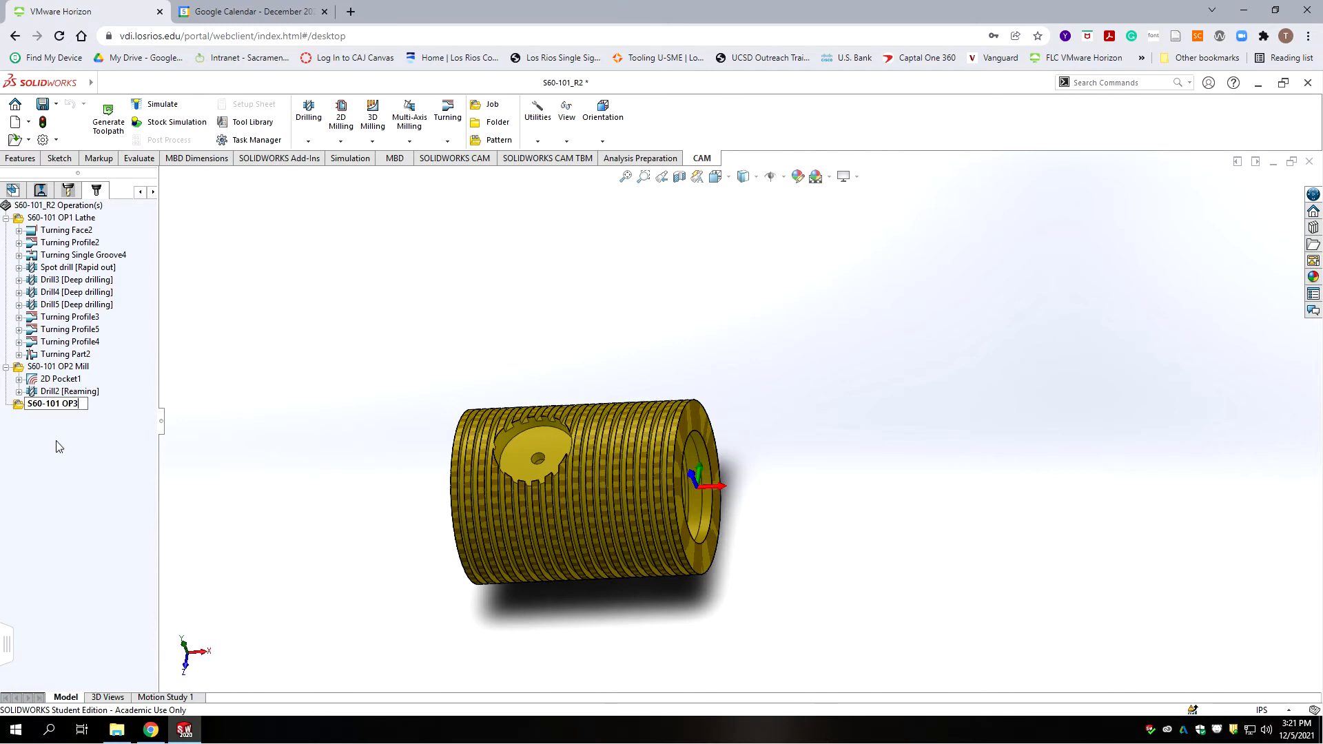
{"action": "type", "text": " Mill"}
{"action": "key", "text": "Return"}
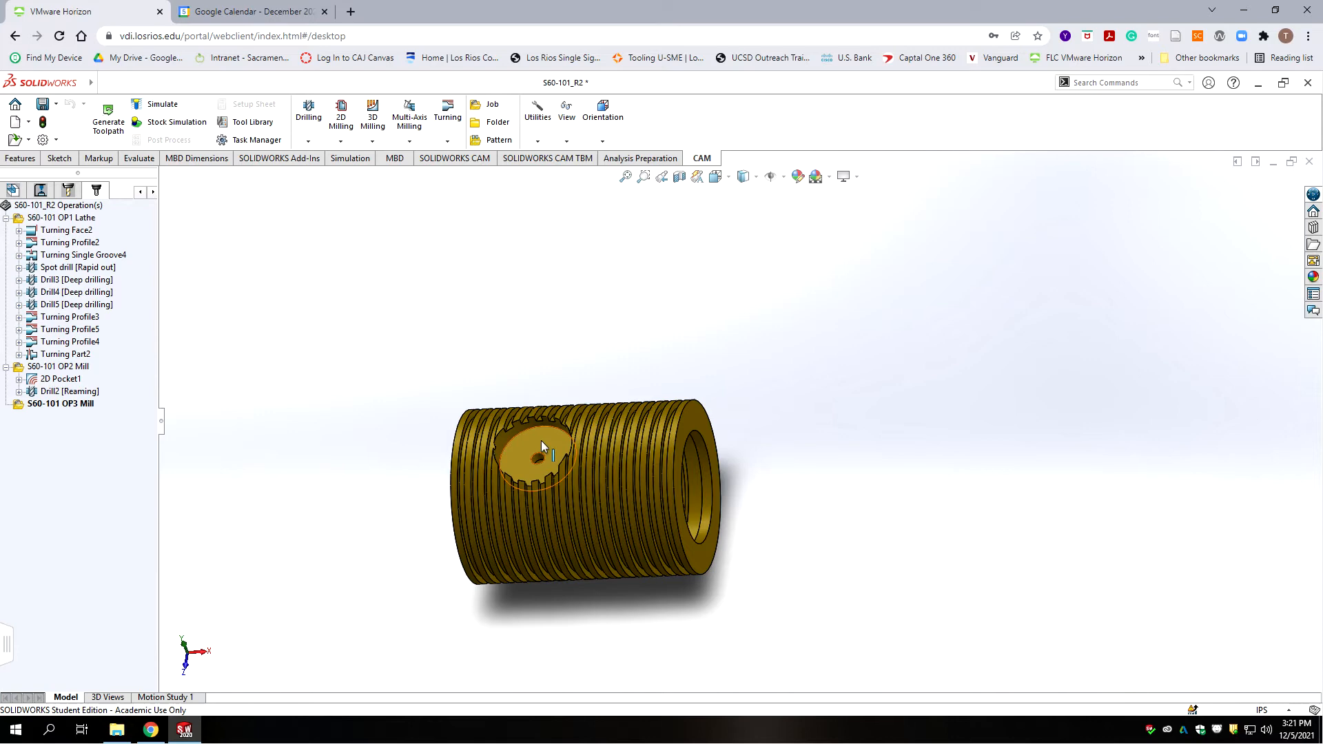
{"action": "scroll", "coordinate": [560, 445], "scroll_direction": "down", "scroll_amount": 1}
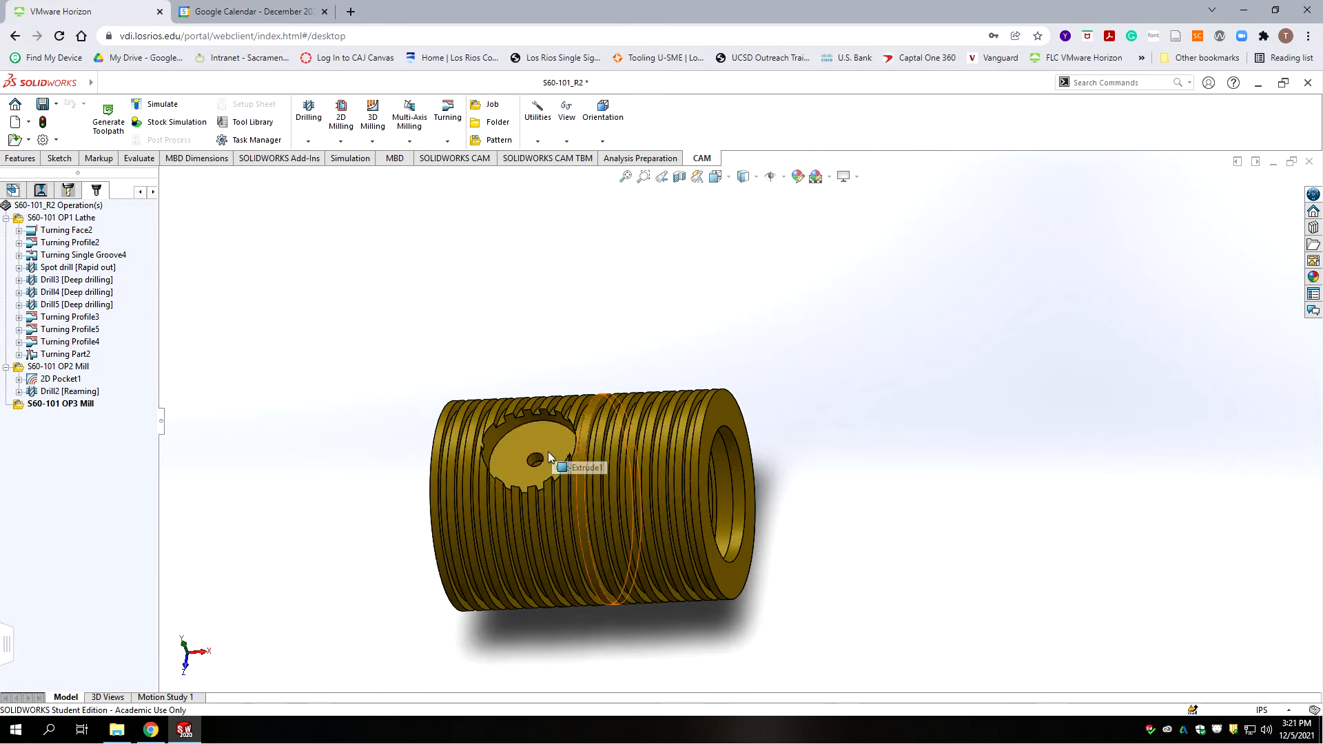
{"action": "scroll", "coordinate": [588, 443], "scroll_direction": "down", "scroll_amount": 3}
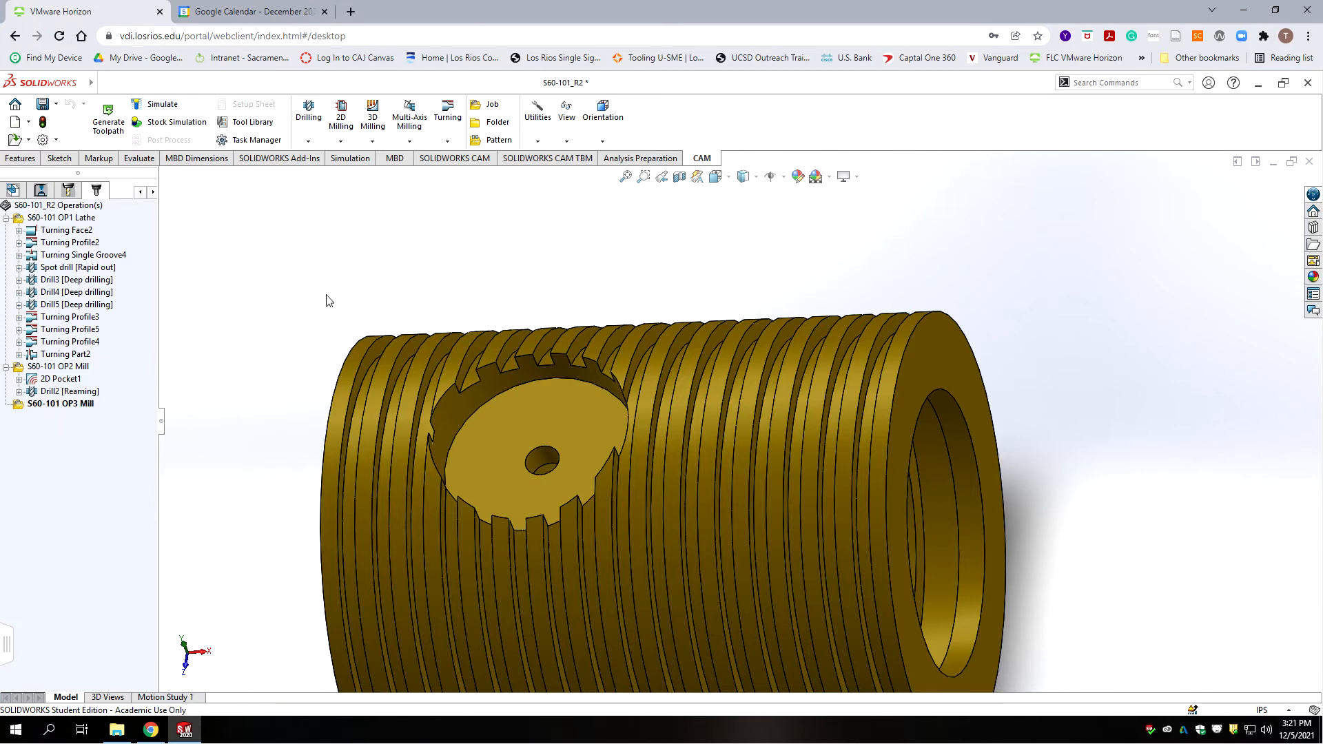
Step: Create a 2D Pocket operation using the #1 3/8" flat end mill from S60-Mill-Tools
{"action": "left_click", "coordinate": [348, 145]}
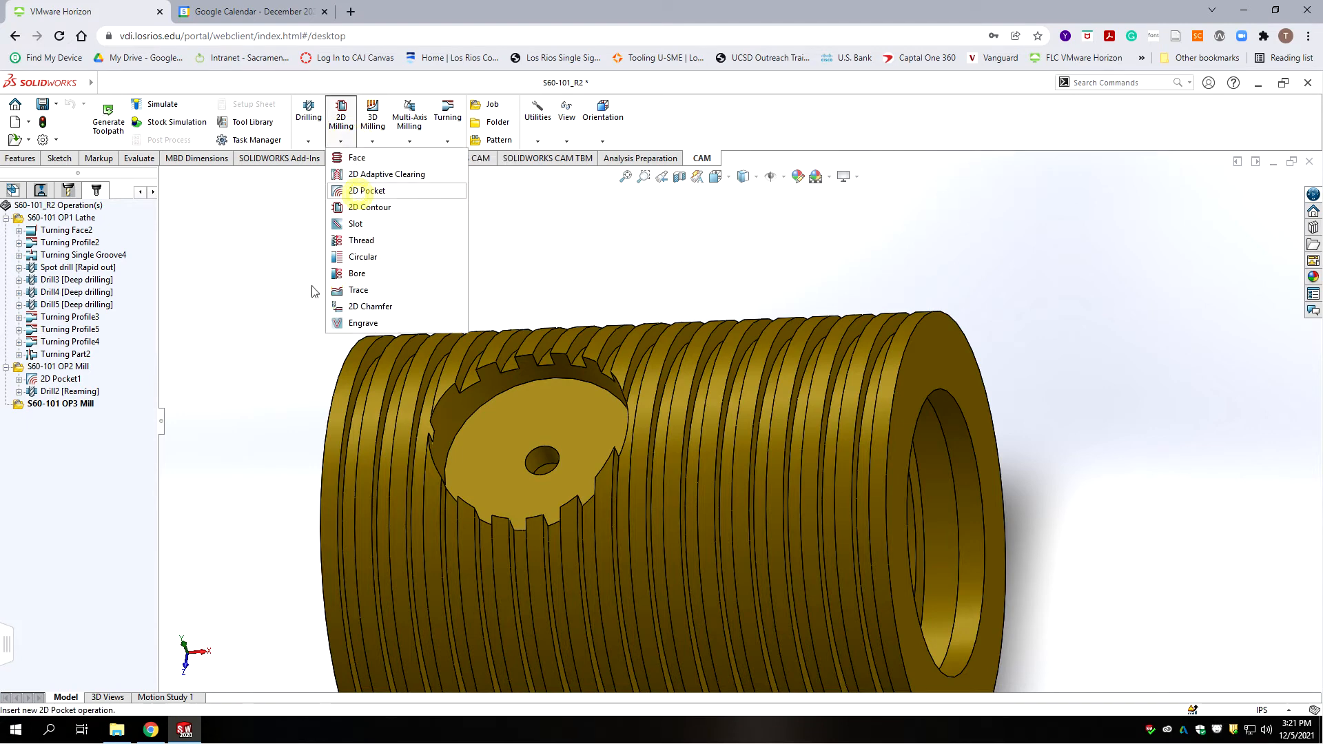
{"action": "left_click", "coordinate": [360, 193]}
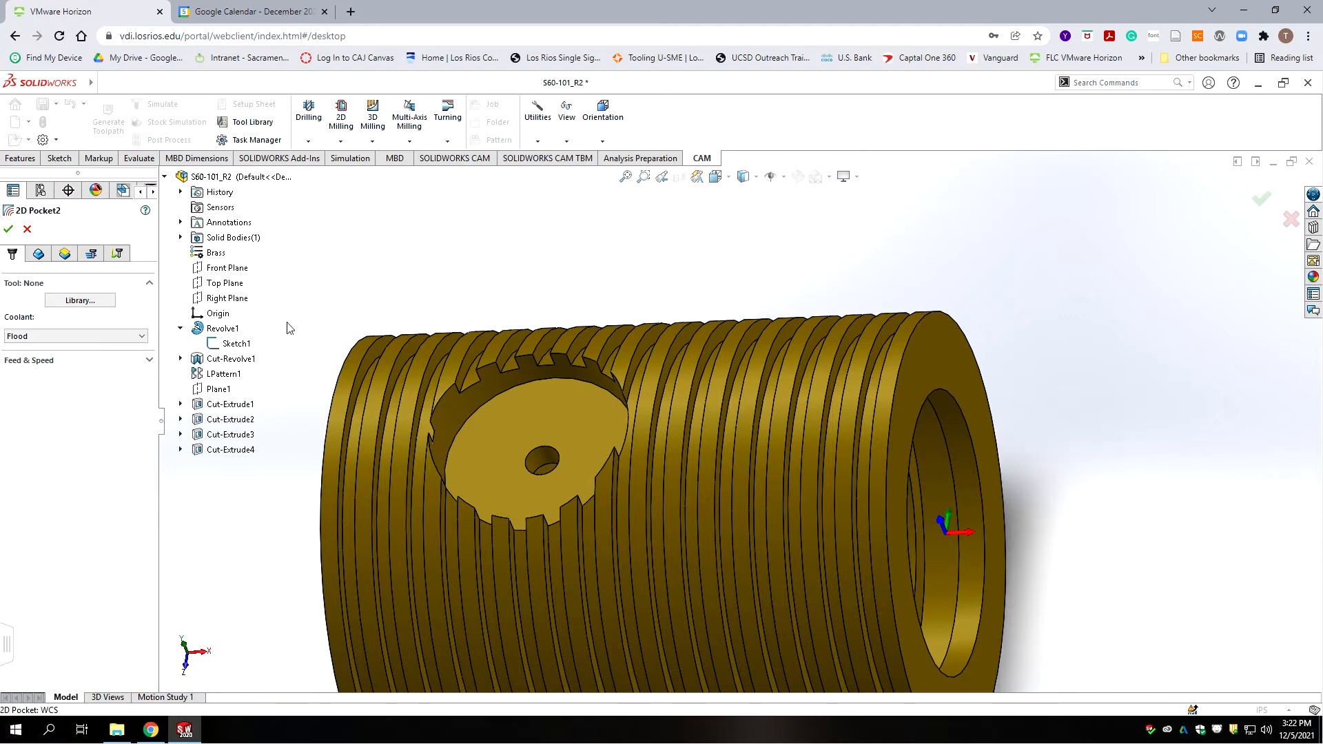
{"action": "left_click", "coordinate": [80, 301]}
{"action": "left_click", "coordinate": [451, 339]}
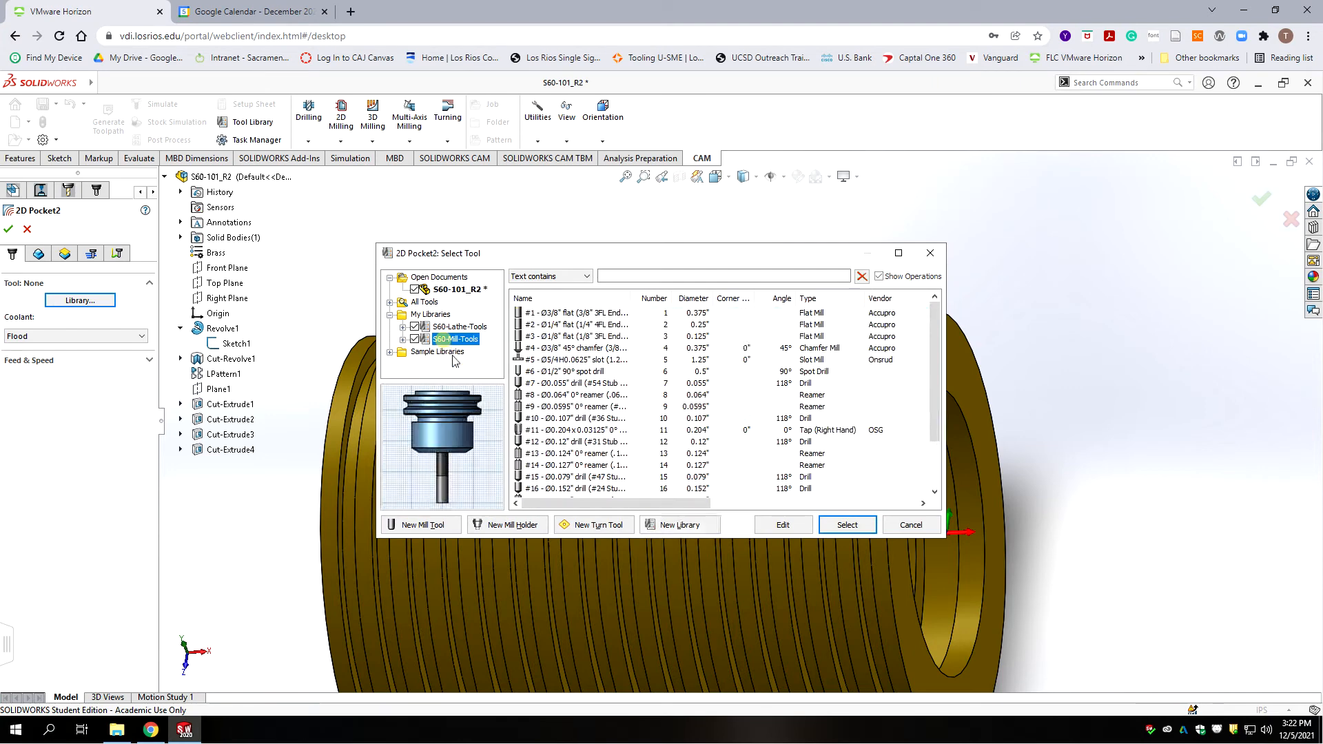
{"action": "left_click", "coordinate": [552, 318]}
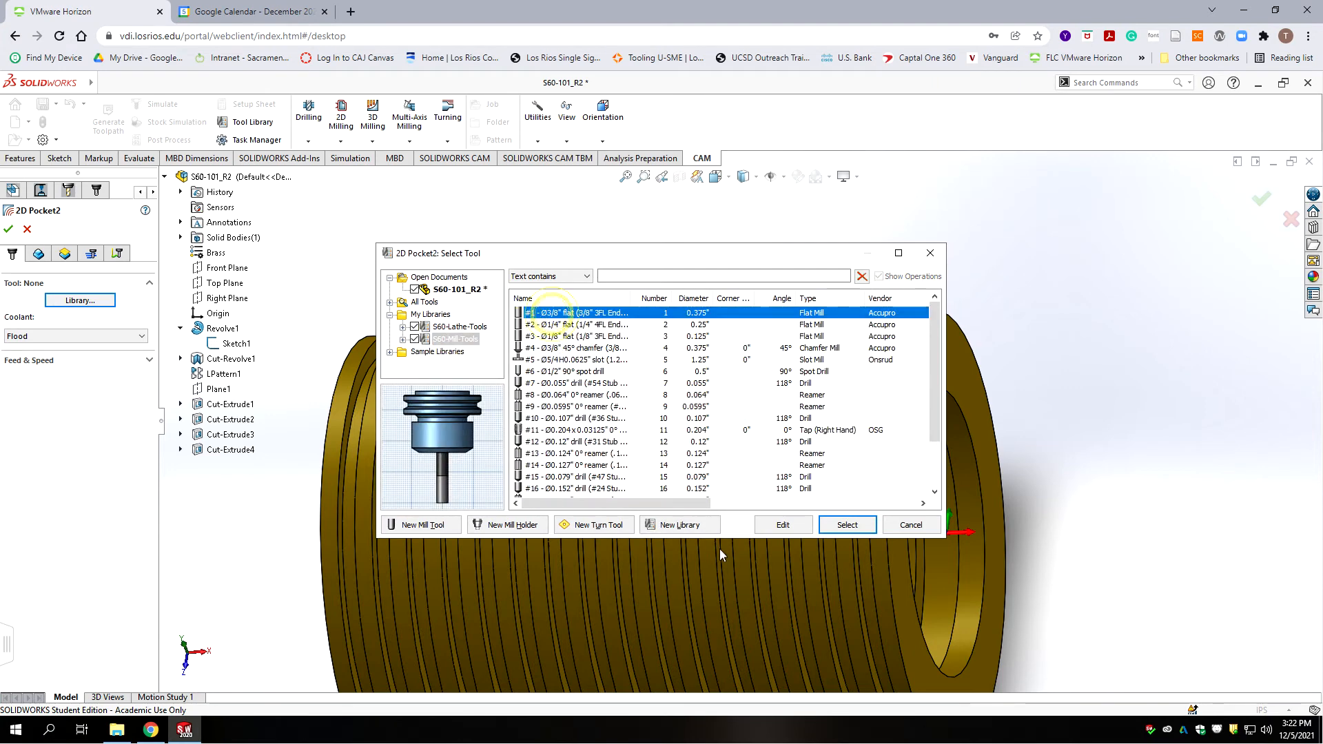
{"action": "left_click", "coordinate": [847, 525]}
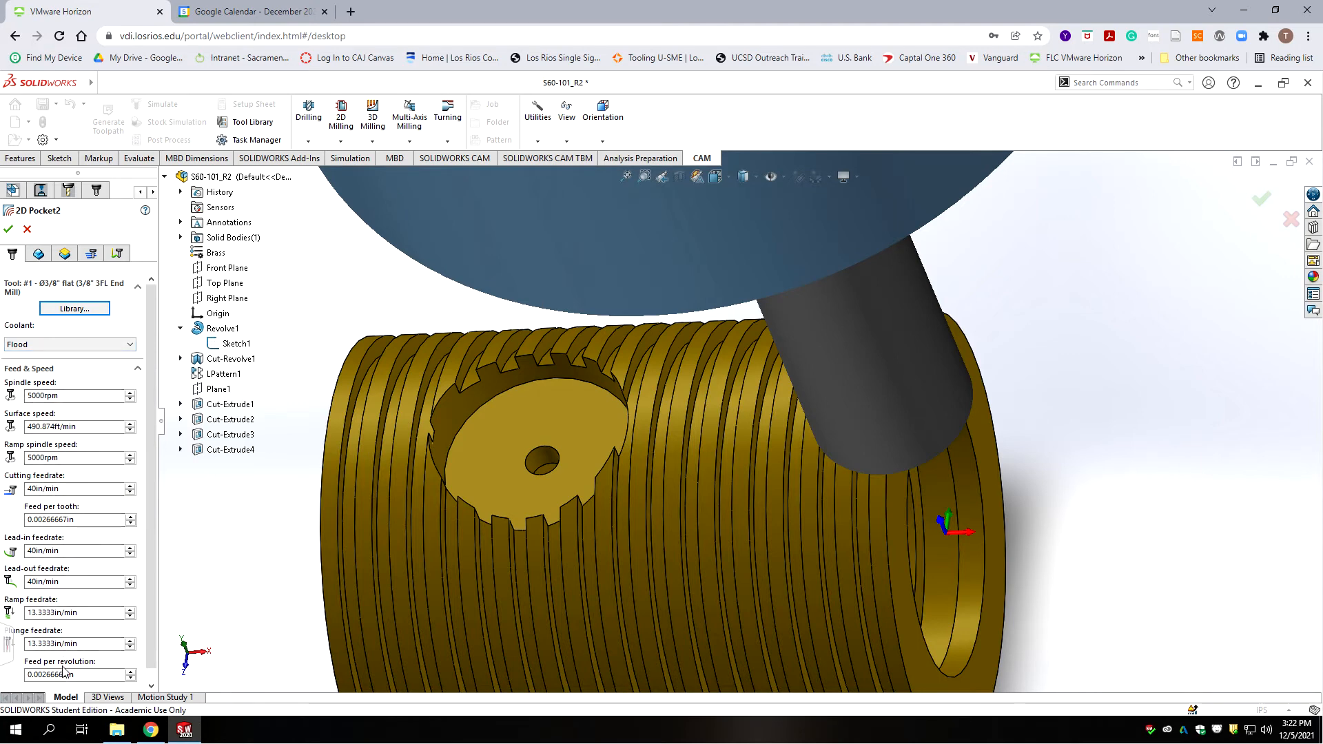
Step: Lower the lead-in and lead-out feedrates to 20 in/min
{"action": "double_click", "coordinate": [63, 551]}
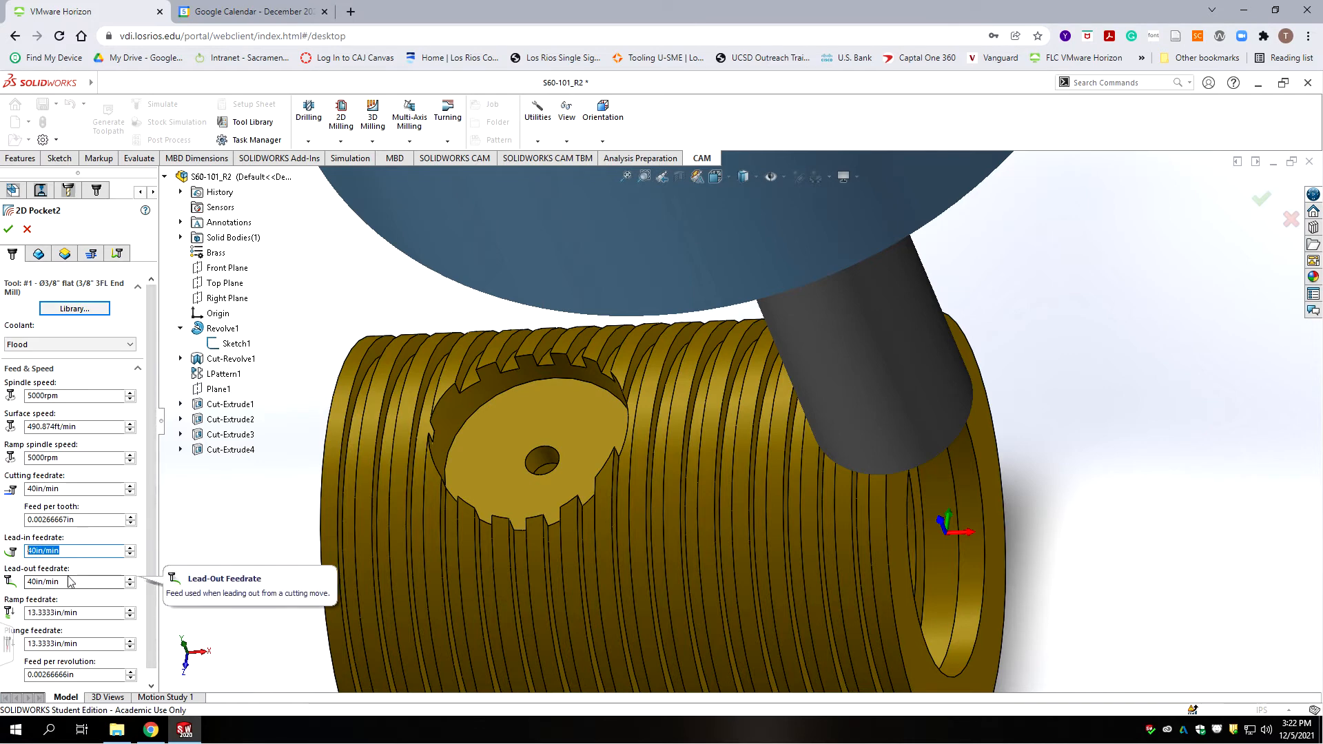
{"action": "type", "text": "20"}
{"action": "key", "text": "Tab"}
{"action": "type", "text": "20"}
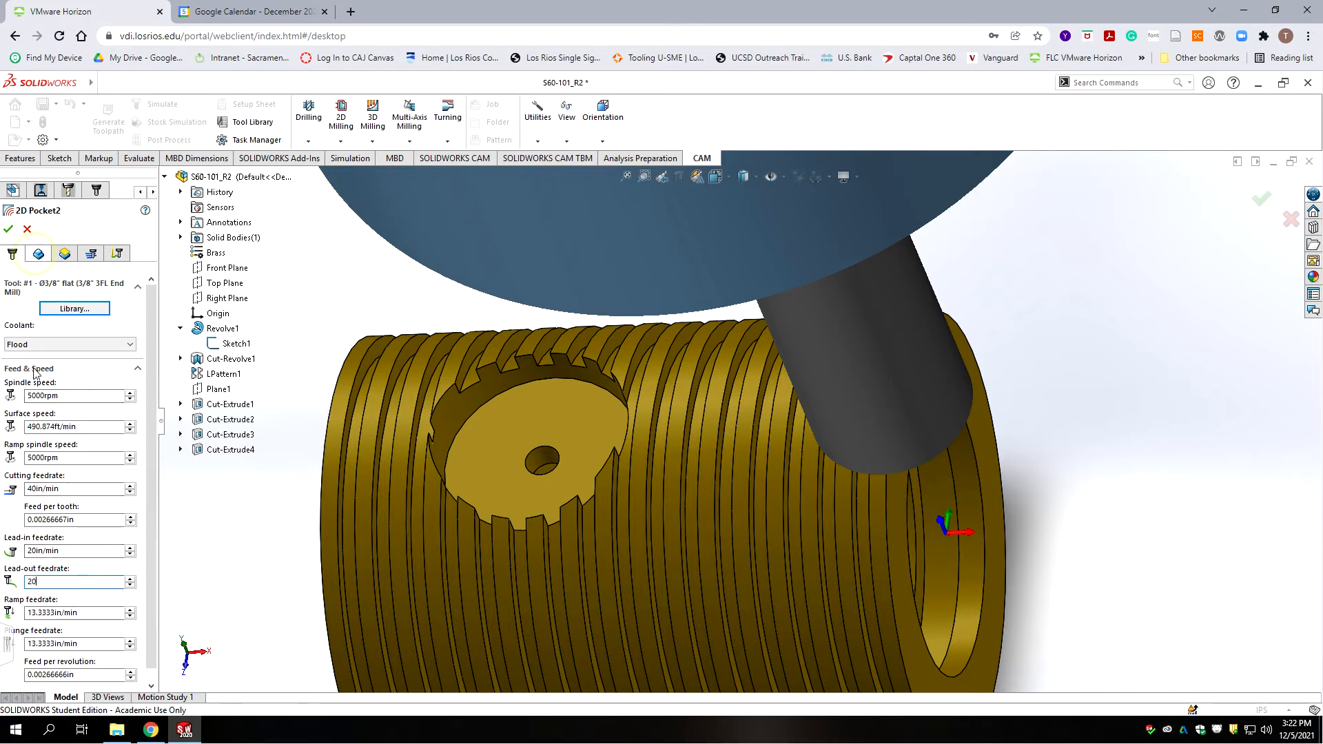
{"action": "left_click", "coordinate": [38, 255]}
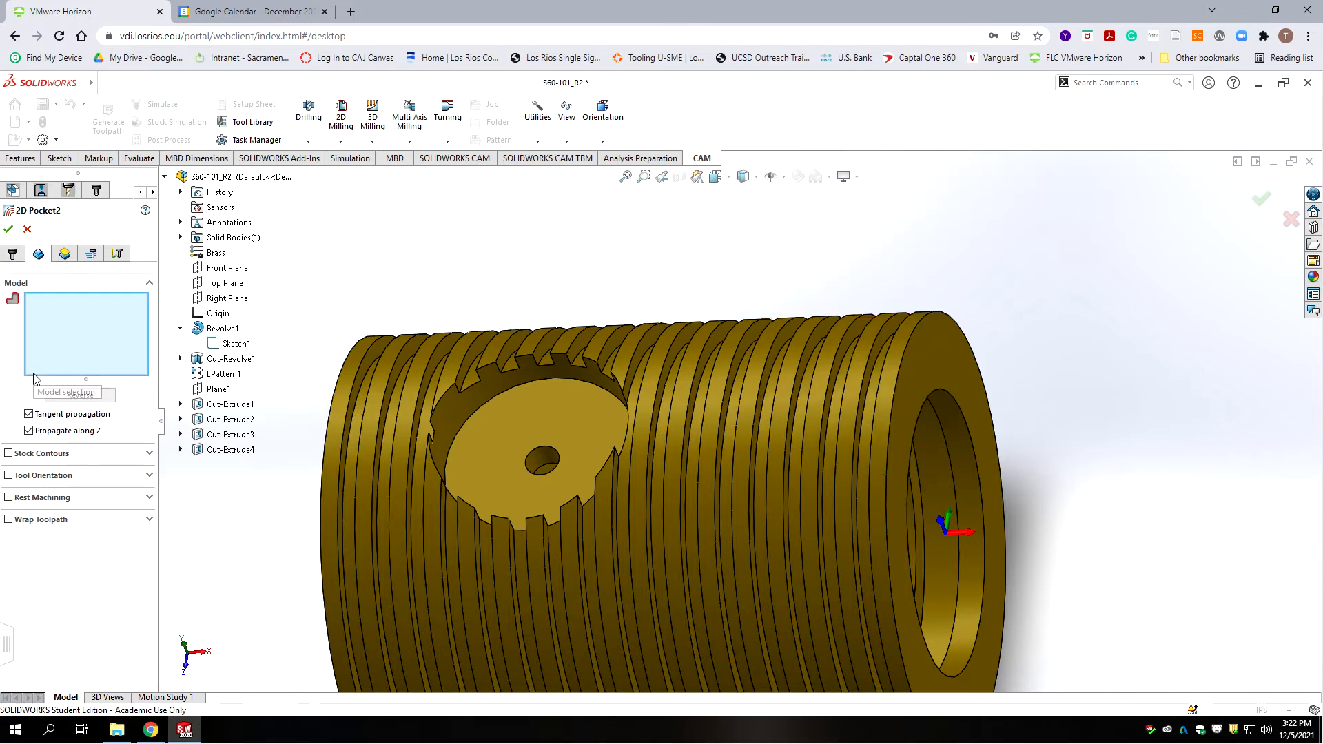
Step: Use the recess's circular edge (Edge<1>) as pocket contour and review heights (0.4in clearance, 0.2in retract)
{"action": "left_click", "coordinate": [526, 382]}
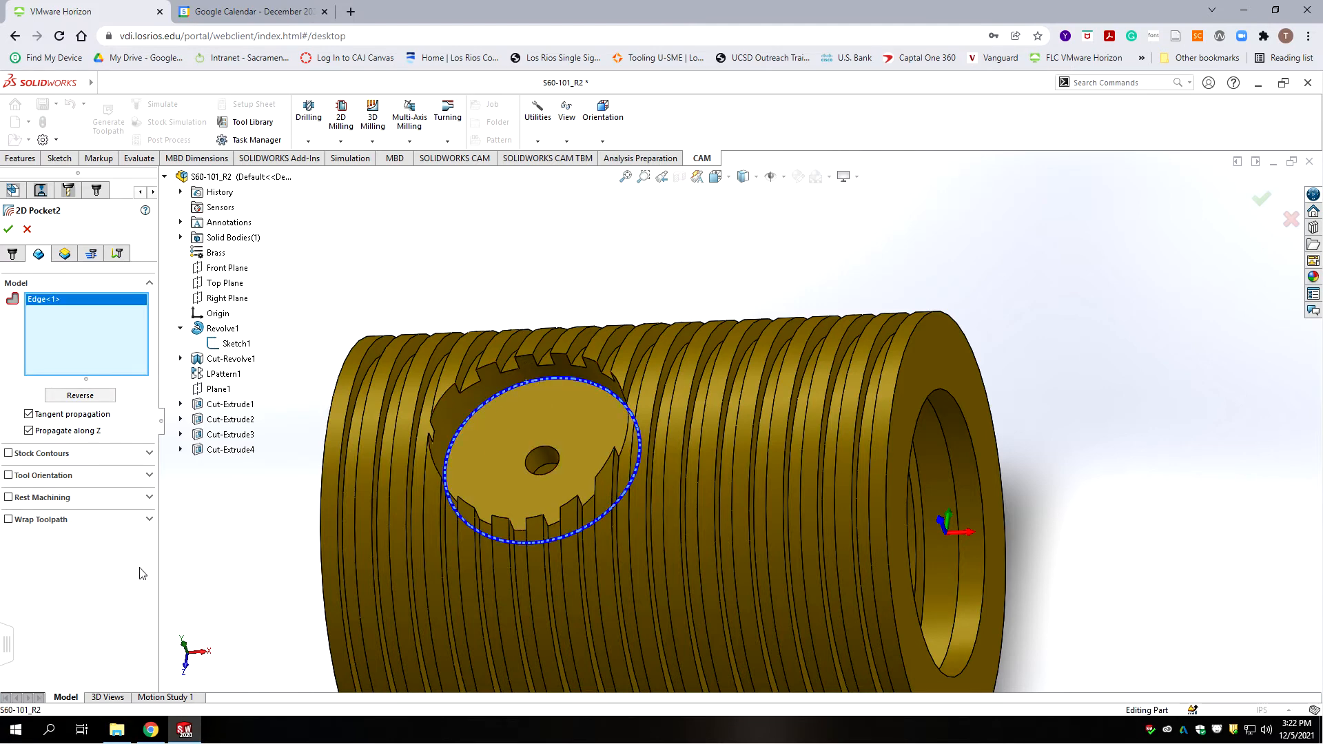
{"action": "left_click", "coordinate": [65, 253]}
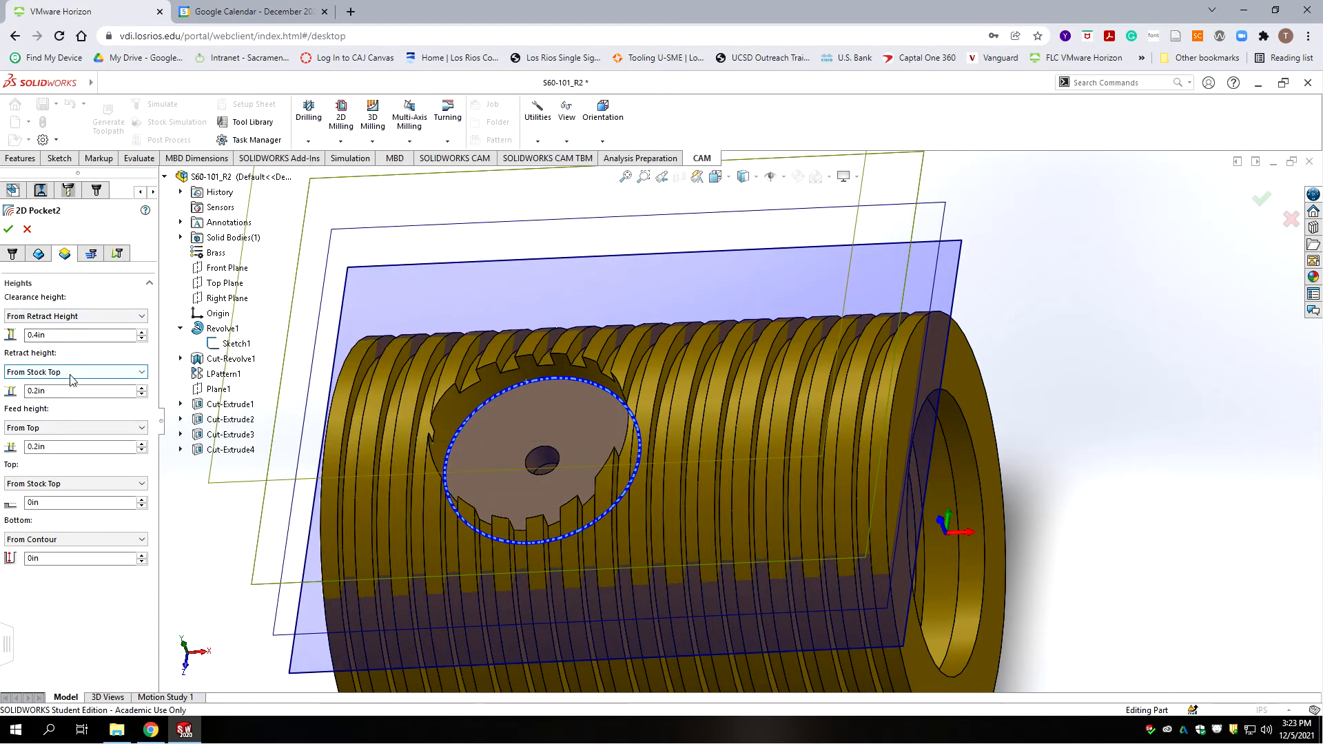
{"action": "mouse_move", "coordinate": [72, 379]}
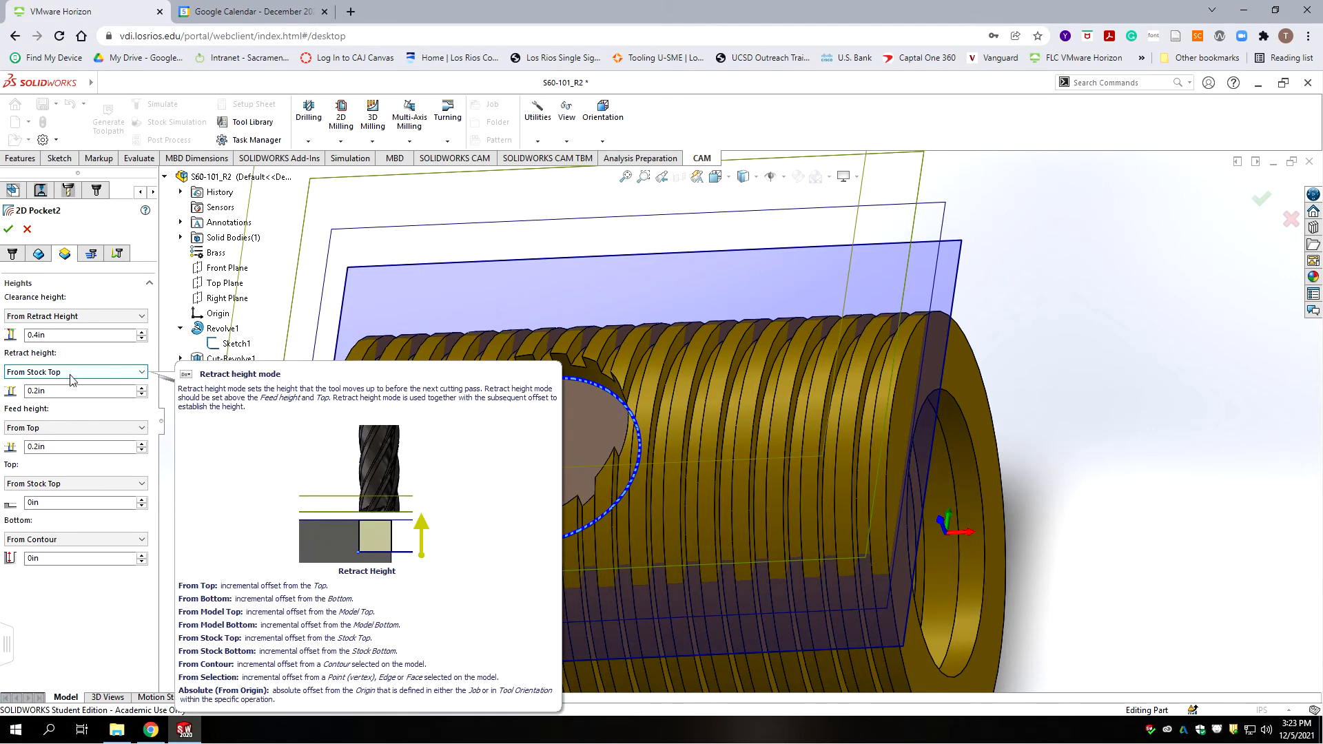
{"action": "mouse_move", "coordinate": [87, 429]}
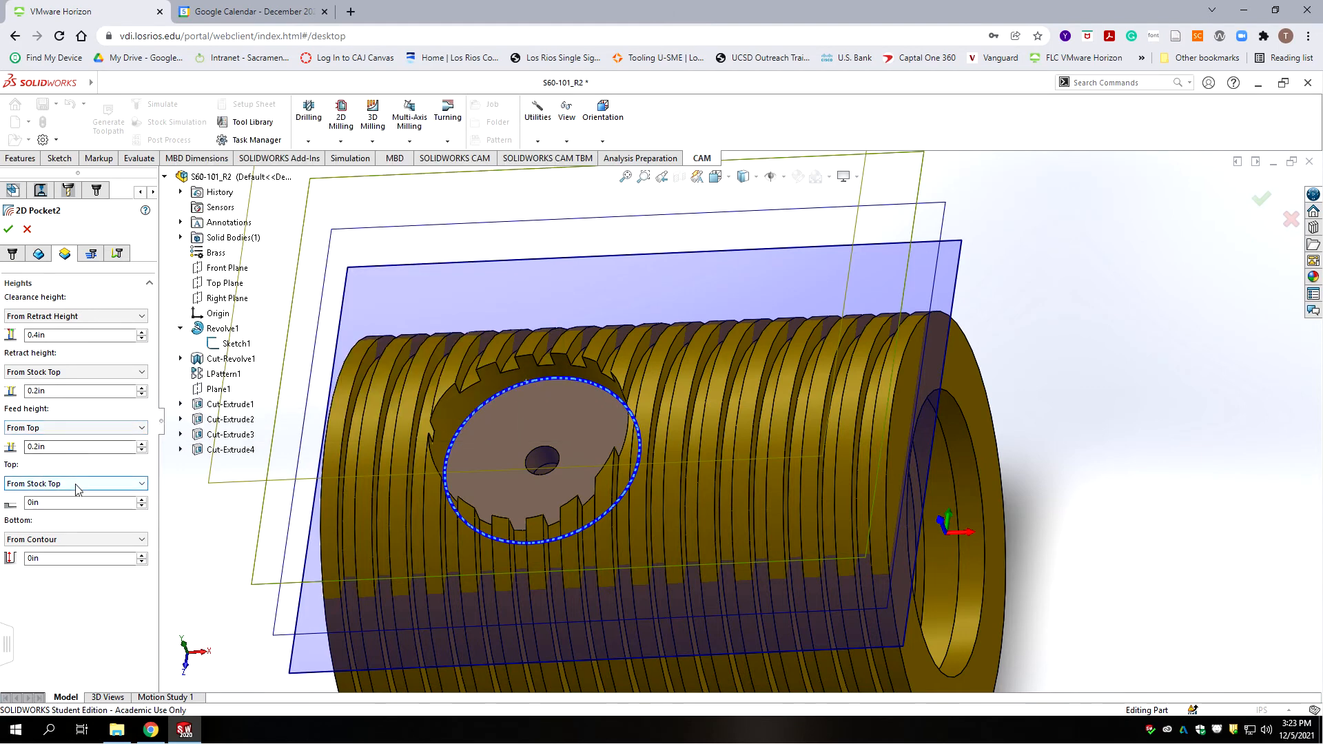
{"action": "mouse_move", "coordinate": [75, 487]}
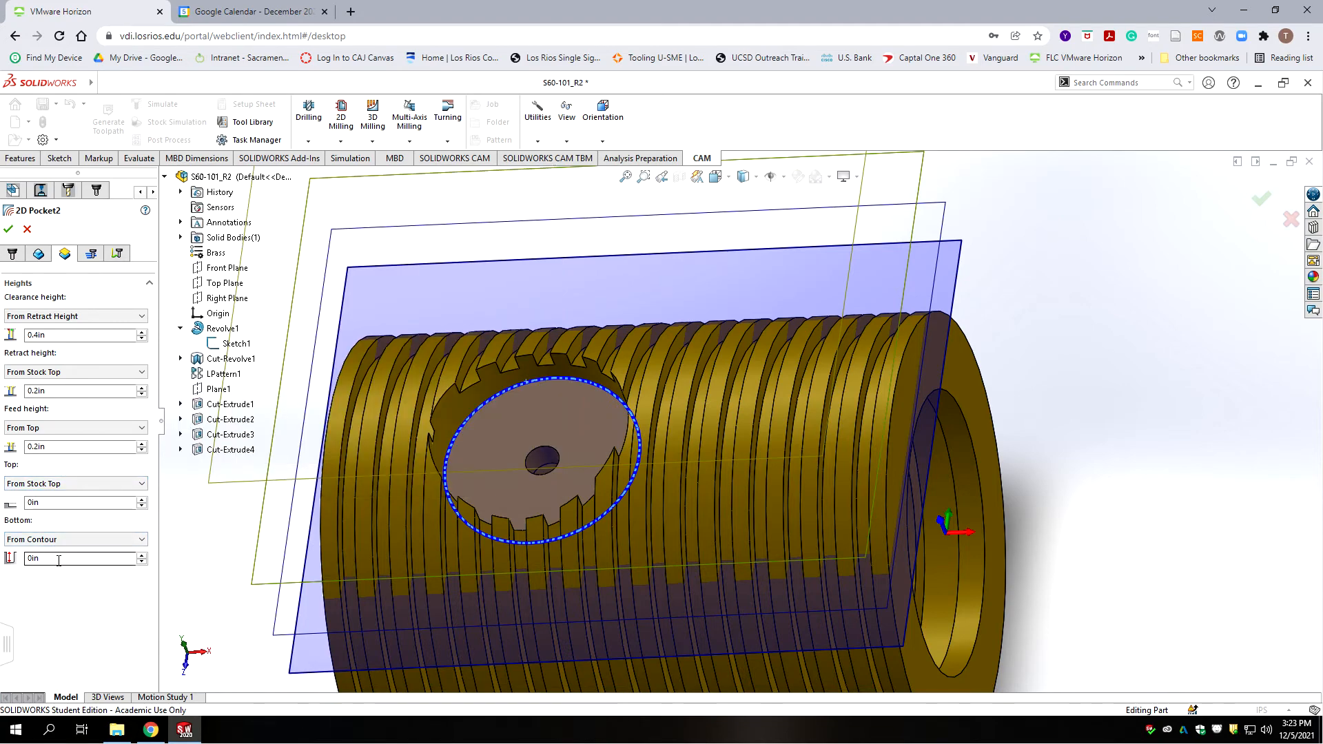
Step: Enable finishing passes, set cutter compensation to Wear and stepover to 3/16 (0.1875in)
{"action": "left_click", "coordinate": [90, 254]}
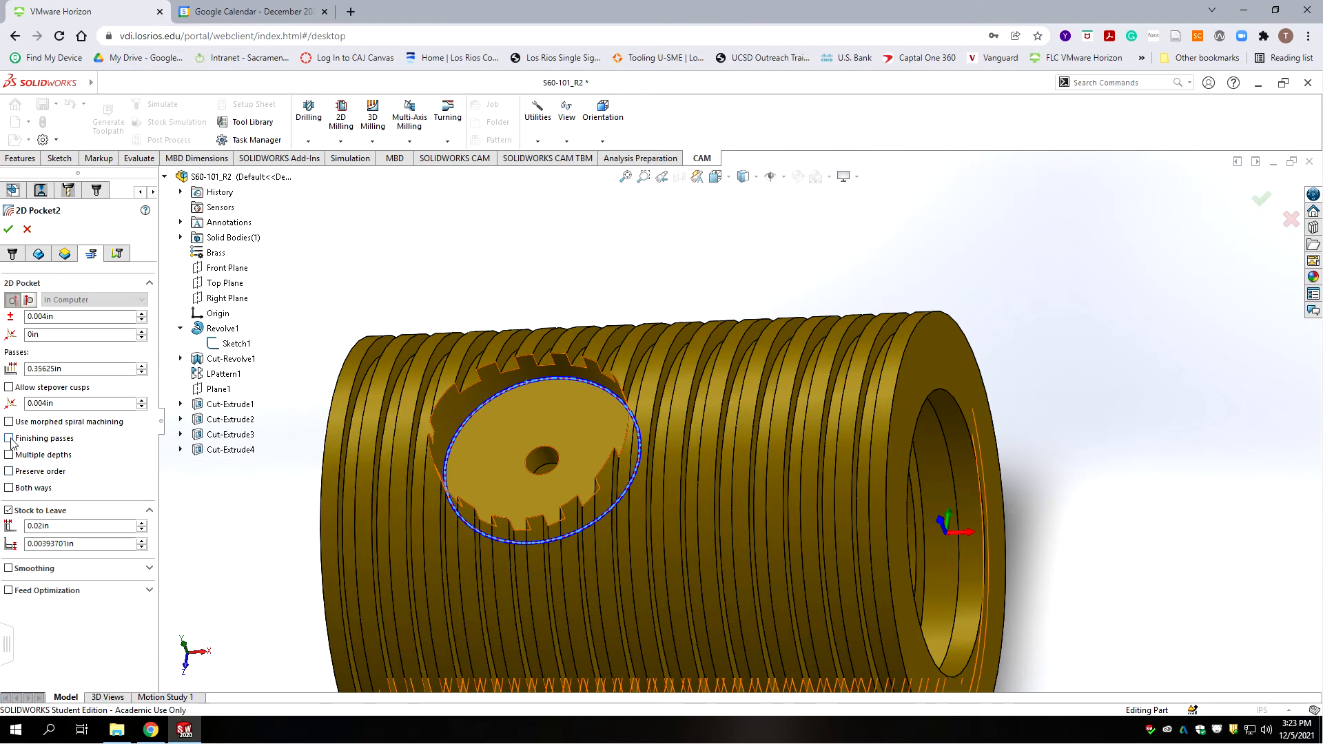
{"action": "left_click", "coordinate": [9, 438]}
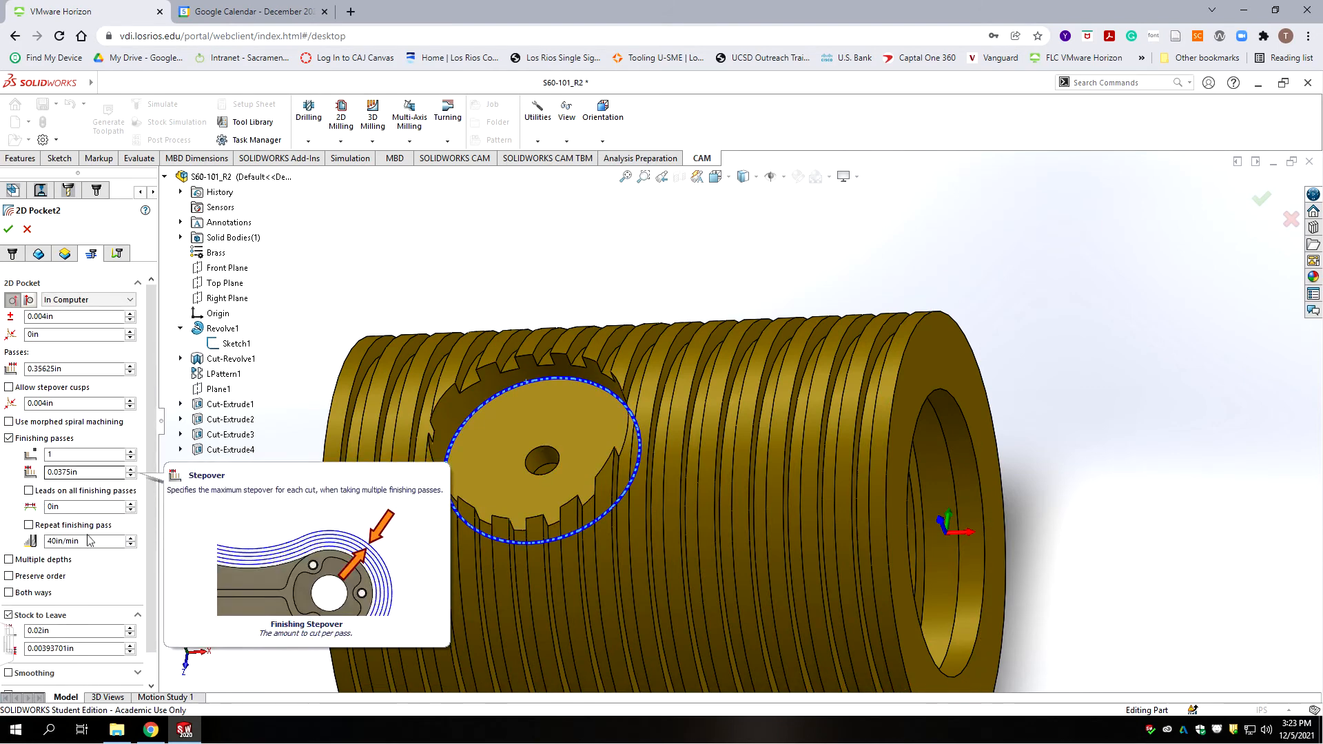
{"action": "left_click", "coordinate": [88, 301]}
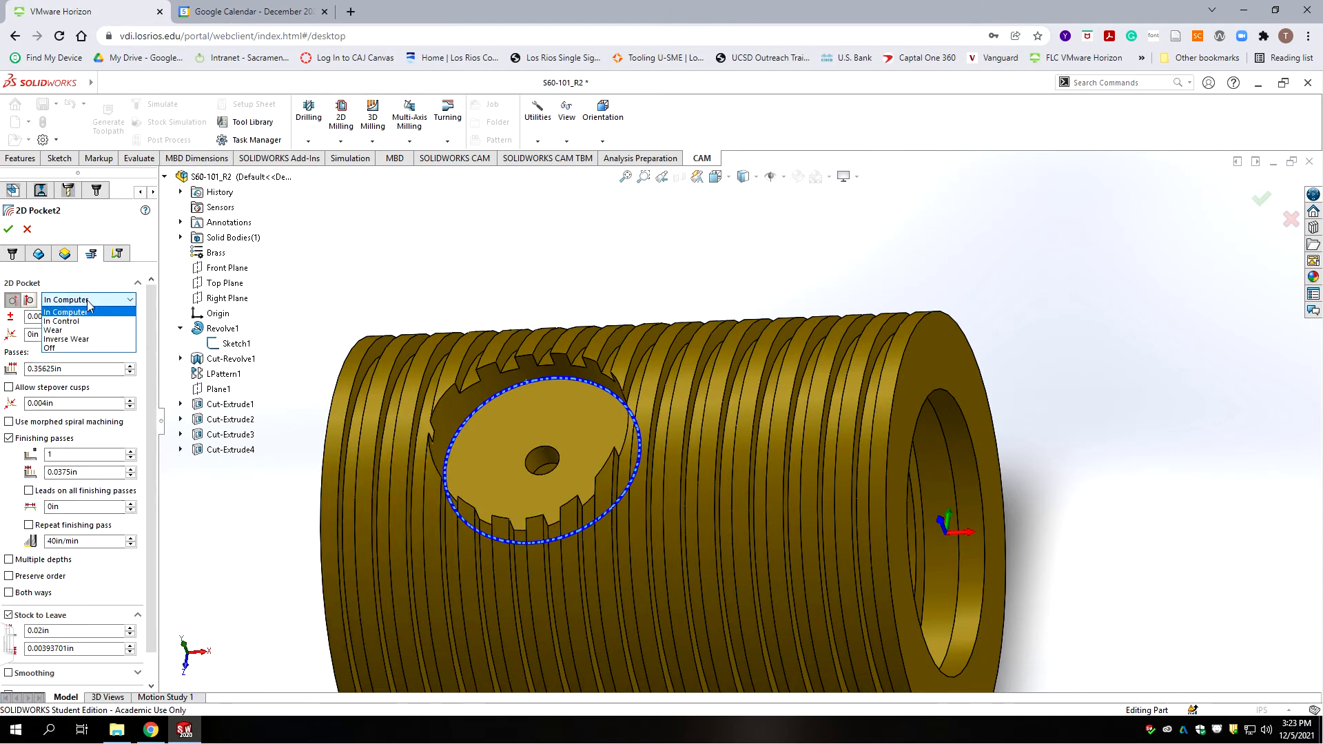
{"action": "left_click", "coordinate": [61, 330]}
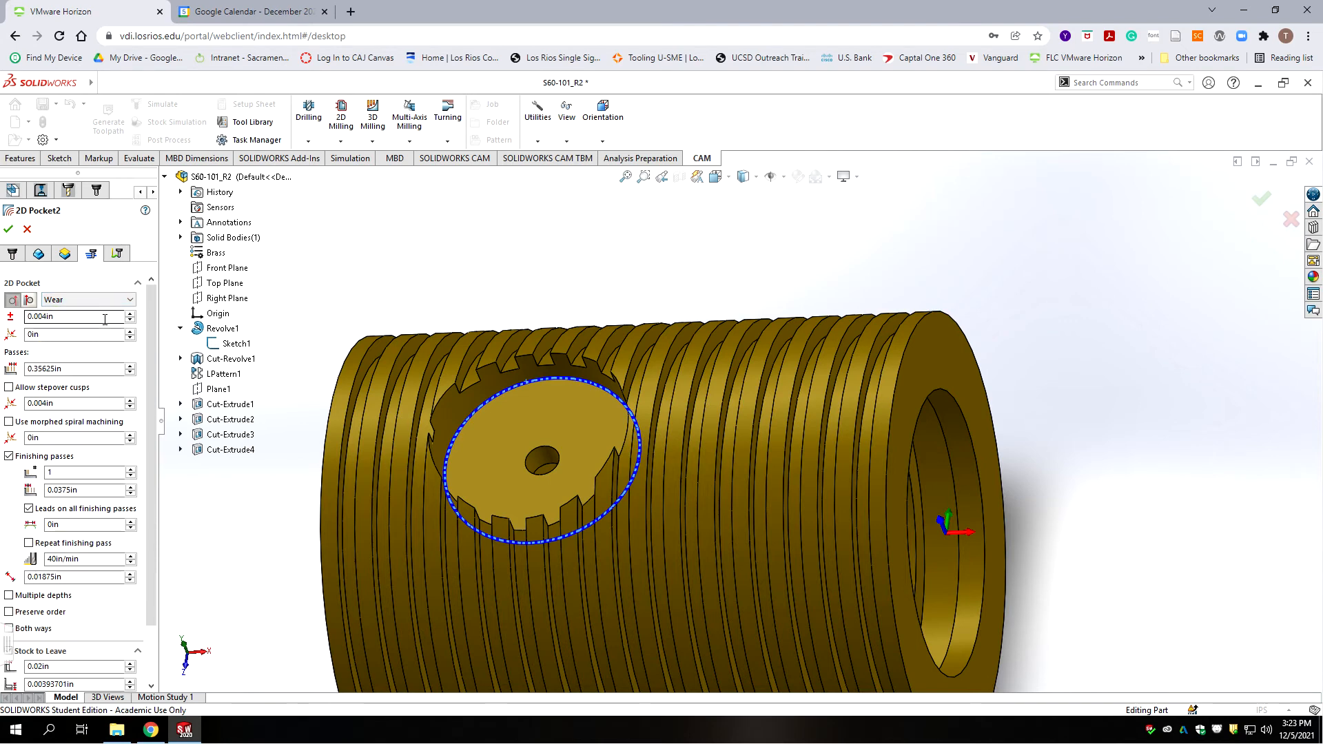
{"action": "left_click", "coordinate": [71, 369]}
{"action": "left_click_drag", "start_coordinate": [71, 367], "coordinate": [20, 358]}
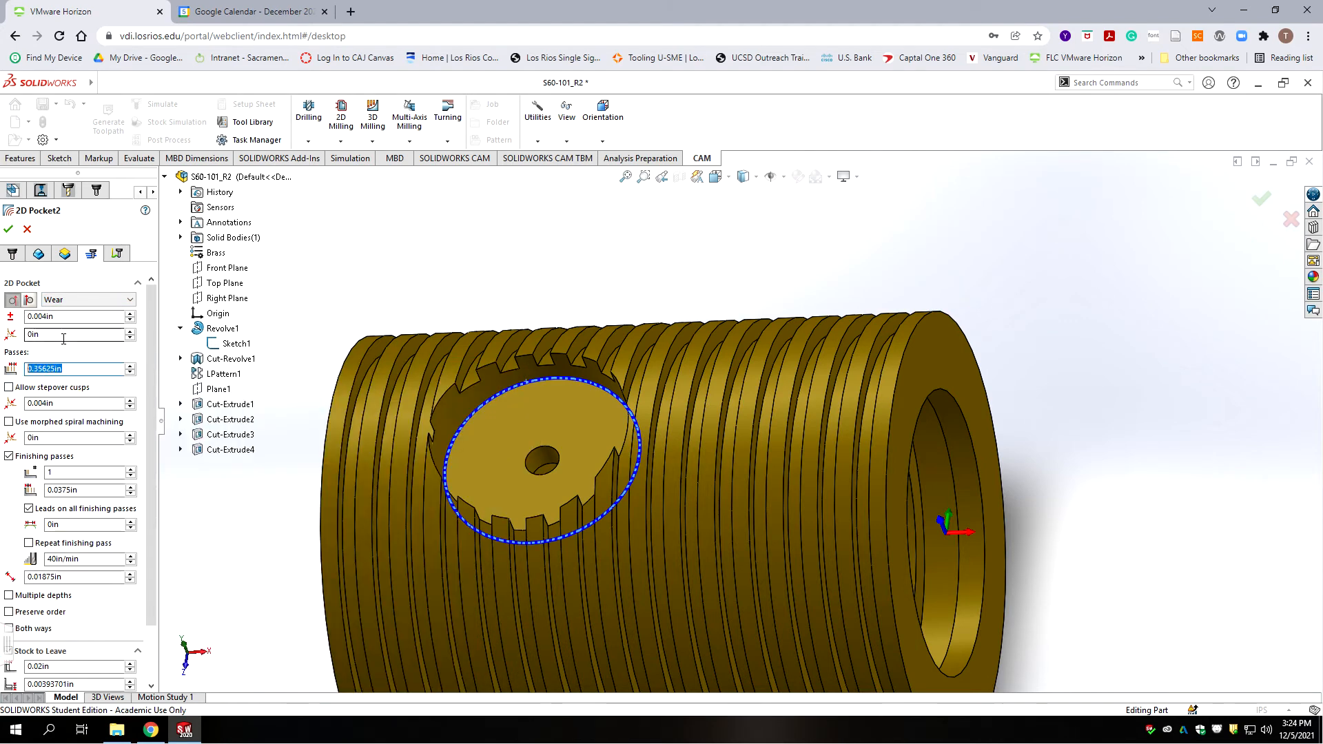
{"action": "mouse_move", "coordinate": [64, 338]}
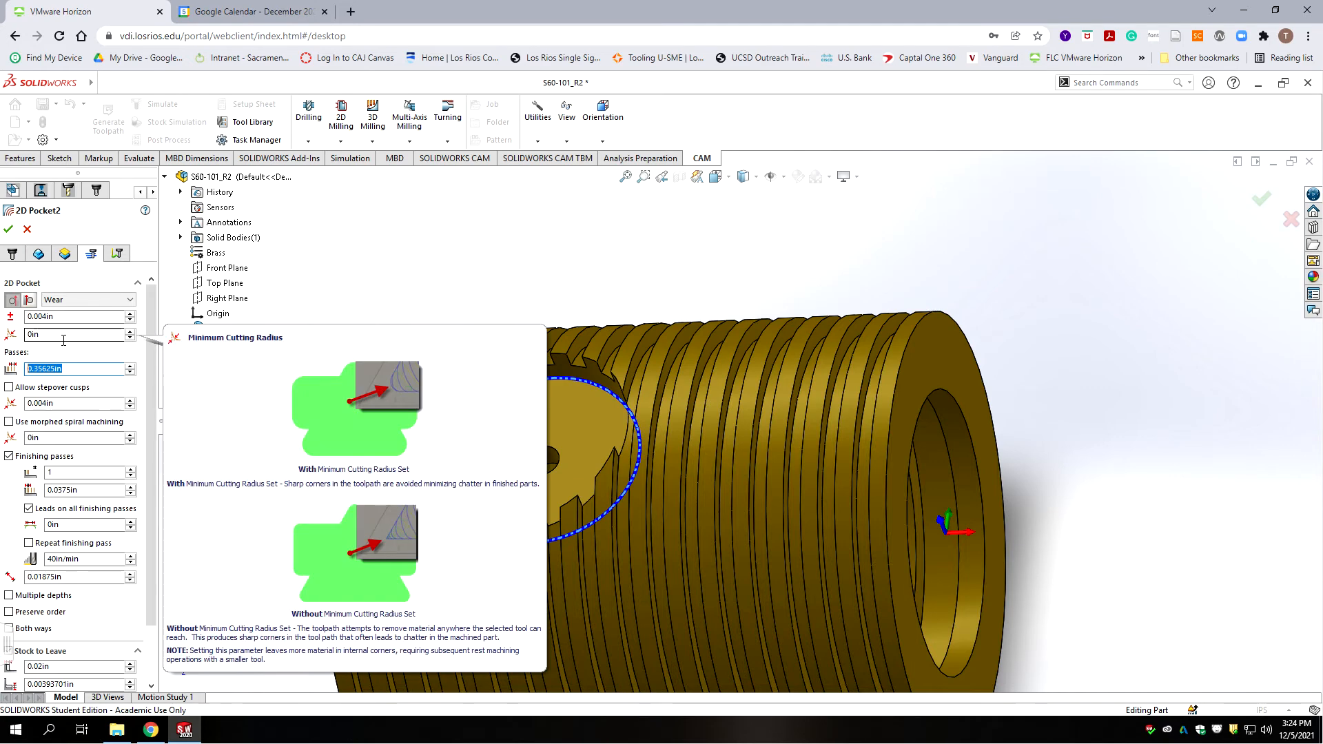
{"action": "type", "text": "3"}
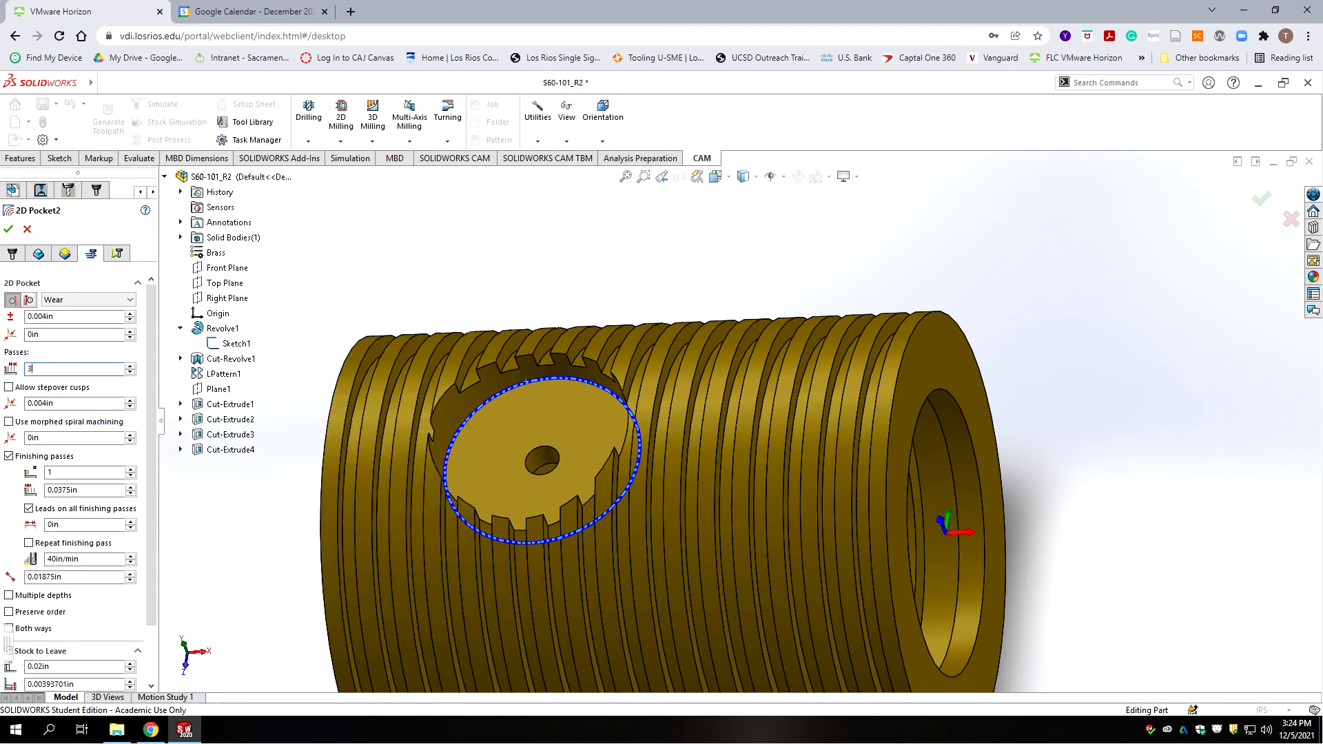
{"action": "type", "text": "/16"}
{"action": "left_click", "coordinate": [71, 334]}
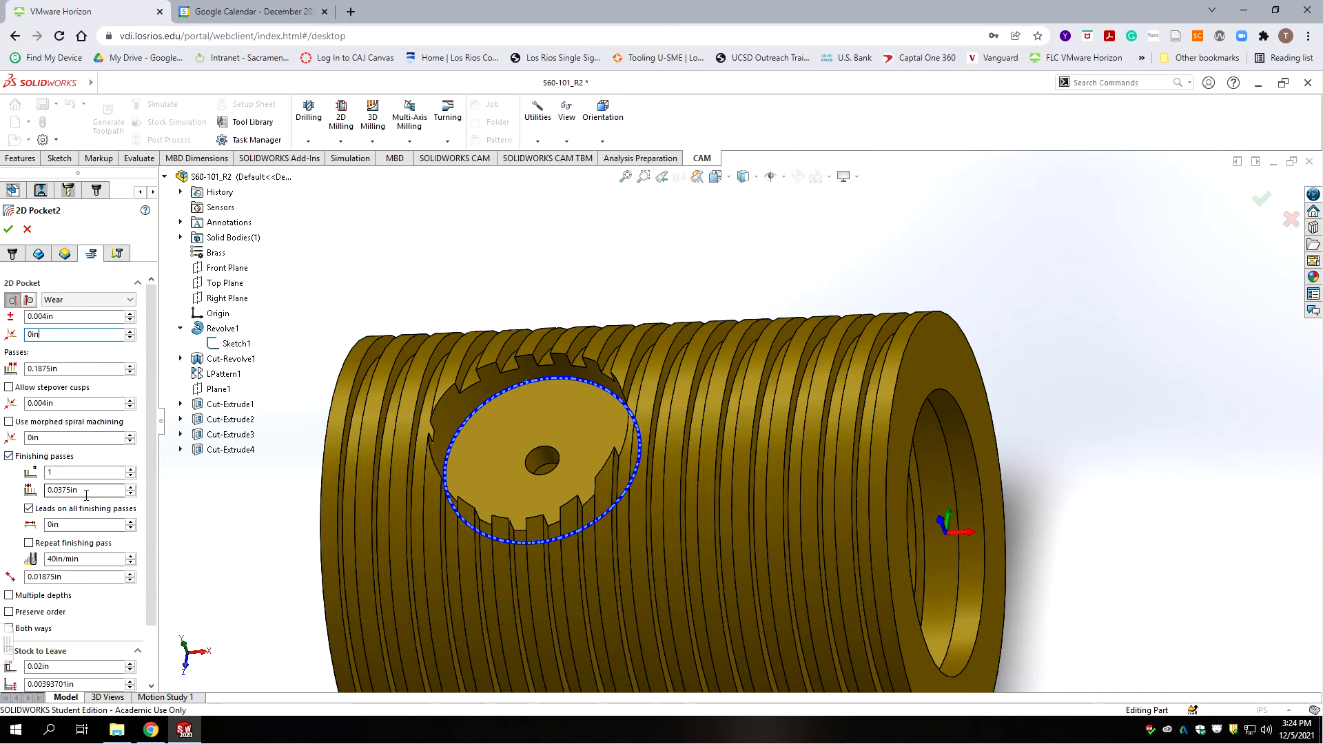
Step: Set the finishing stepover to 0.03in and the finishing pass feedrate to 2
{"action": "left_click_drag", "start_coordinate": [85, 492], "coordinate": [61, 492]}
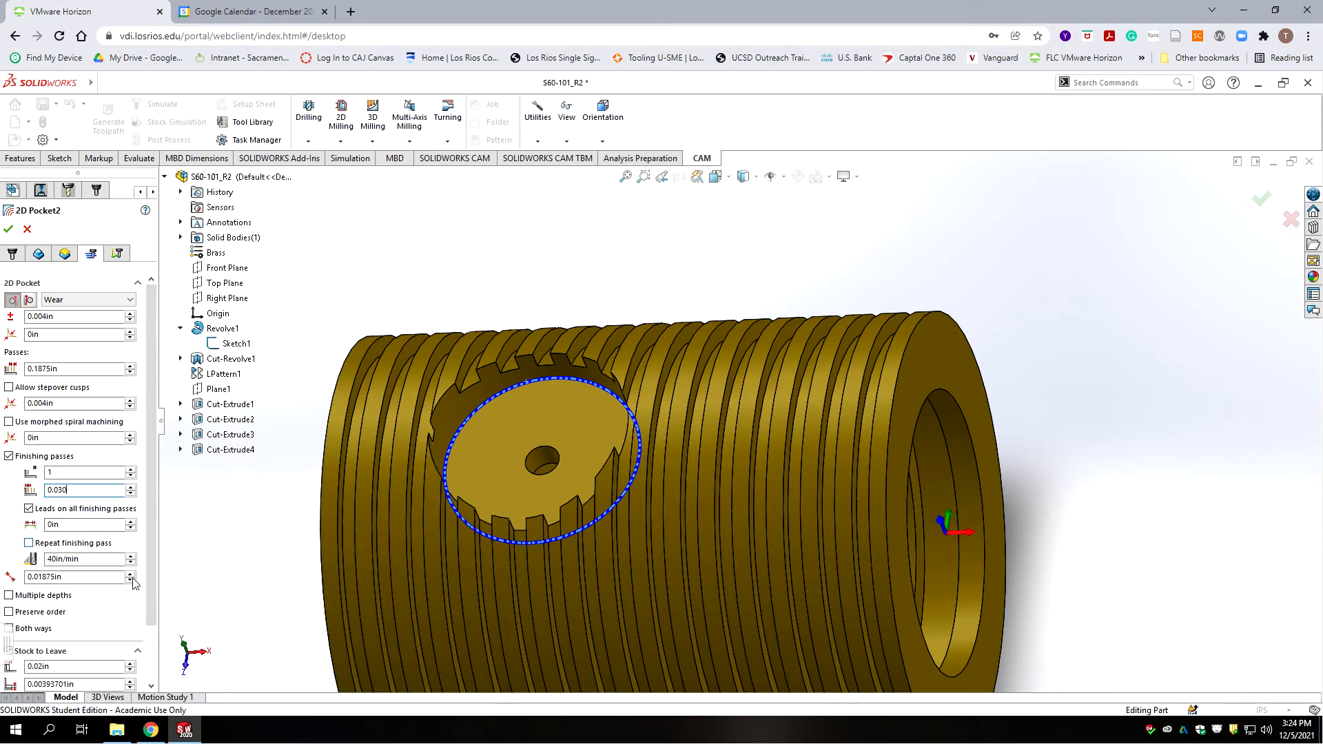
{"action": "left_click", "coordinate": [86, 557]}
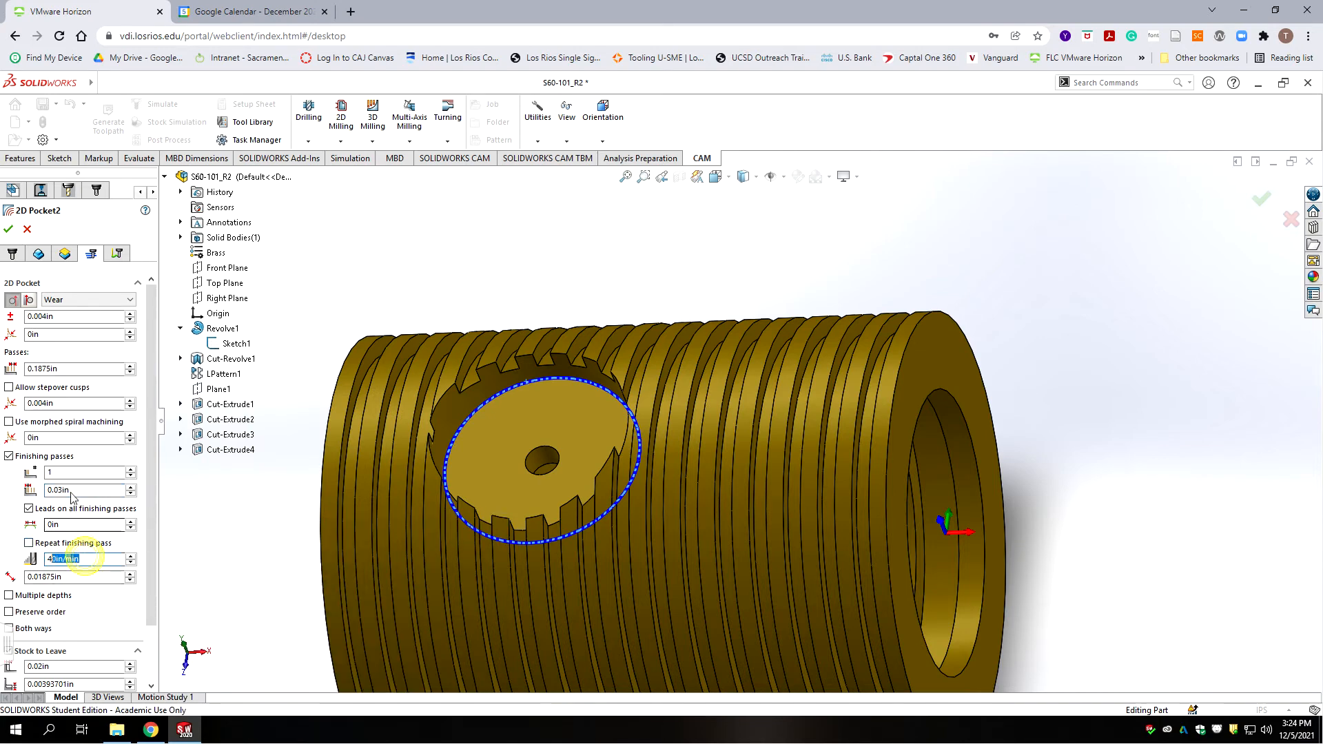
{"action": "double_click", "coordinate": [62, 559]}
{"action": "type", "text": "20"}
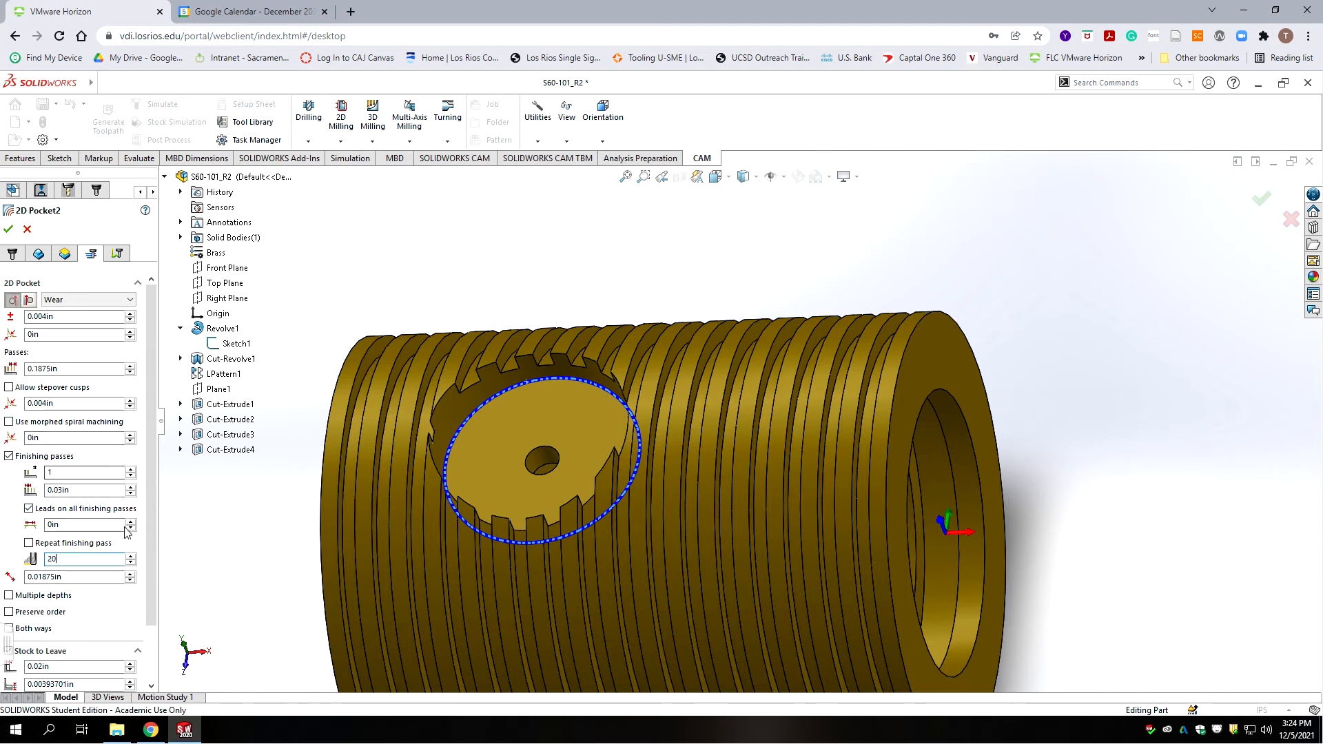
{"action": "left_click_drag", "start_coordinate": [153, 460], "coordinate": [150, 517]}
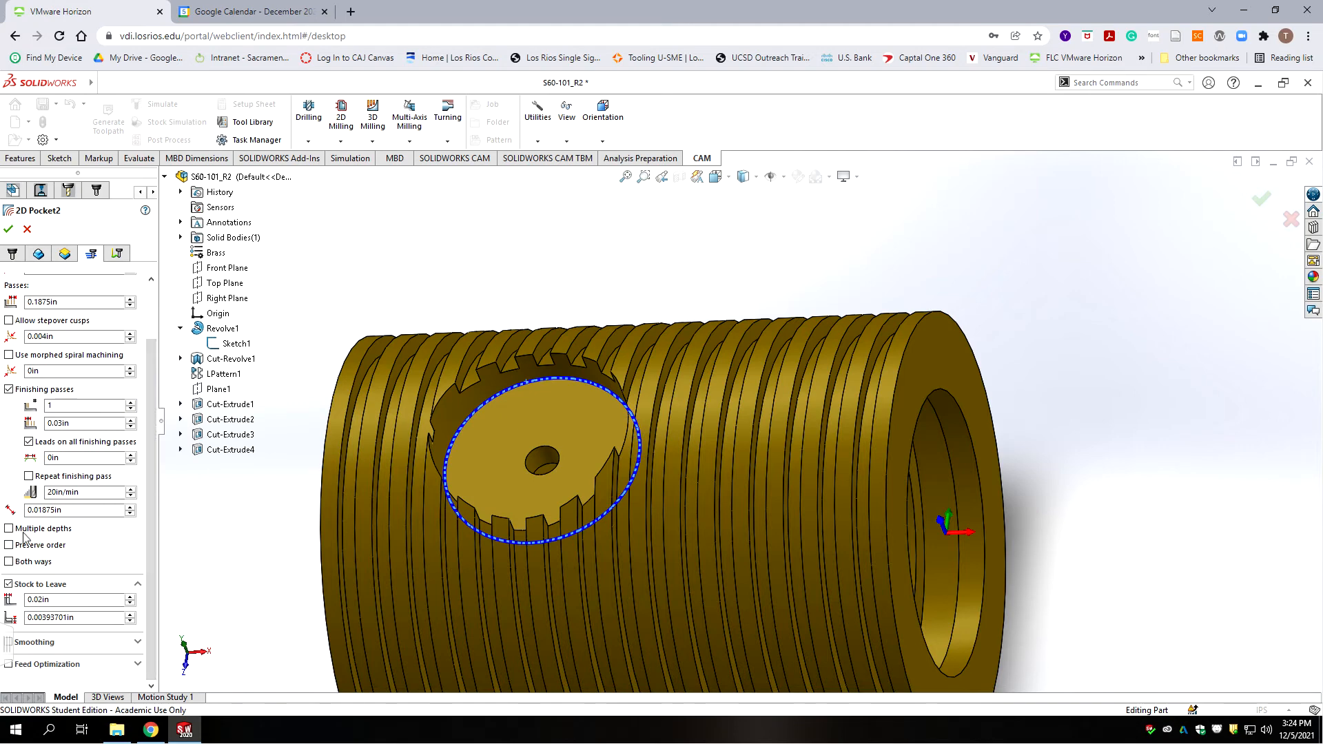
Step: Enable multiple depths with 0.005in stepdown, final-depth-only finishing, even stepdowns and no leave stock
{"action": "left_click", "coordinate": [9, 529]}
{"action": "left_click_drag", "start_coordinate": [152, 458], "coordinate": [157, 555]}
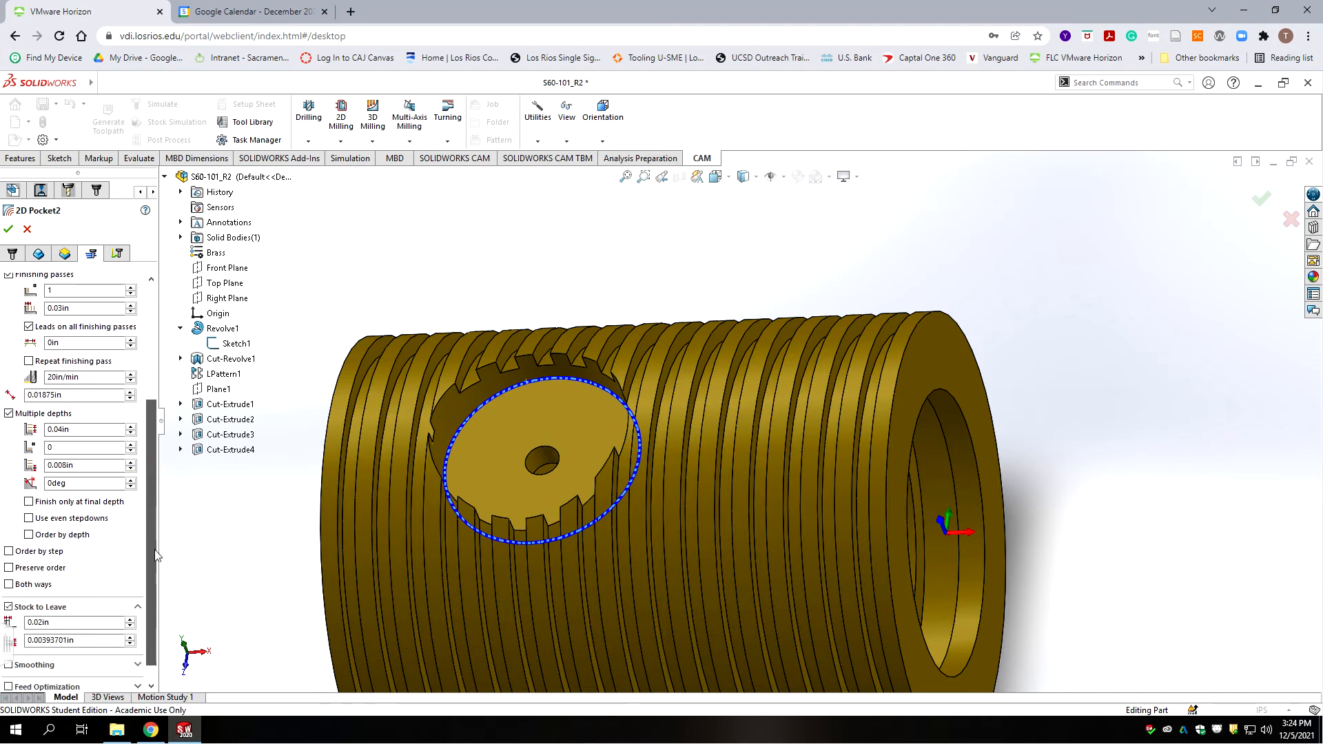
{"action": "double_click", "coordinate": [76, 447]}
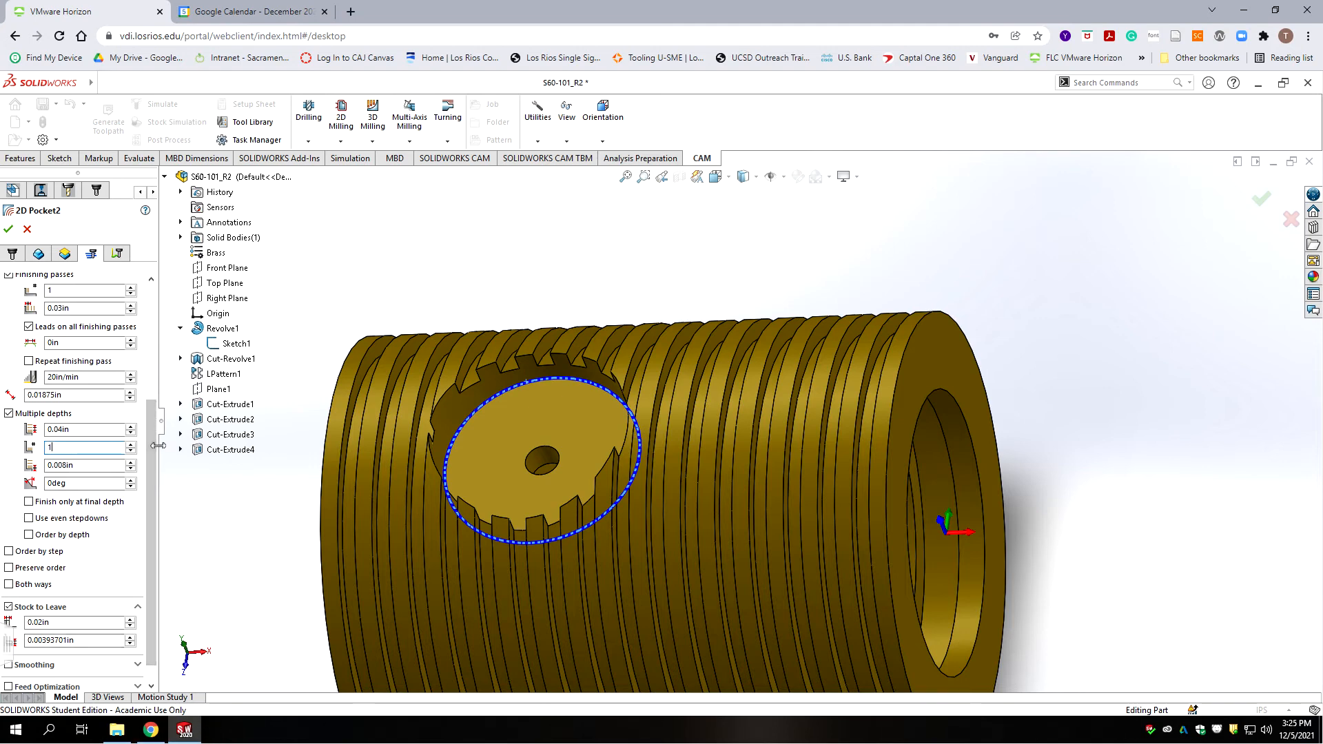
{"action": "scroll", "coordinate": [148, 441], "scroll_direction": "down", "scroll_amount": 1}
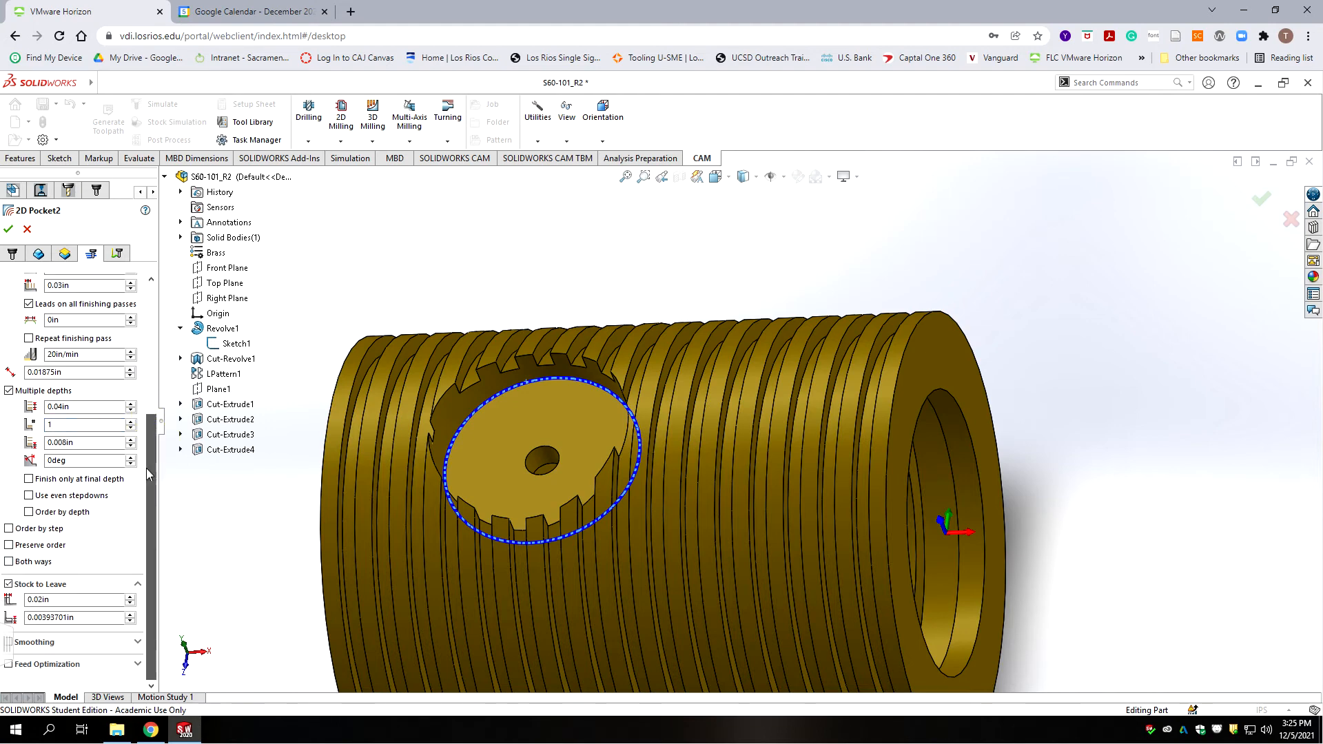
{"action": "left_click", "coordinate": [79, 443]}
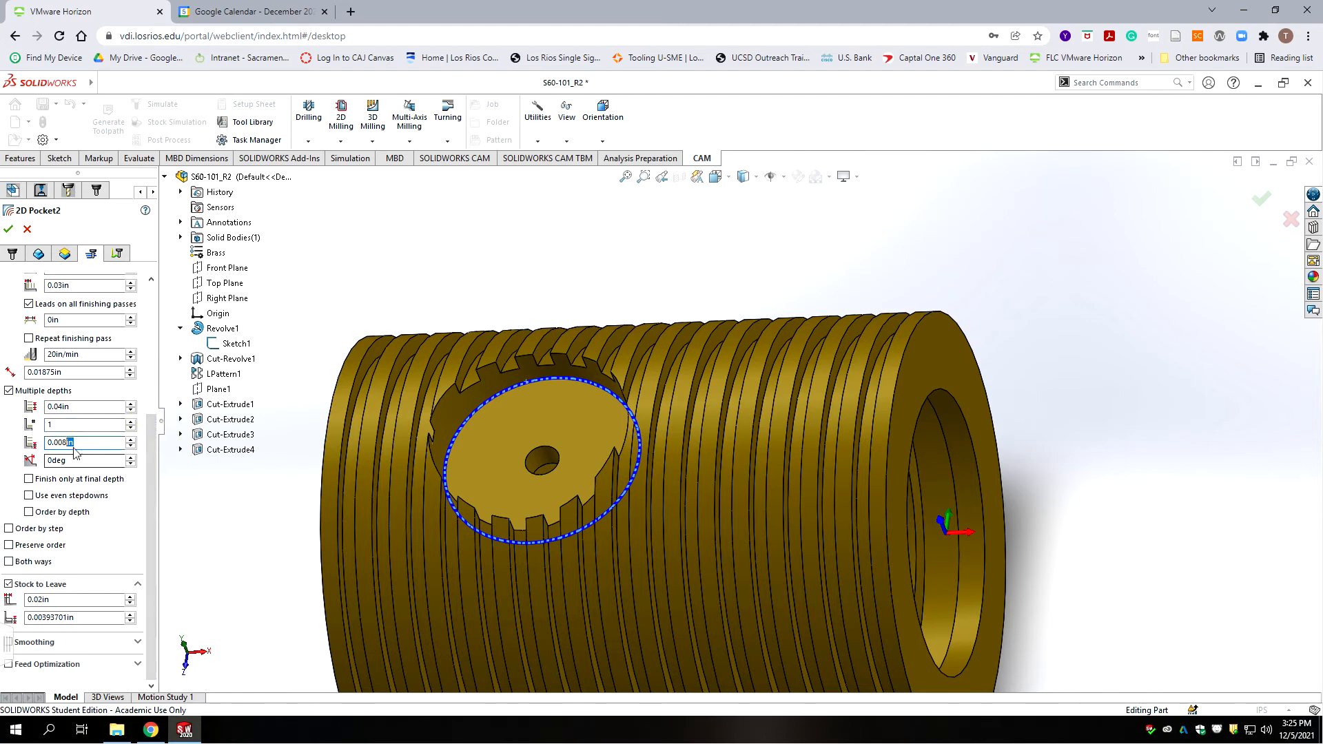
{"action": "key", "text": "ctrl+a"}
{"action": "type", "text": ".005"}
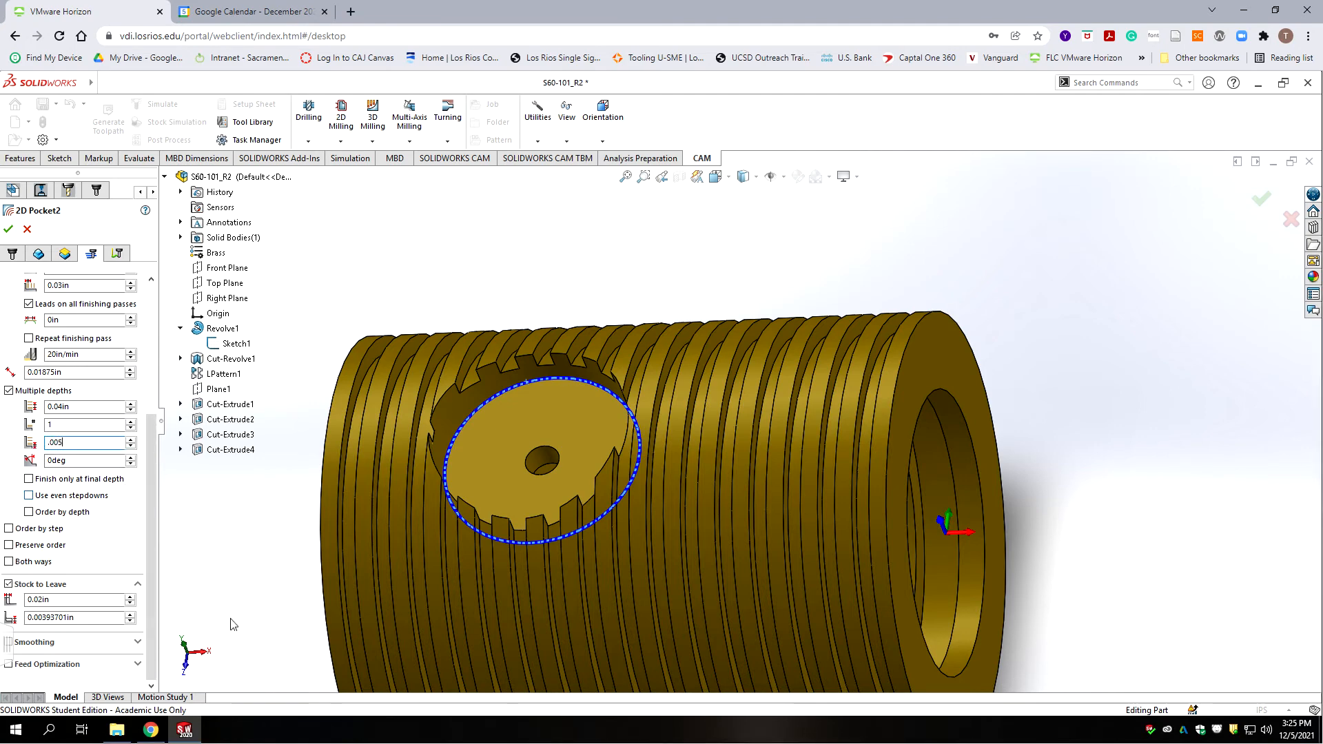
{"action": "left_click", "coordinate": [103, 530]}
{"action": "left_click", "coordinate": [29, 479]}
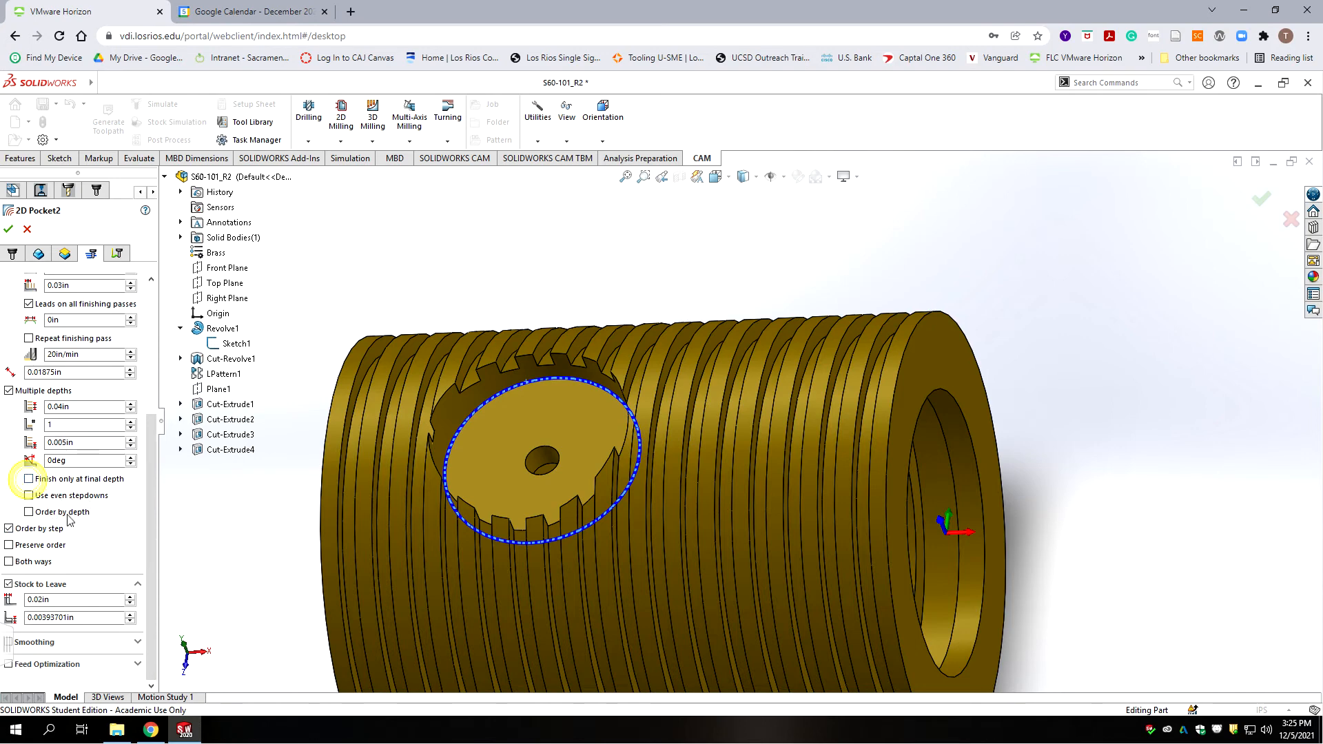
{"action": "left_click", "coordinate": [29, 496]}
{"action": "left_click", "coordinate": [9, 585]}
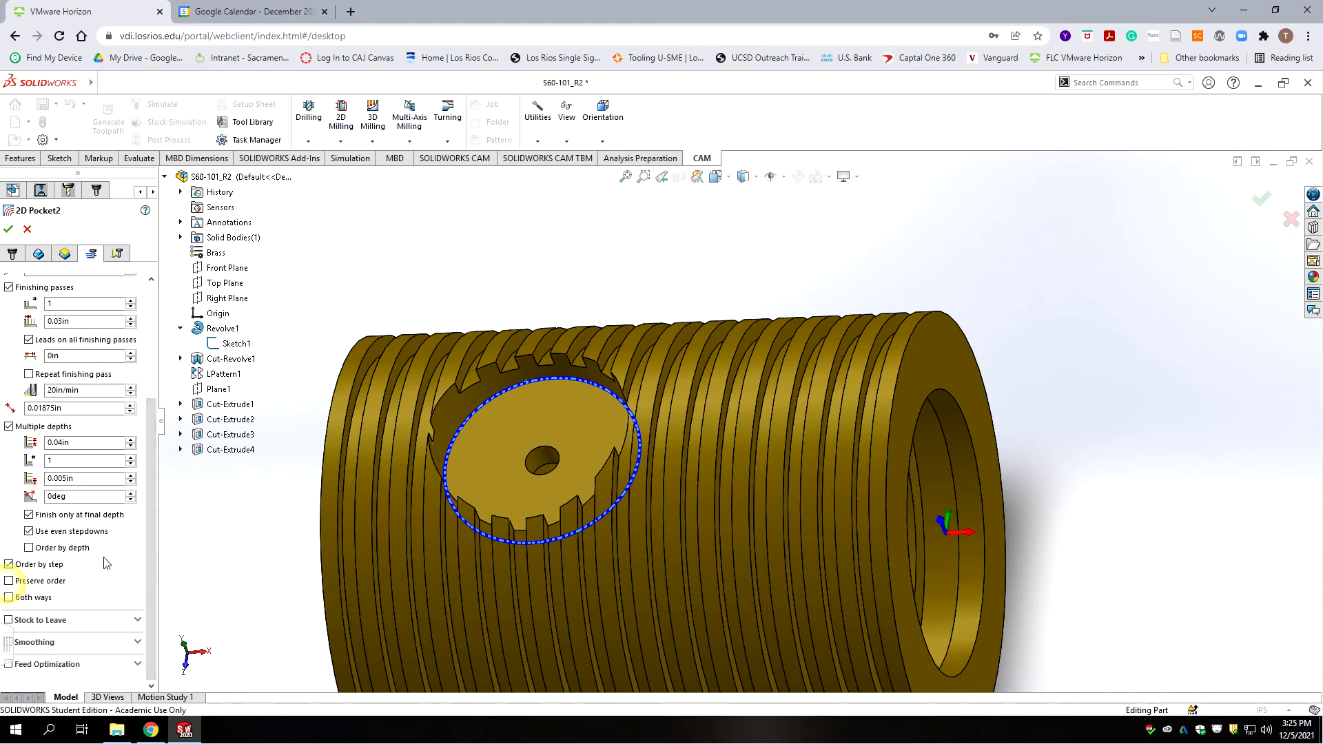
Step: Enable smoothing and replace the 0.04in depth step with 0.06in
{"action": "left_click", "coordinate": [8, 643]}
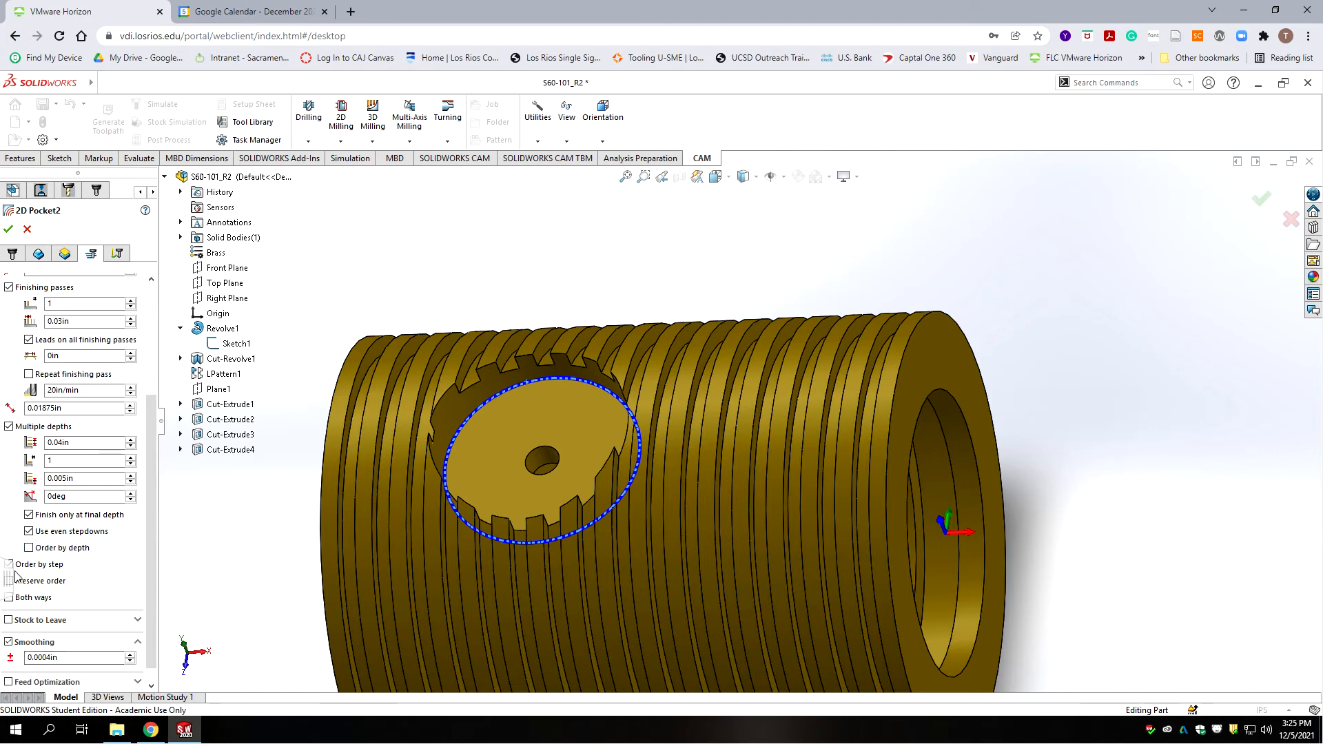
{"action": "double_click", "coordinate": [72, 425]}
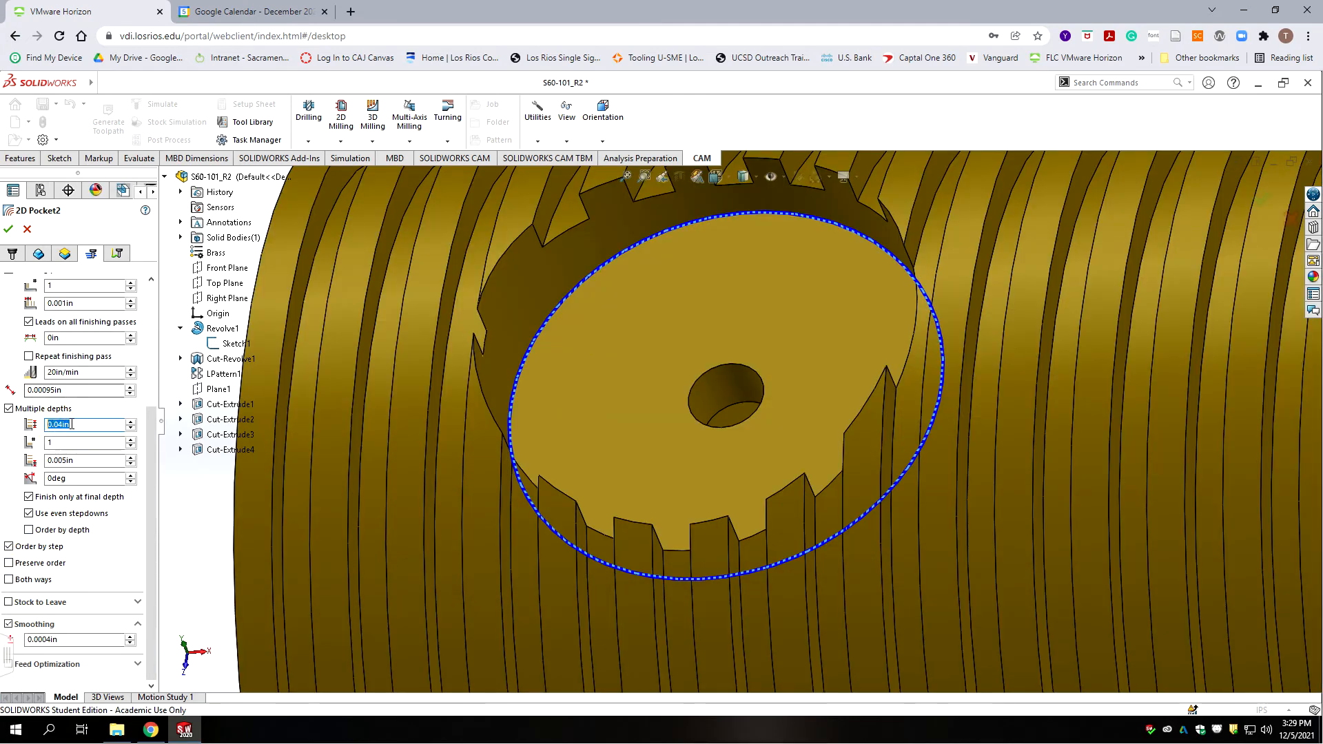
{"action": "type", "text": "0.06"}
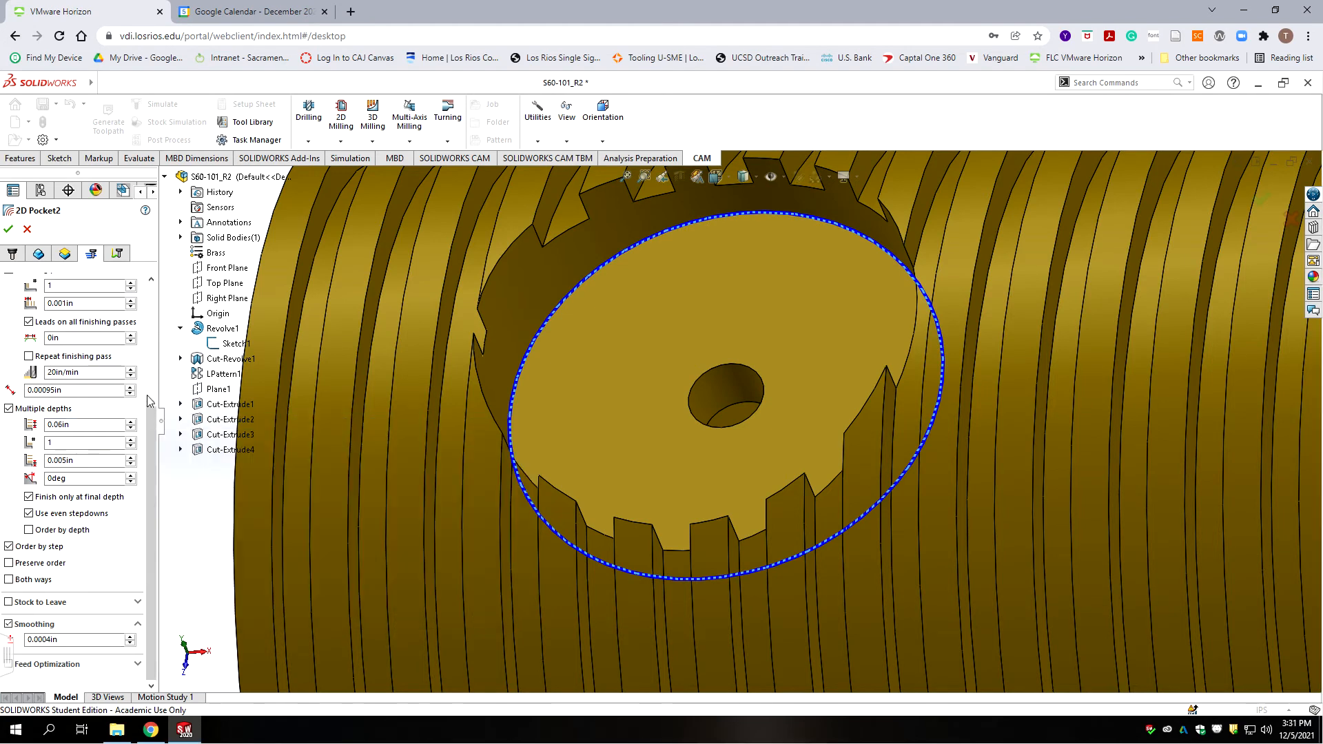
Step: Review the Links lead-in and ramp settings, then accept 2D Pocket2 into OP3 Mill
{"action": "left_click", "coordinate": [118, 253]}
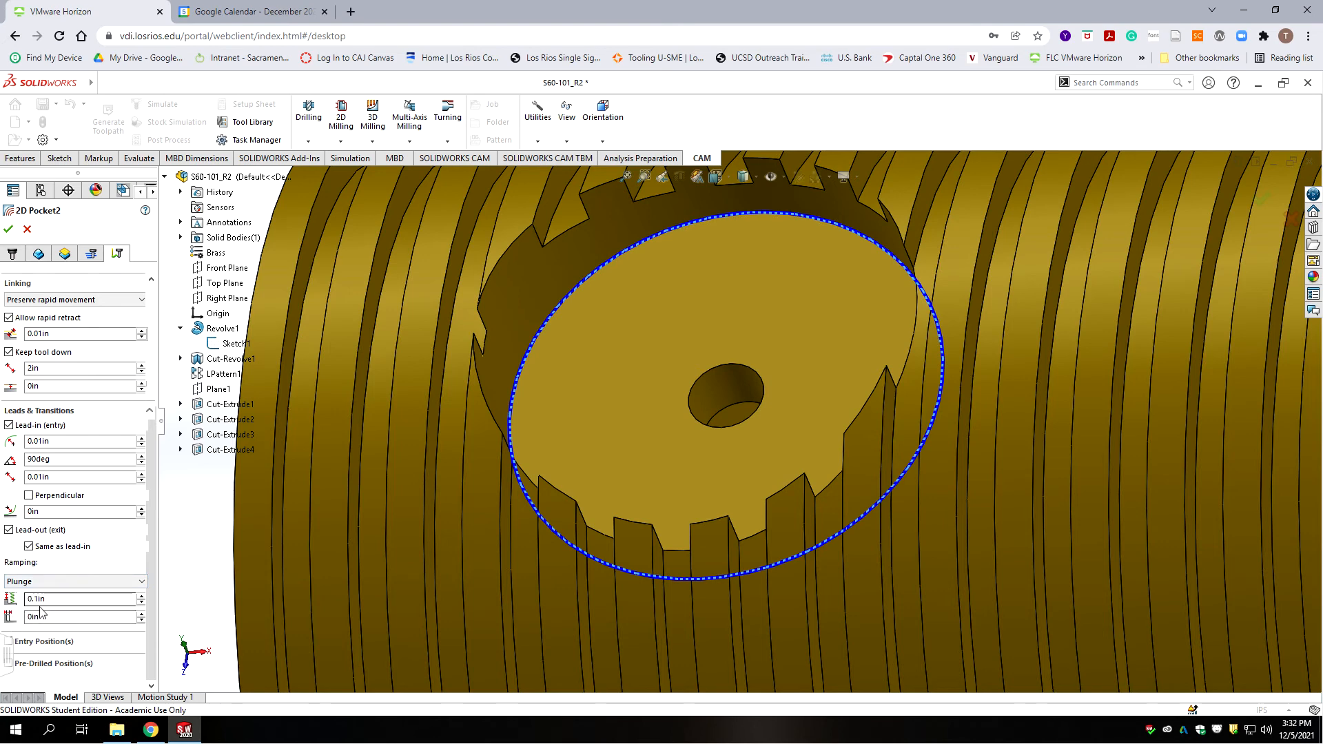
{"action": "mouse_move", "coordinate": [49, 600]}
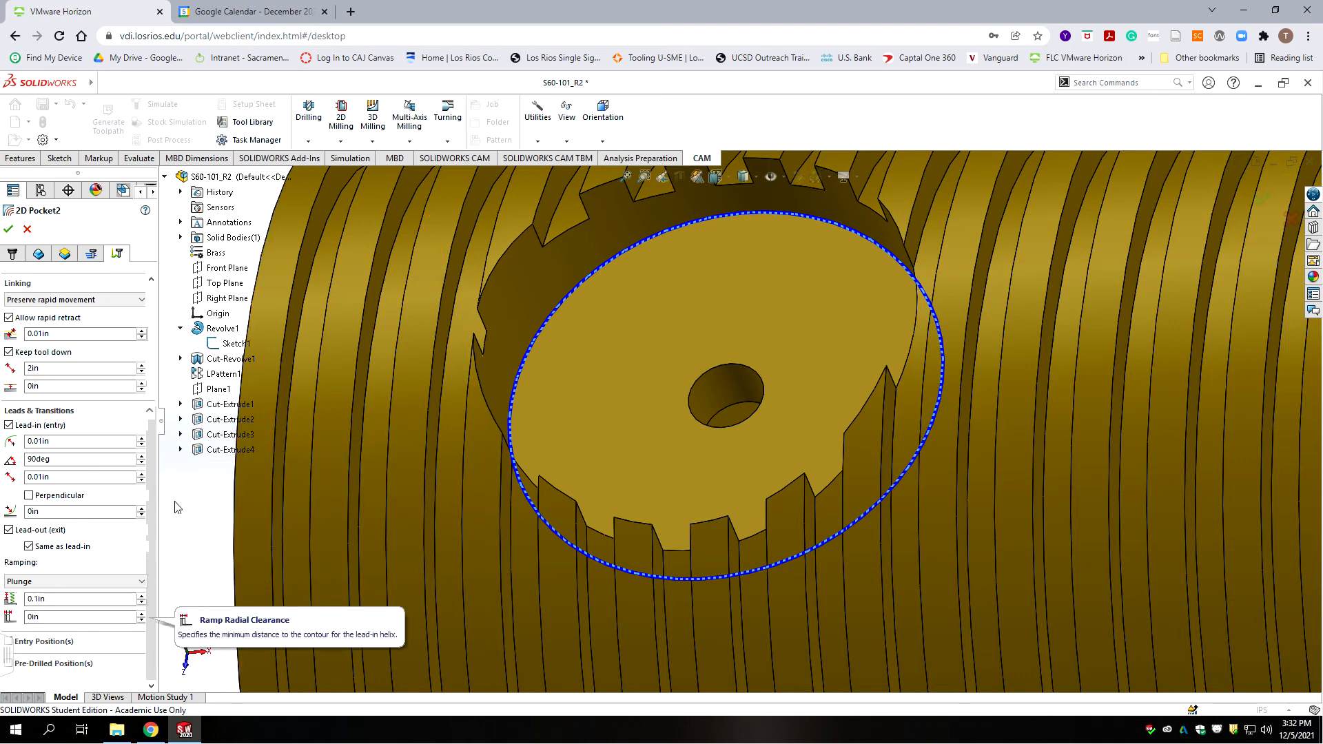
{"action": "left_click_drag", "start_coordinate": [149, 462], "coordinate": [152, 341]}
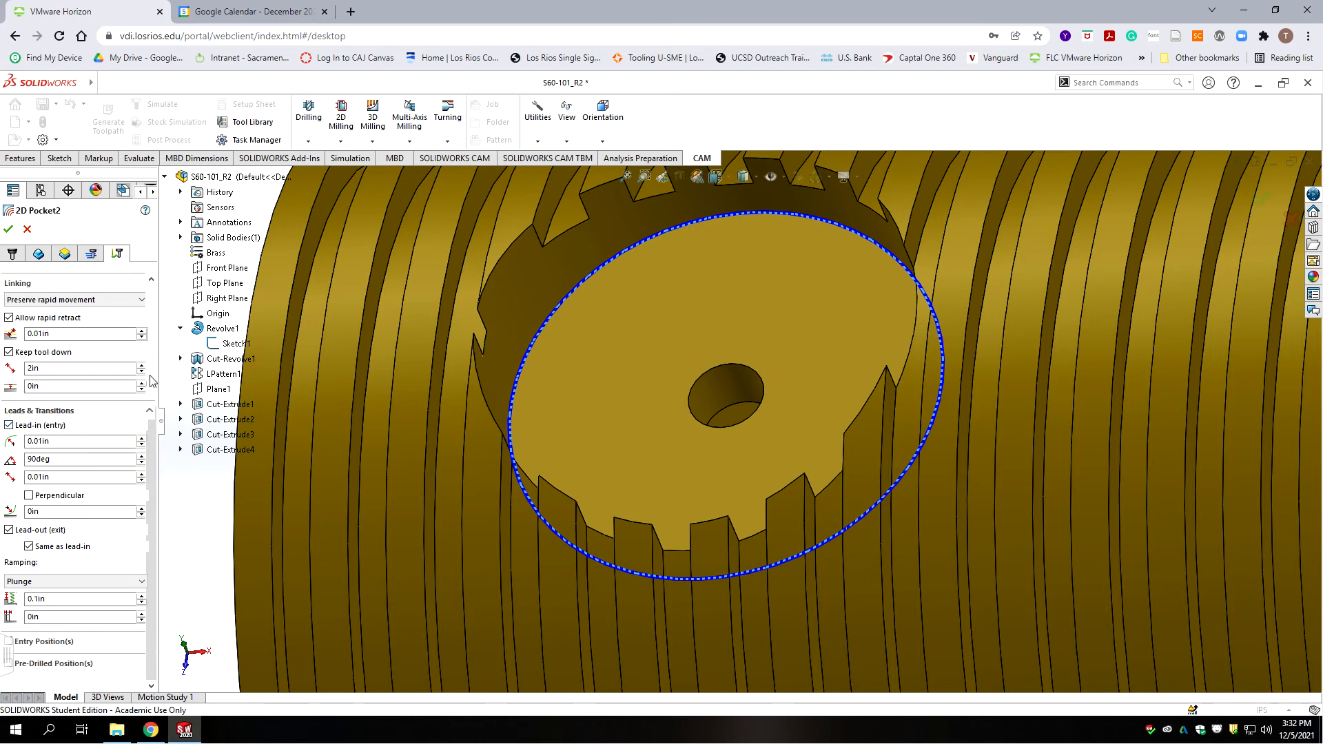
{"action": "left_click", "coordinate": [8, 229]}
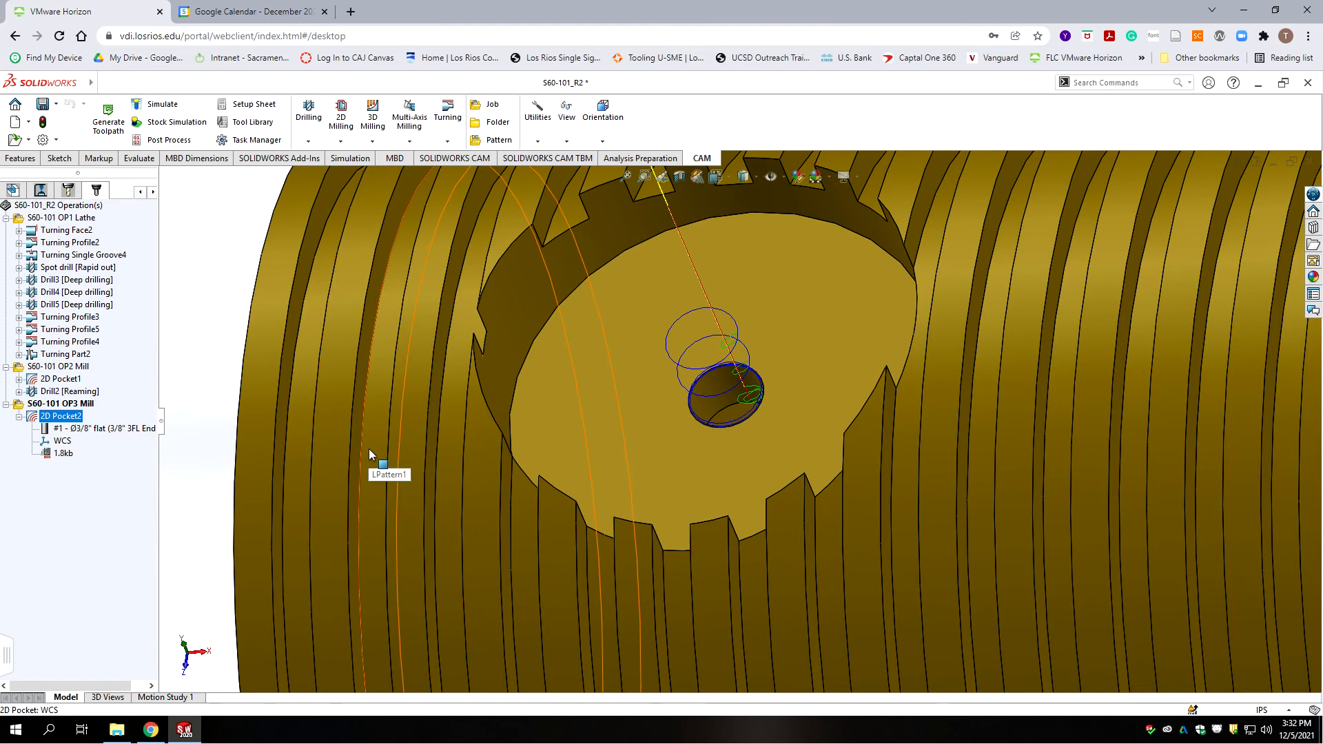
Step: Collapse 2D Pocket2 and create a new Drill operation
{"action": "left_click", "coordinate": [19, 416]}
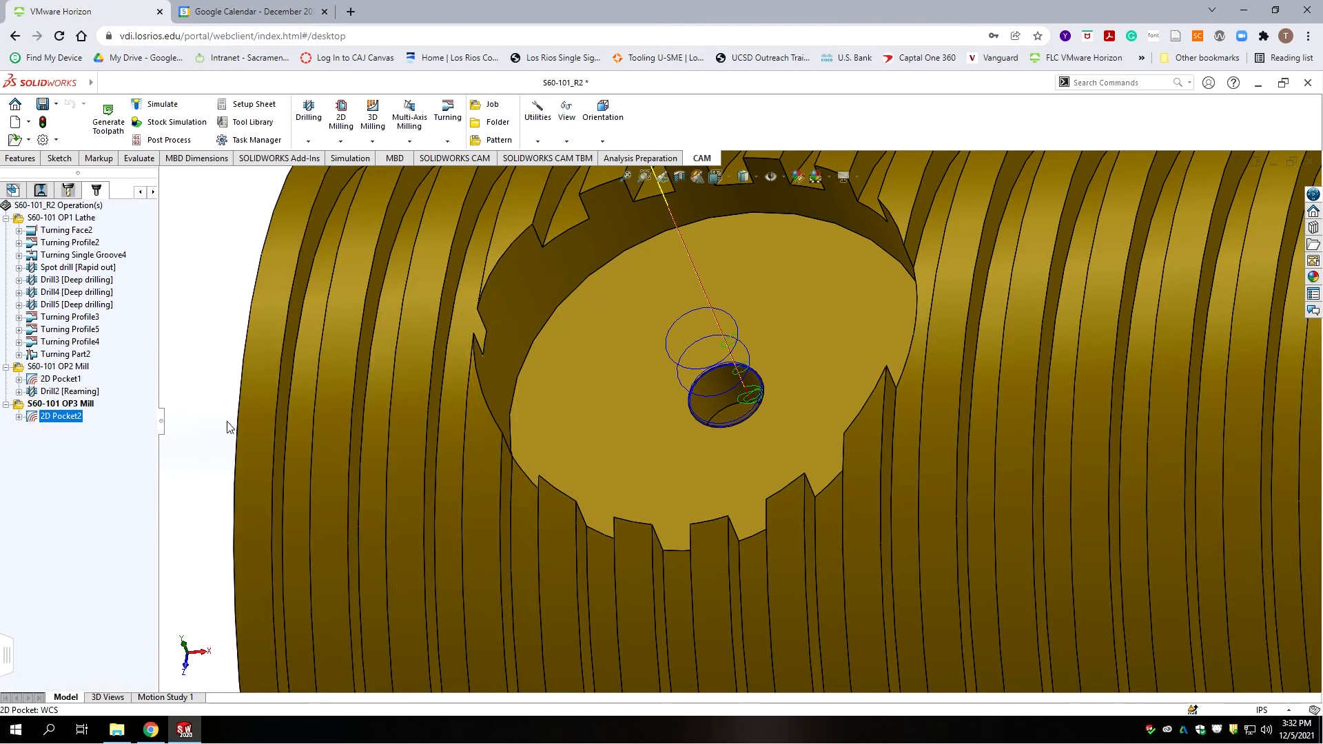
{"action": "left_click", "coordinate": [308, 114]}
{"action": "left_click", "coordinate": [322, 176]}
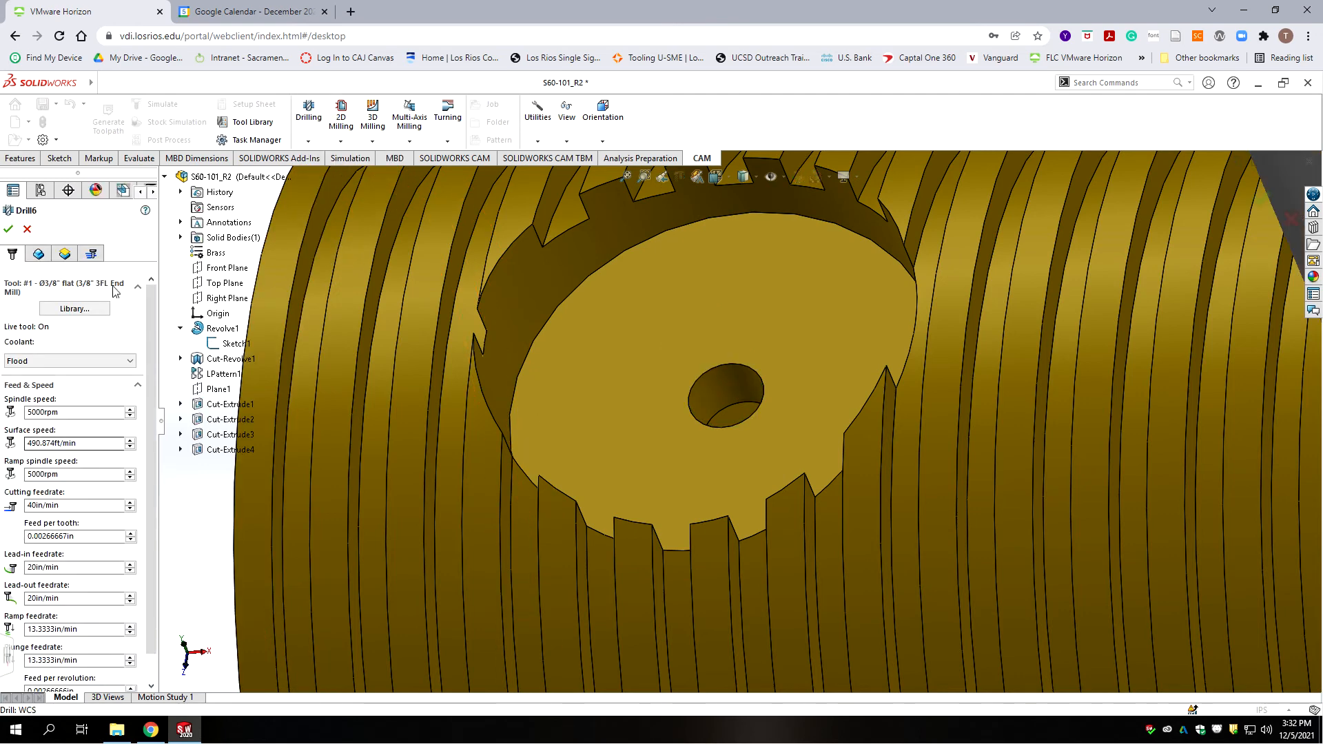
Step: Assign tool #15, the Ø0.079" drill from the S60-Mill-Tools library, to Drill6
{"action": "left_click", "coordinate": [75, 309]}
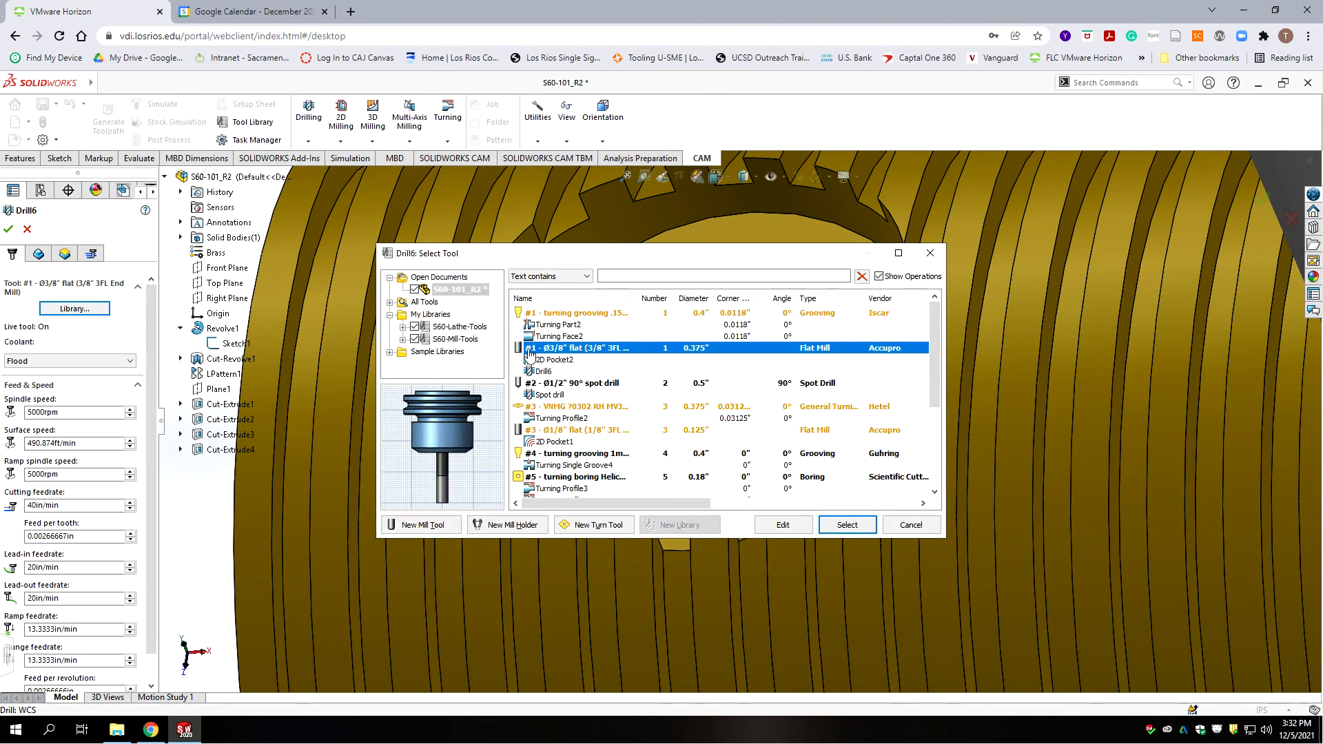
{"action": "left_click", "coordinate": [454, 339]}
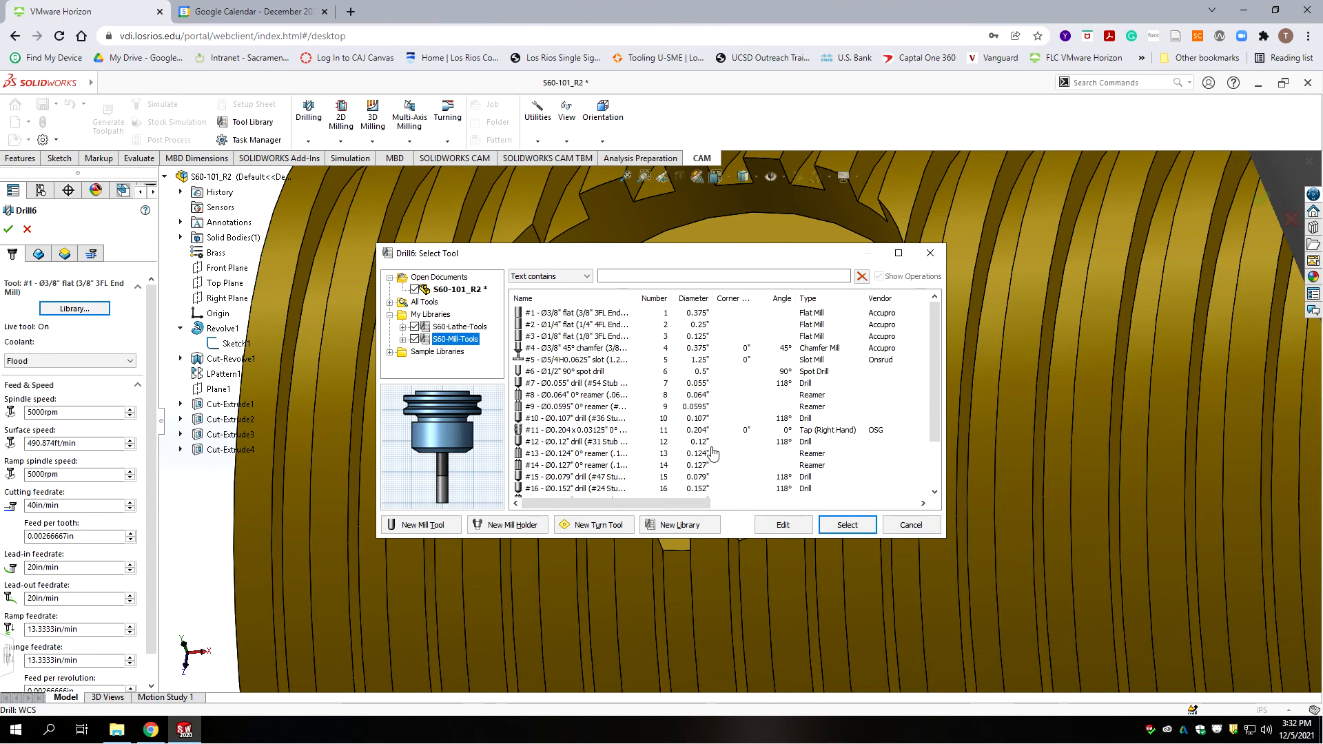
{"action": "scroll", "coordinate": [713, 453], "scroll_direction": "down", "scroll_amount": 2}
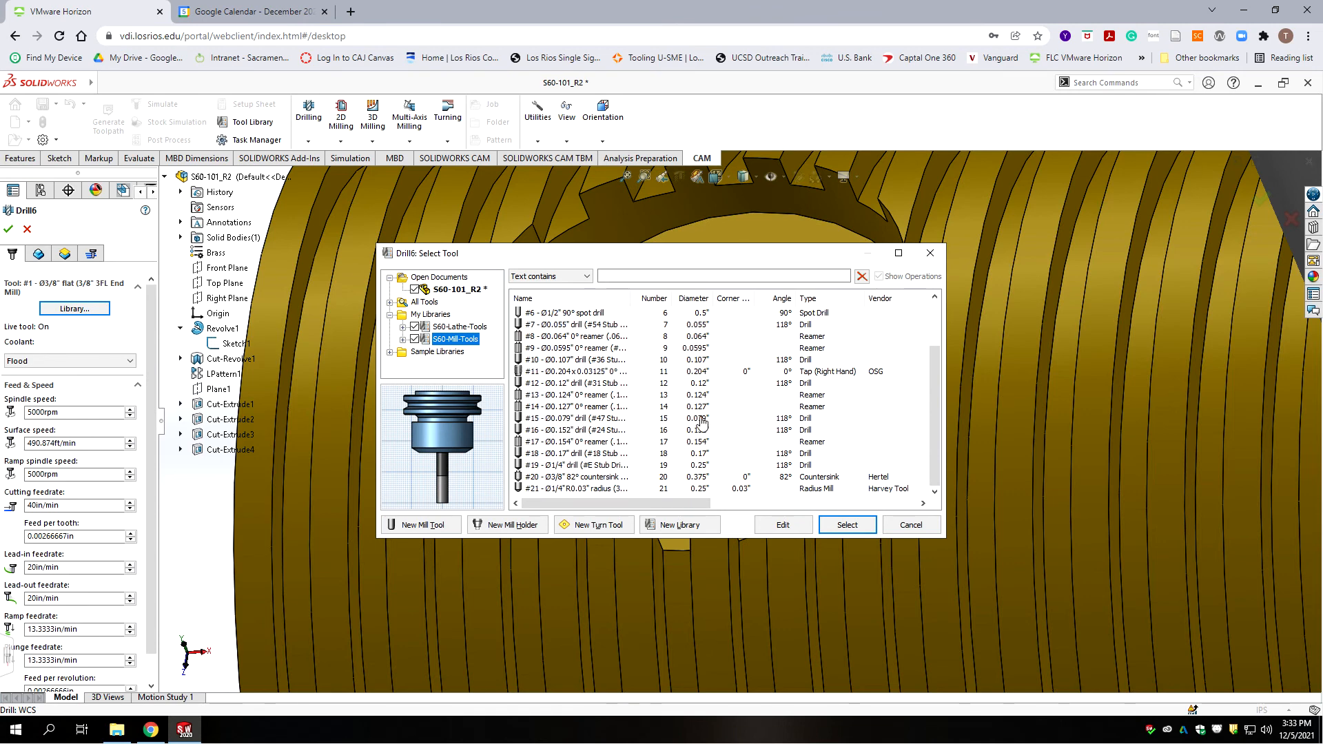
{"action": "left_click", "coordinate": [587, 420]}
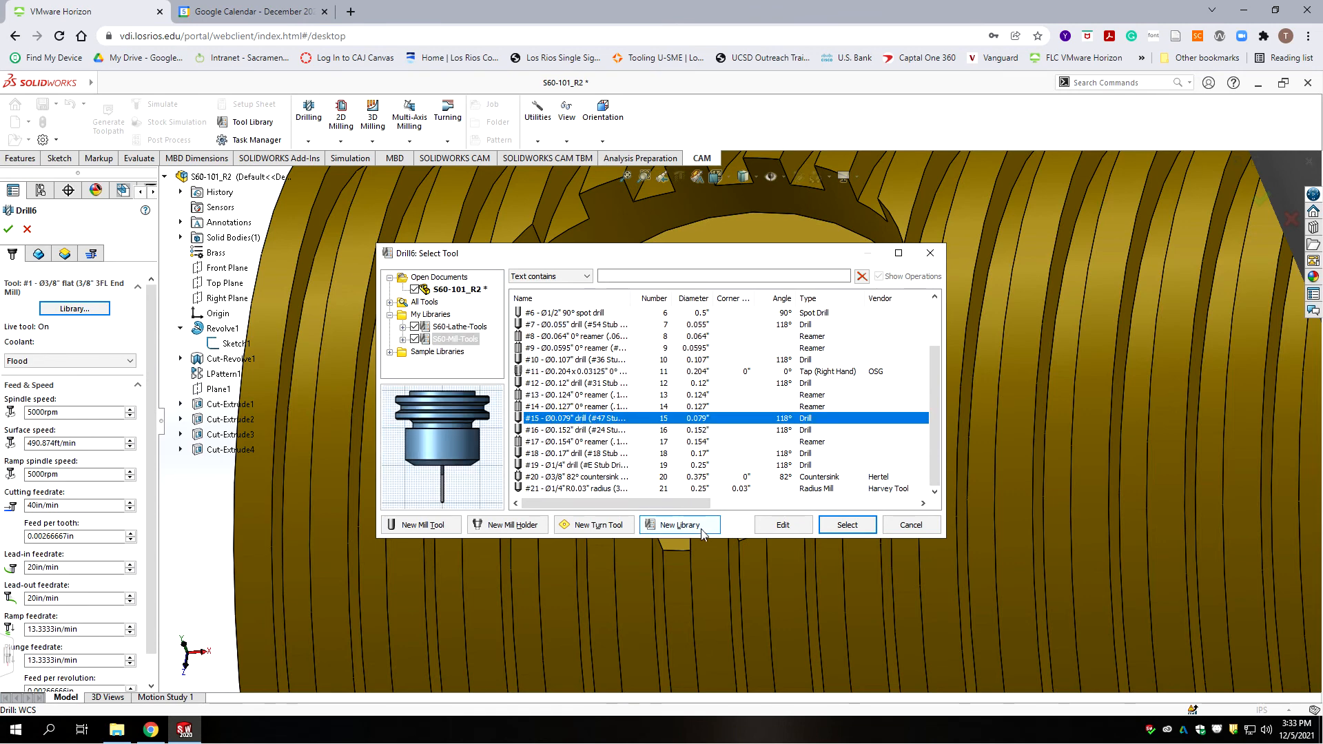
{"action": "left_click", "coordinate": [847, 525]}
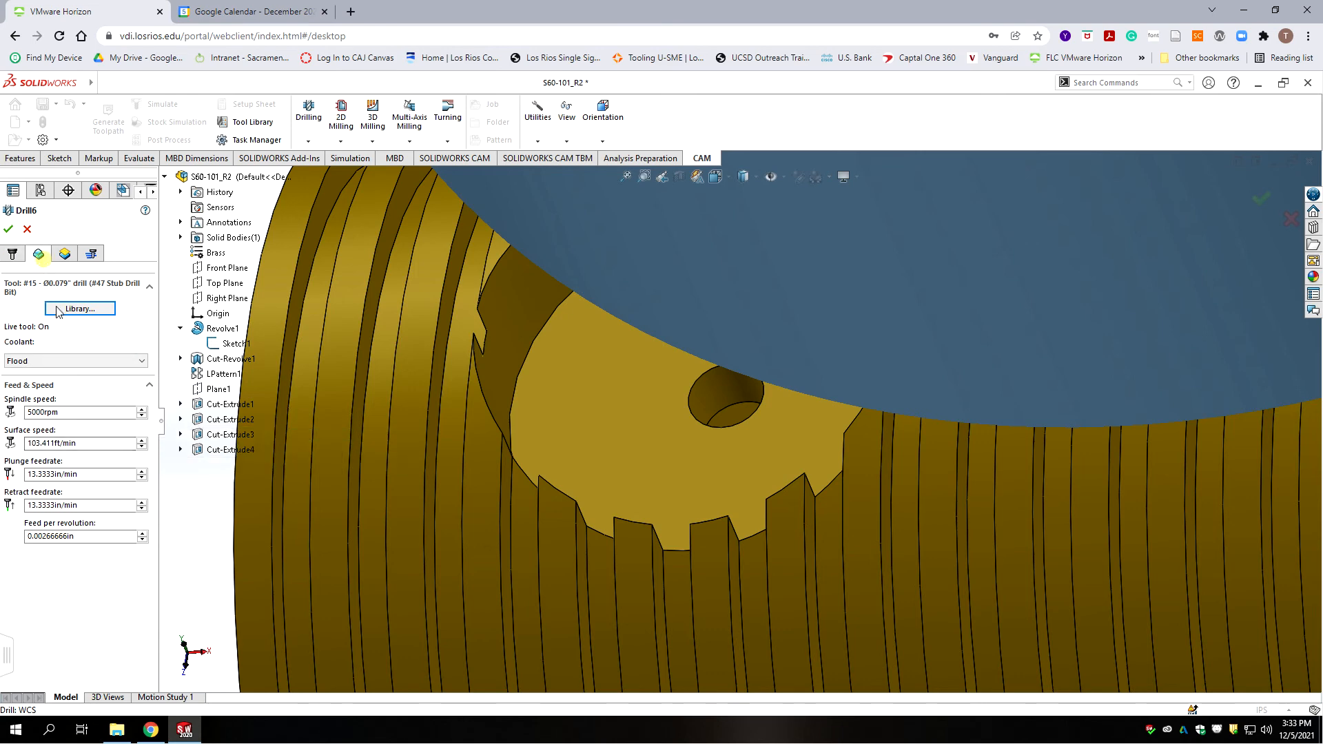
Step: Target the centre hole and drill the tip through the bottom with 0.01in break-through depth
{"action": "left_click", "coordinate": [39, 253]}
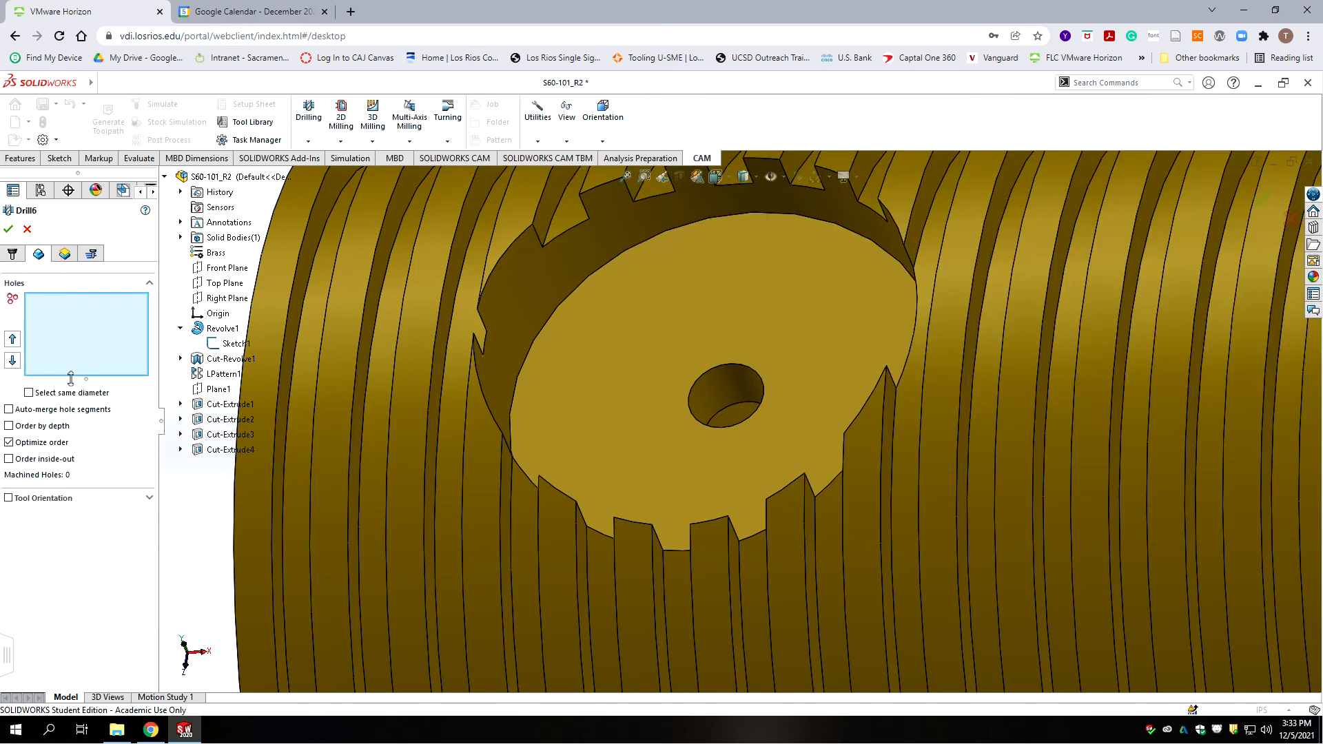
{"action": "left_click", "coordinate": [742, 385]}
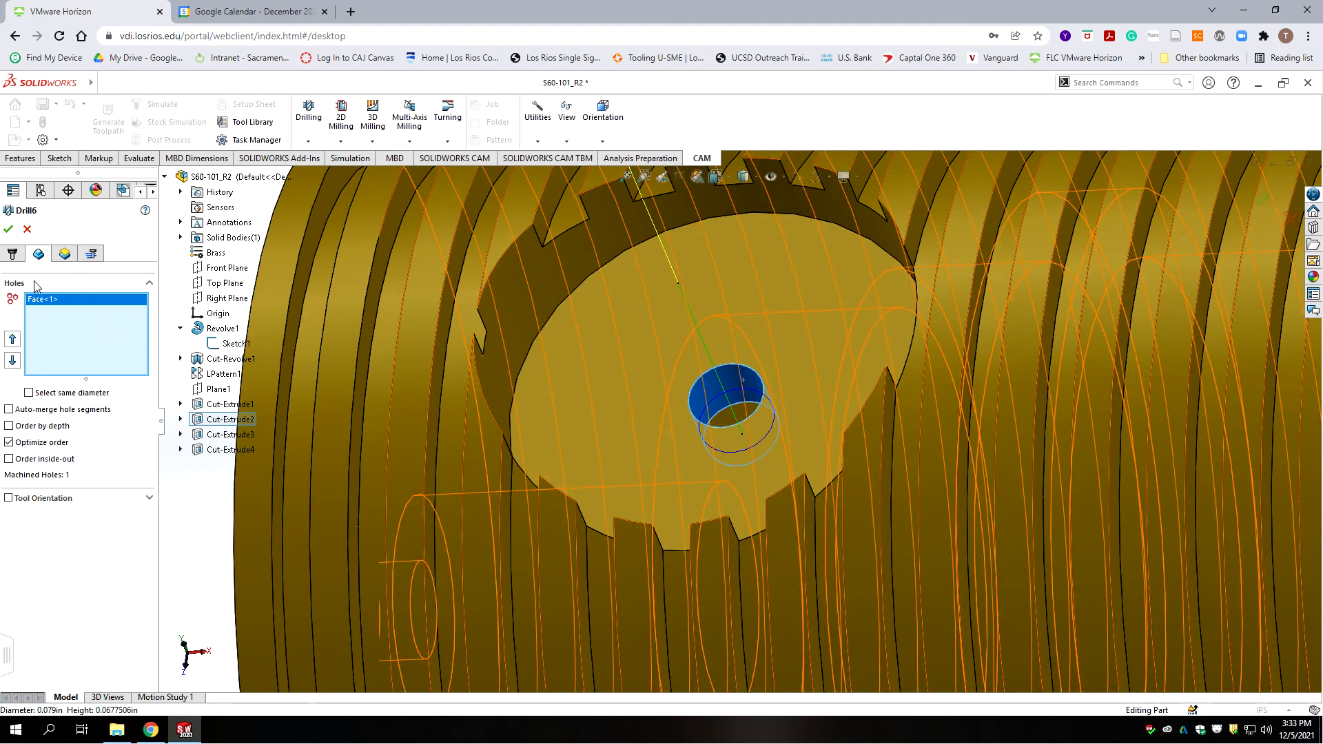
{"action": "left_click", "coordinate": [64, 256]}
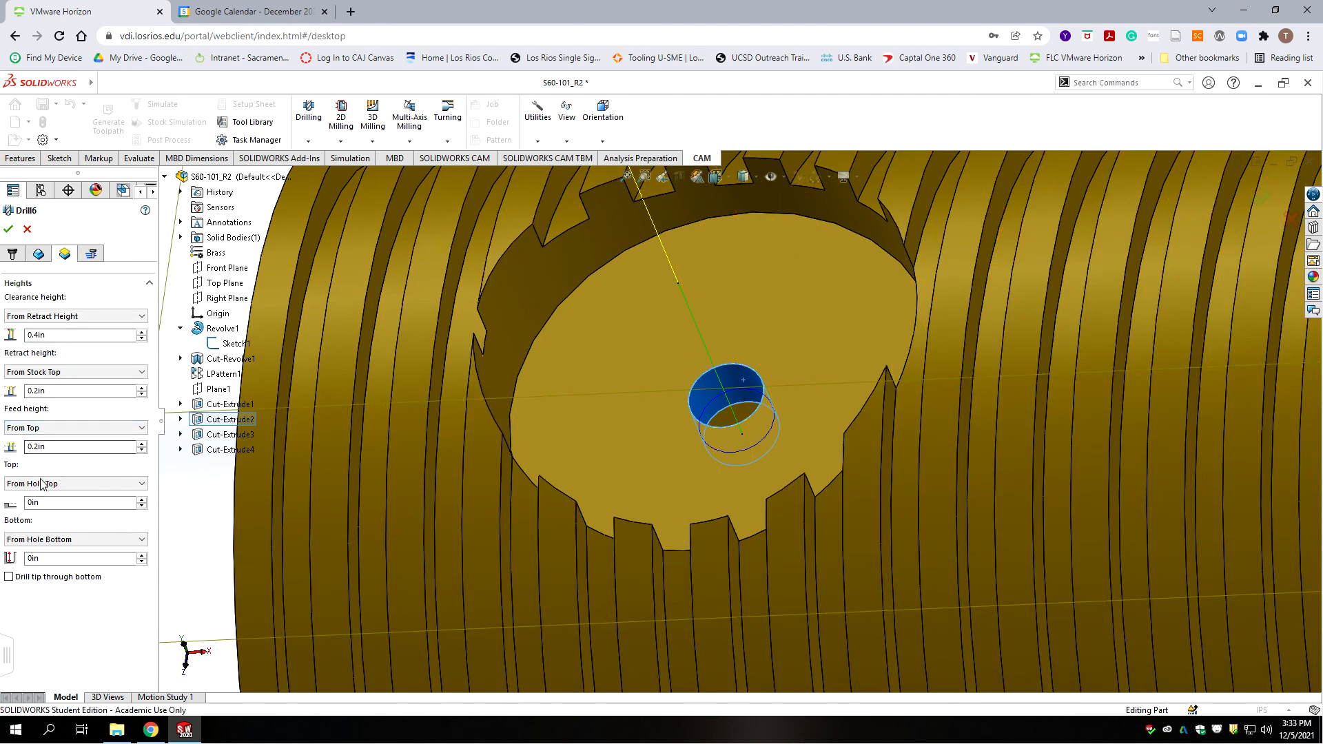
{"action": "mouse_move", "coordinate": [44, 490]}
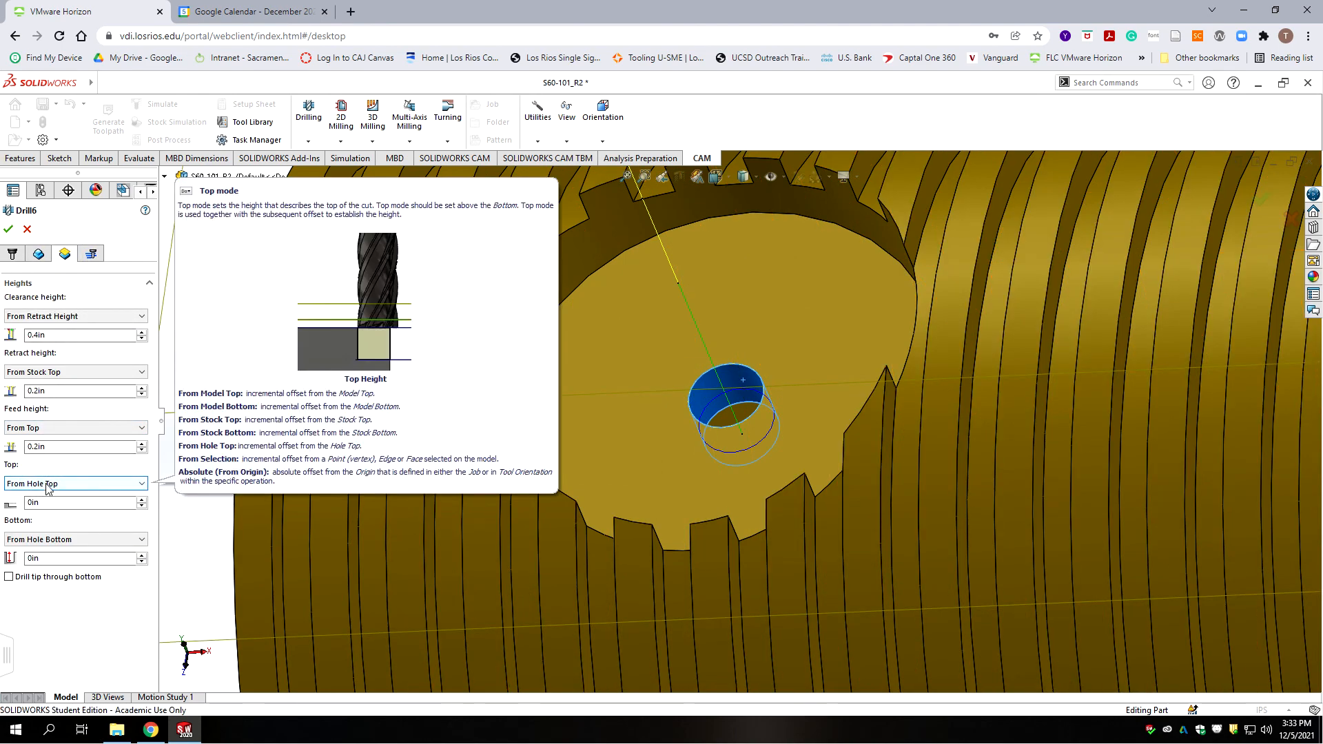
{"action": "left_click", "coordinate": [8, 577]}
{"action": "double_click", "coordinate": [55, 608]}
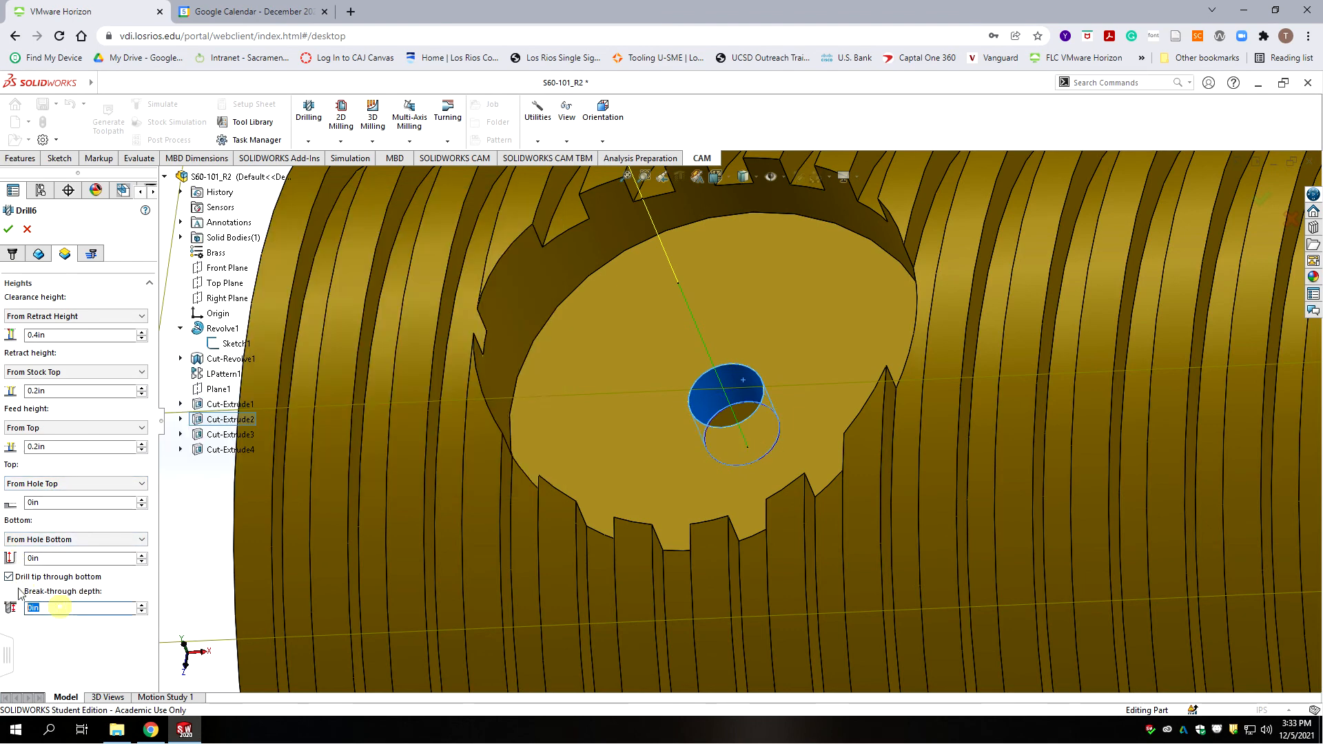
{"action": "type", "text": ".01"}
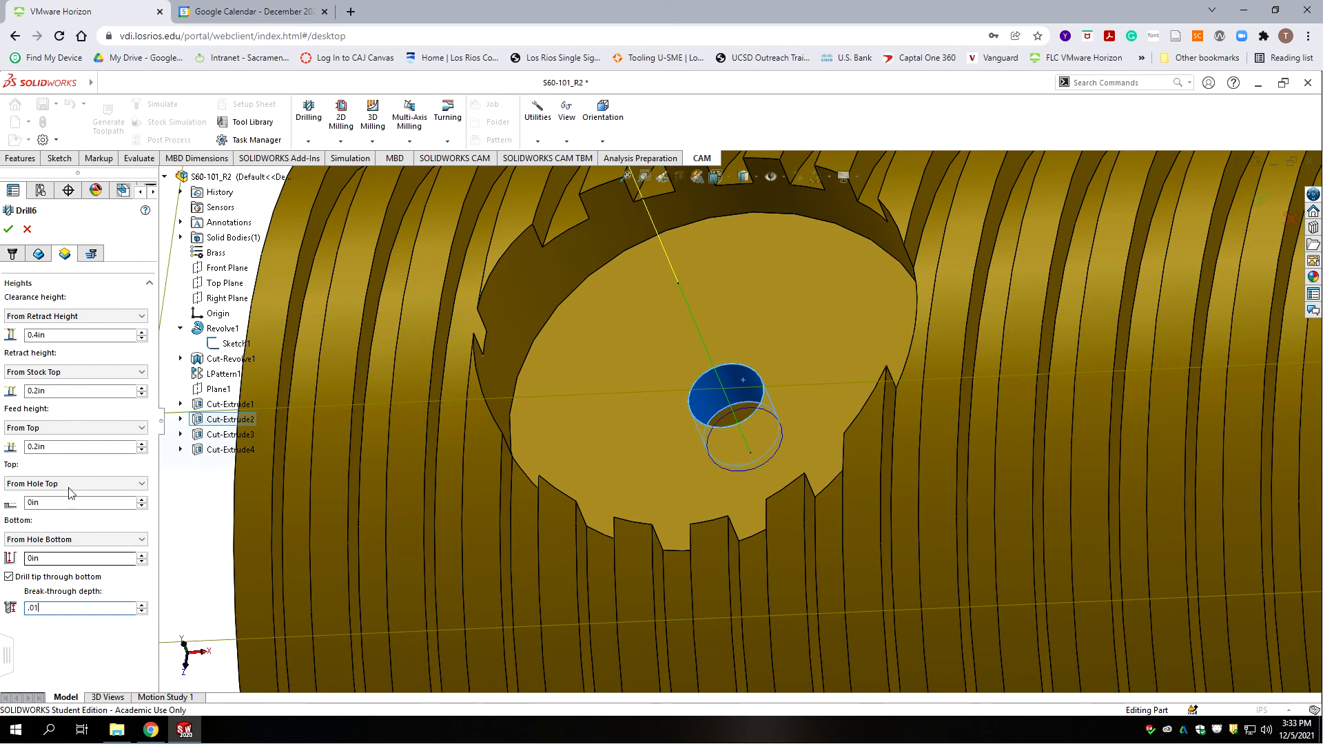
{"action": "left_click", "coordinate": [72, 390]}
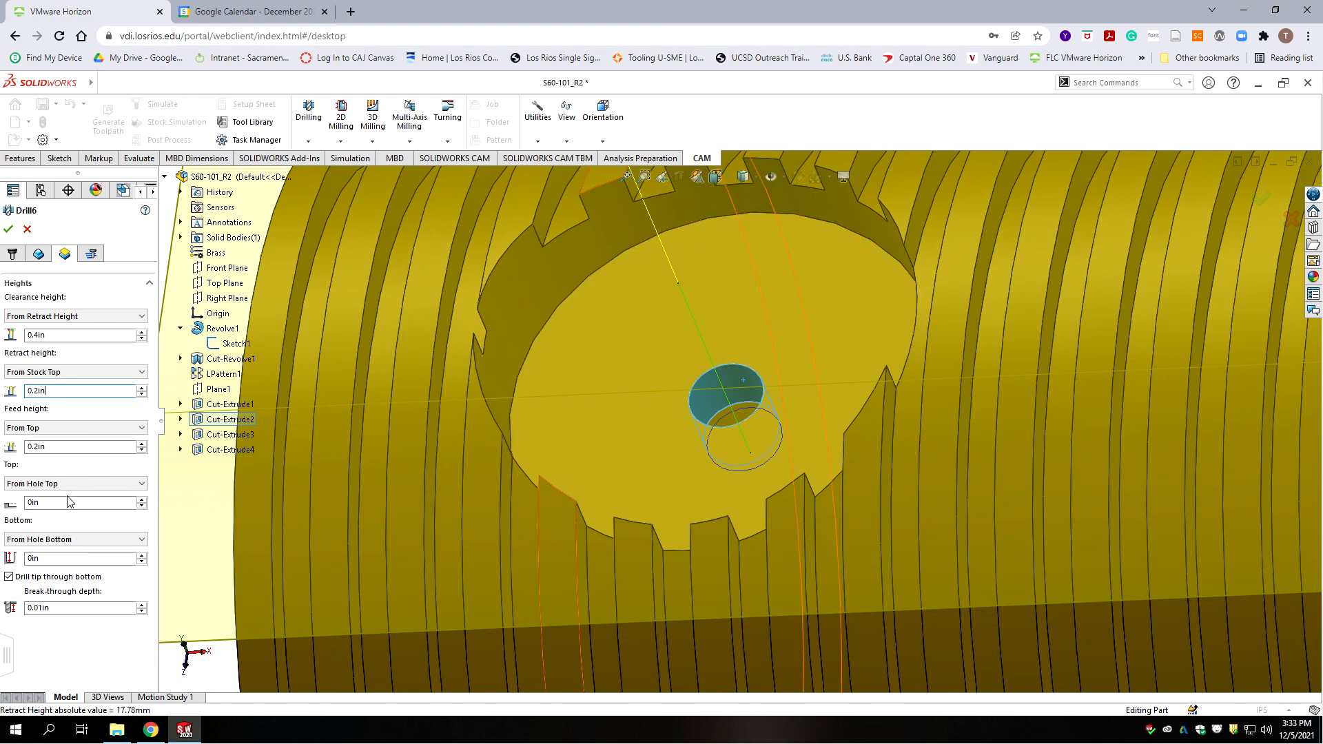
{"action": "left_click", "coordinate": [90, 254]}
{"action": "left_click", "coordinate": [55, 300]}
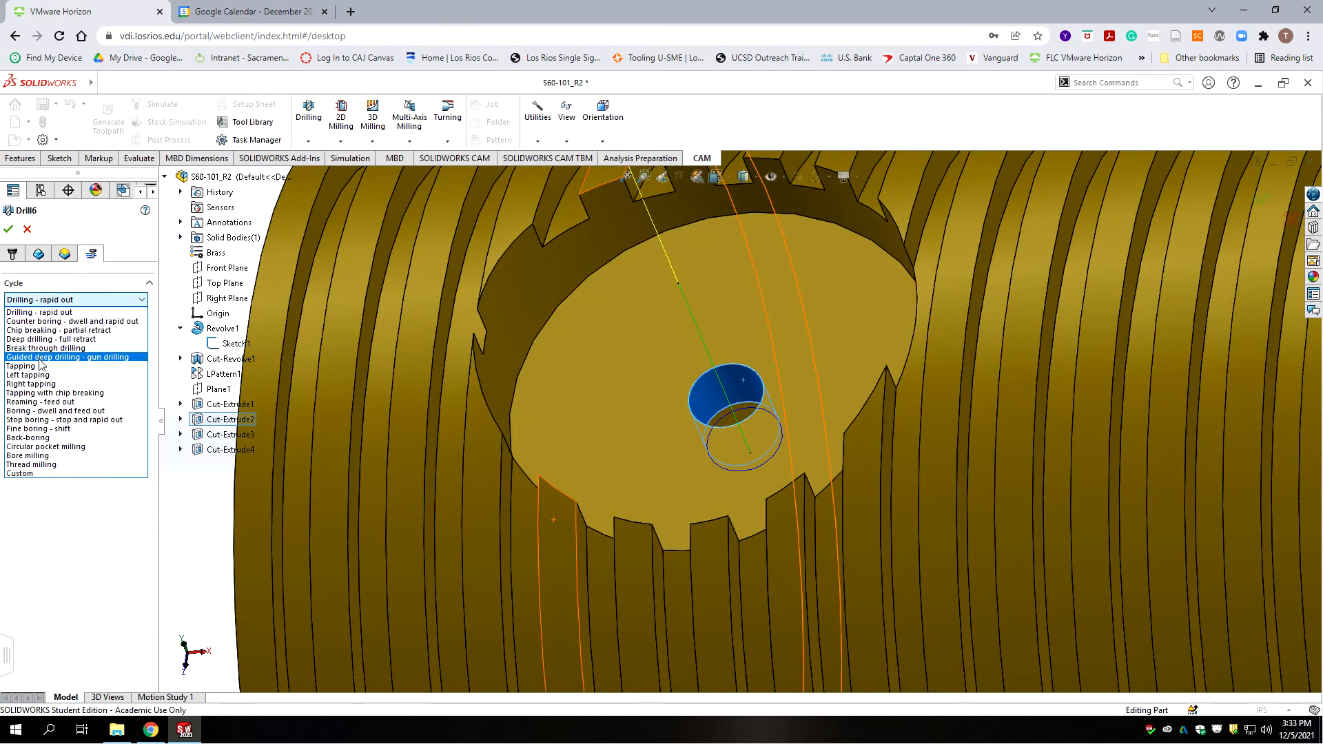
Step: Use a full-retract deep drilling cycle with 0.0395in (.079/2) pecks and accept Drill6
{"action": "left_click", "coordinate": [39, 339]}
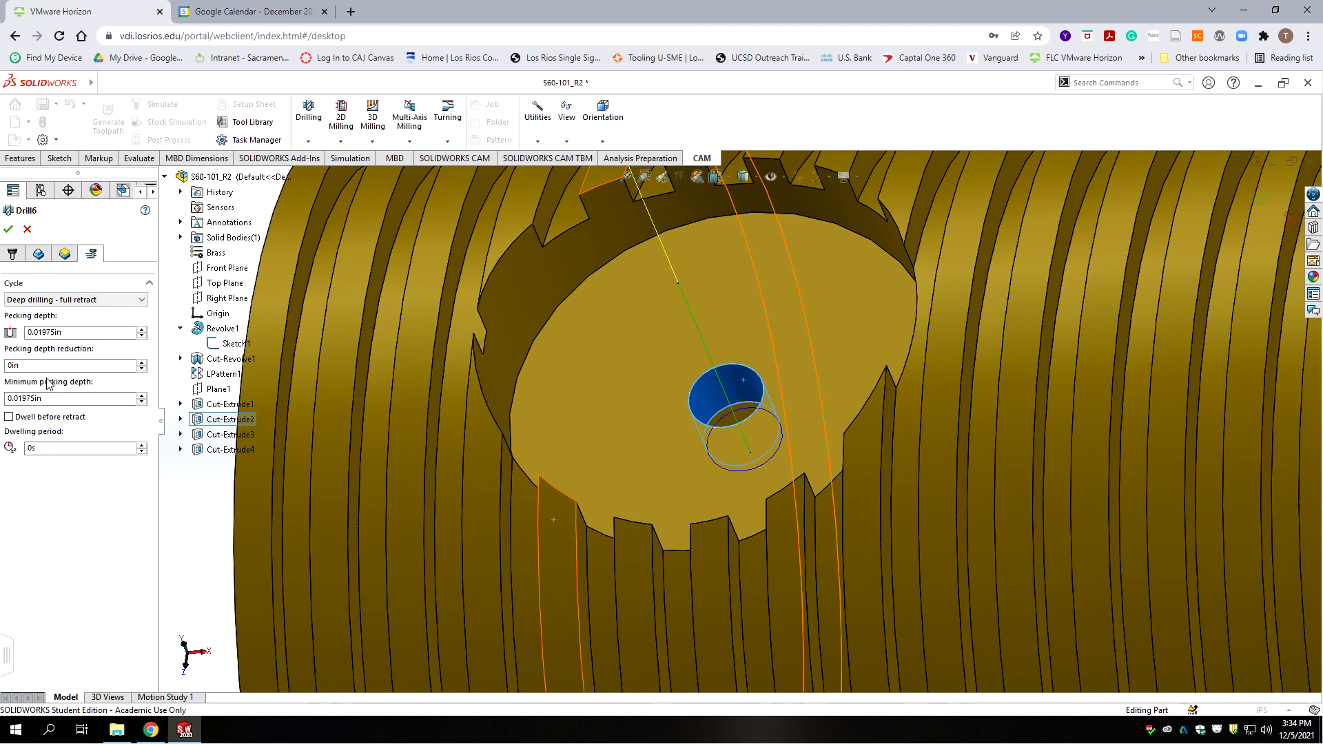
{"action": "left_click", "coordinate": [78, 332]}
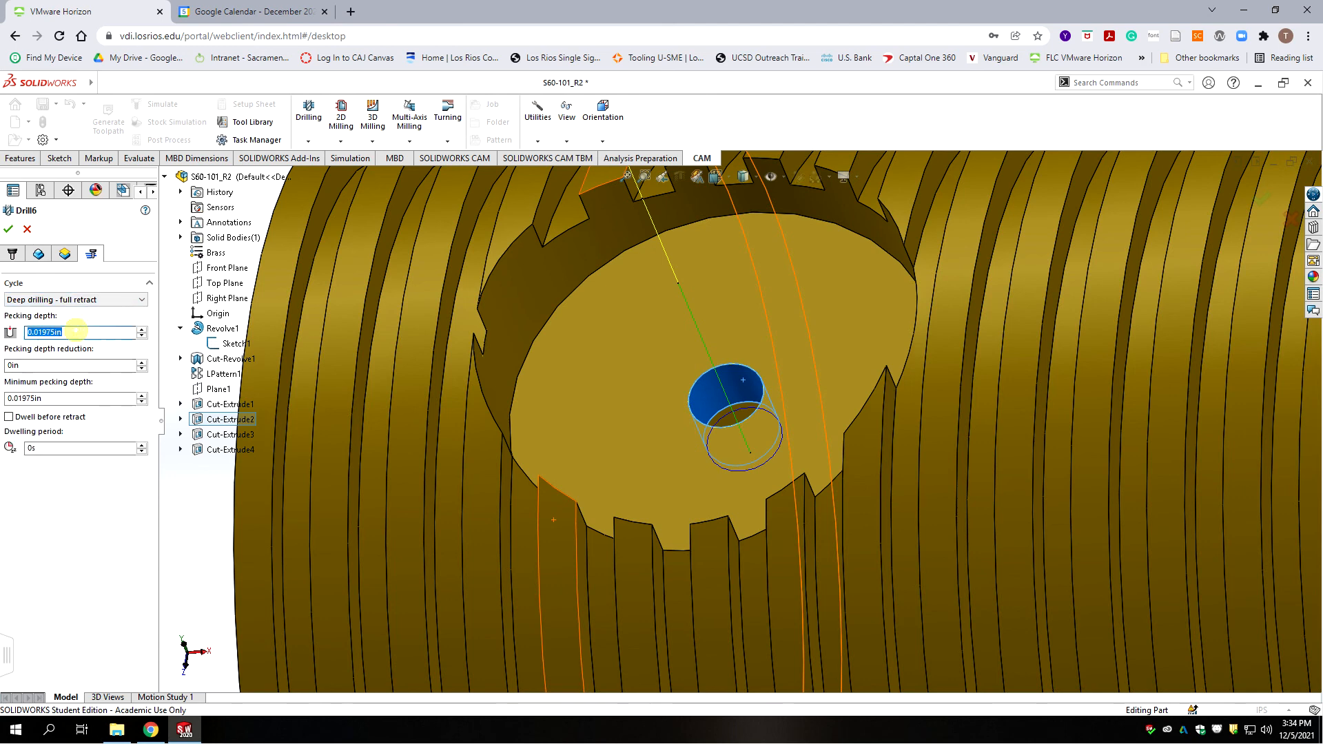
{"action": "type", "text": ".079/23"}
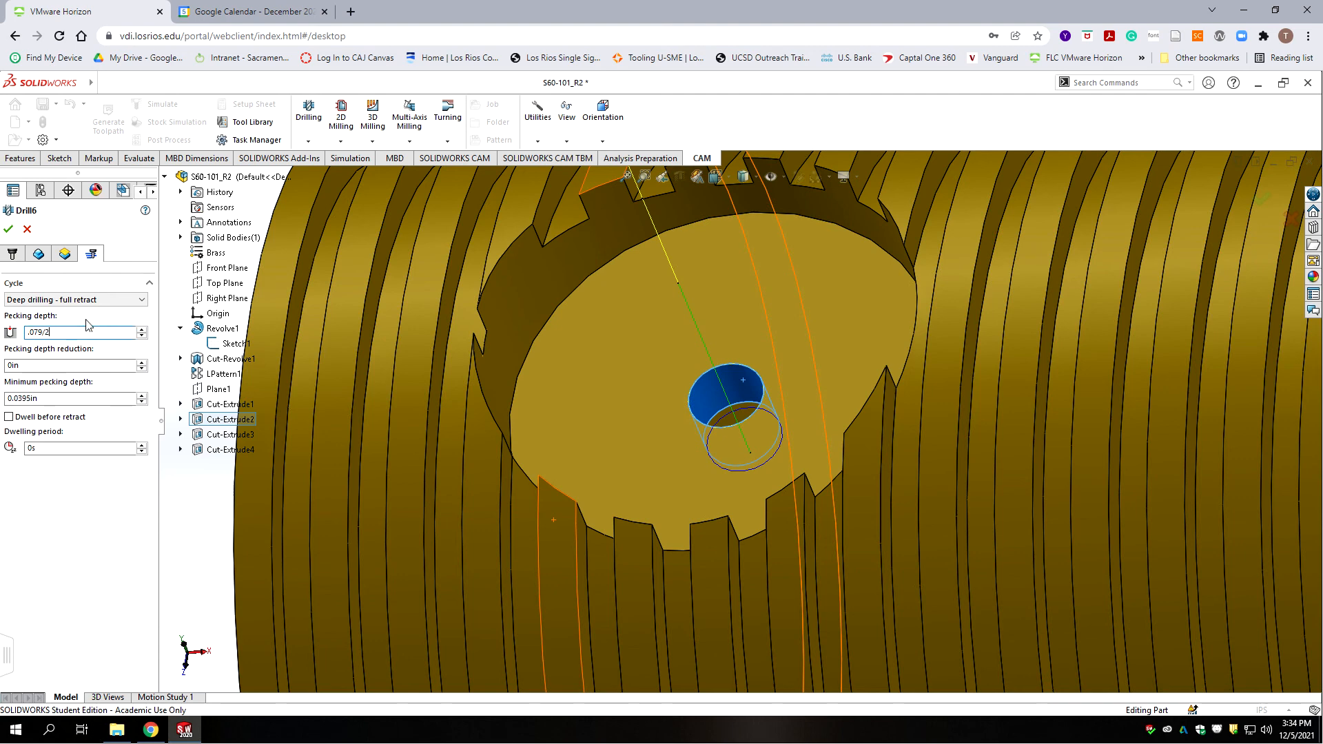
{"action": "left_click", "coordinate": [50, 366]}
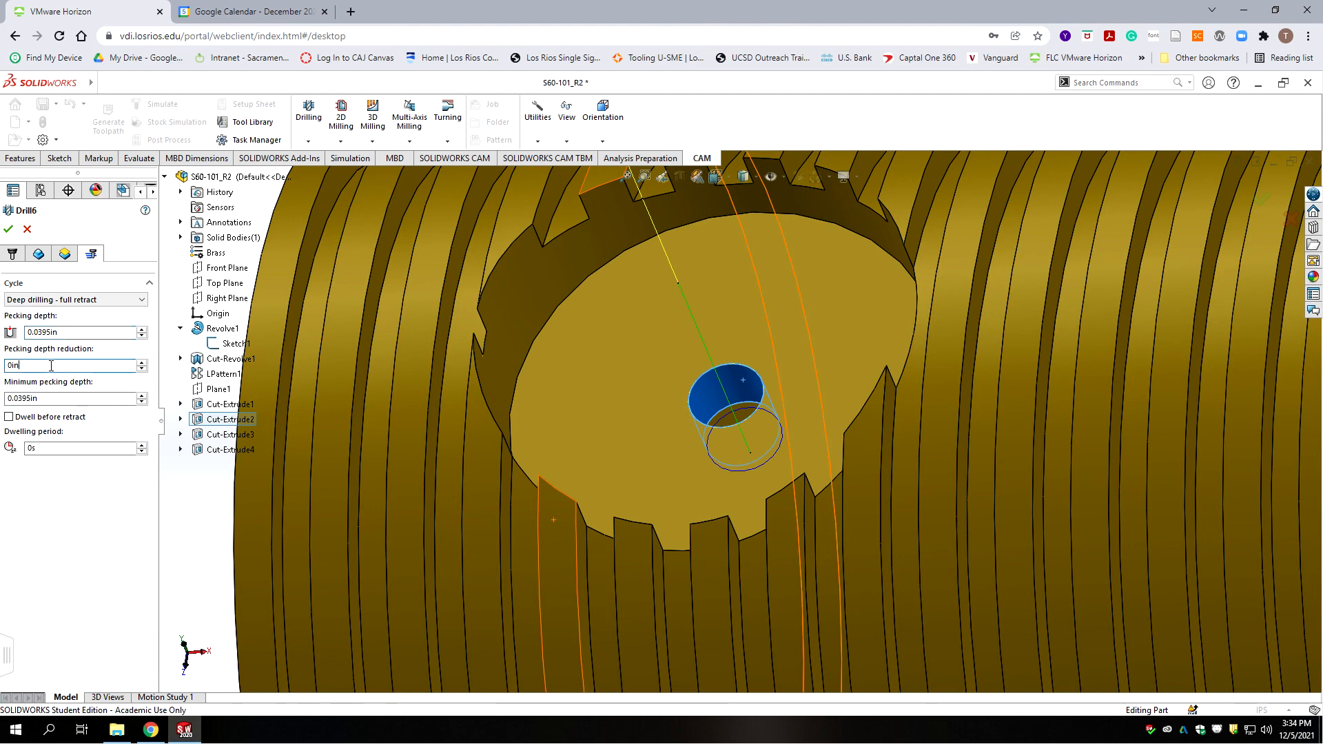
{"action": "left_click", "coordinate": [8, 229]}
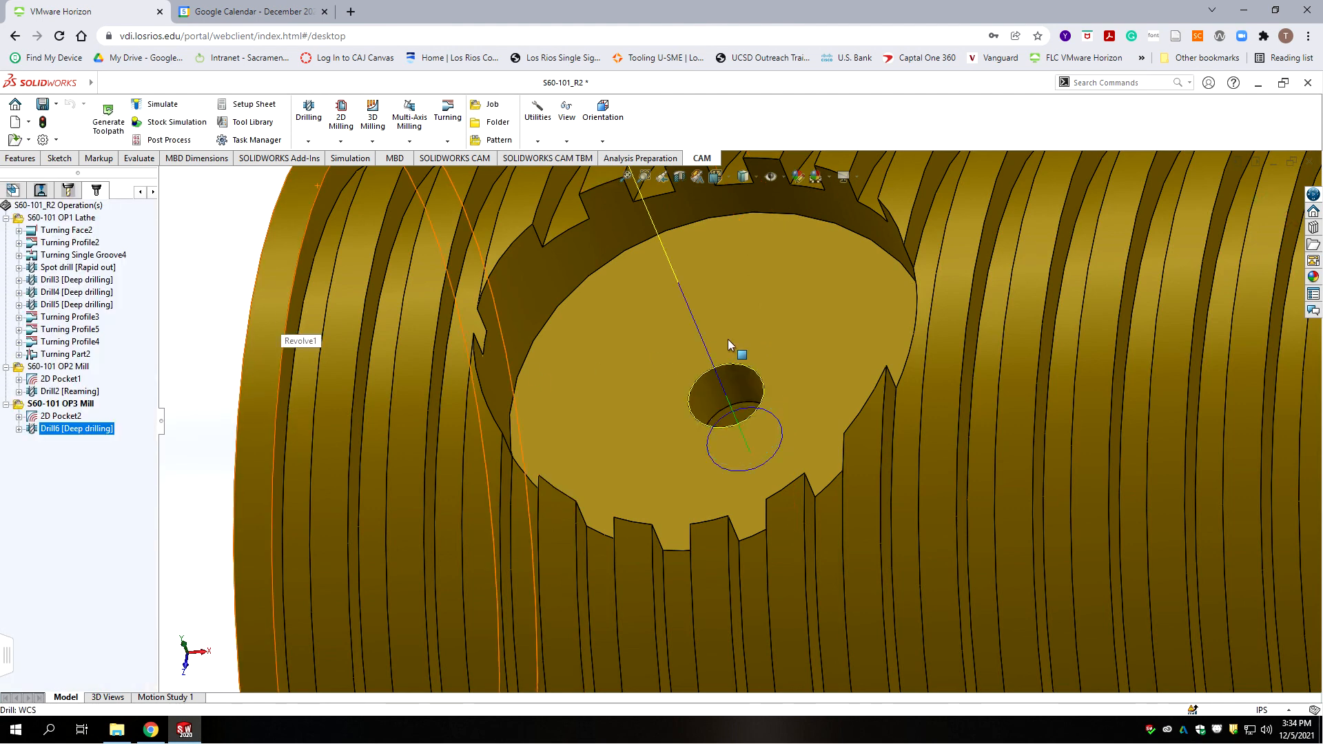
{"action": "scroll", "coordinate": [769, 362], "scroll_direction": "up", "scroll_amount": 10}
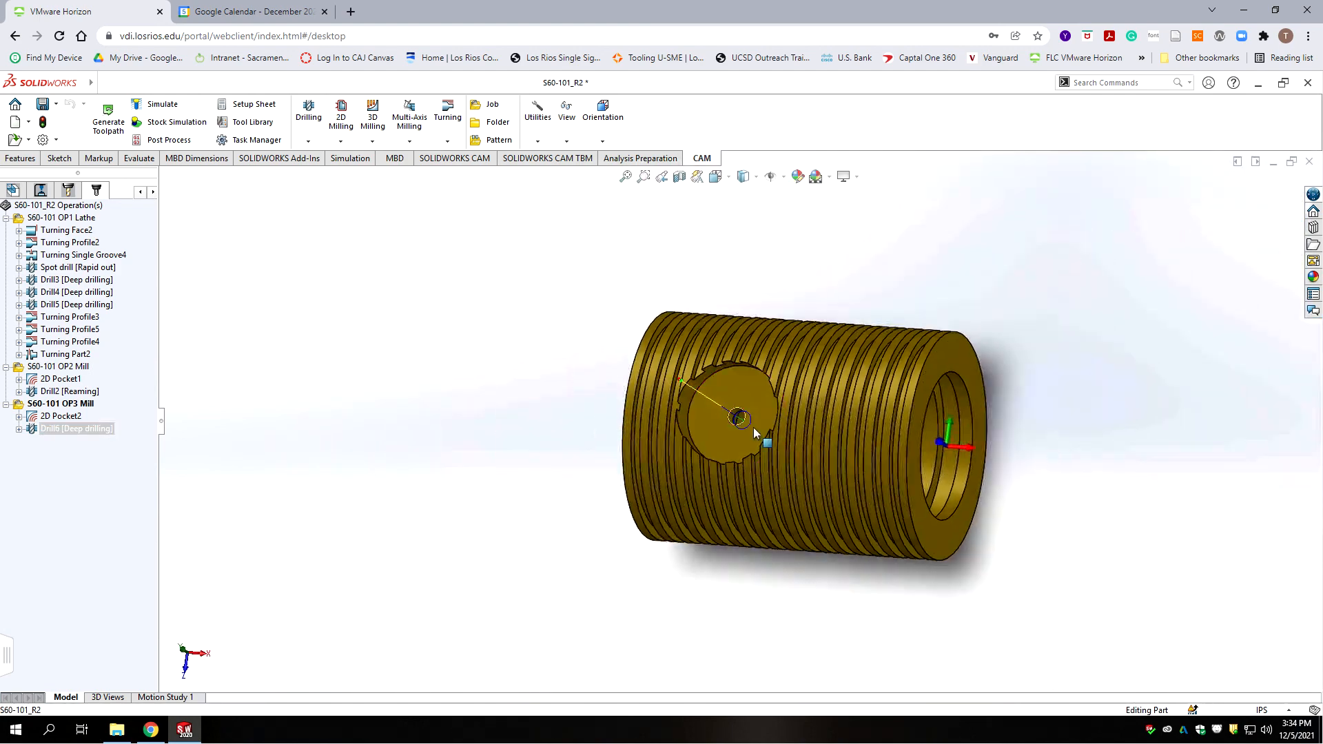
{"action": "middle_click_drag", "start_coordinate": [754, 427], "coordinate": [730, 328]}
{"action": "scroll", "coordinate": [733, 331], "scroll_direction": "down", "scroll_amount": 6}
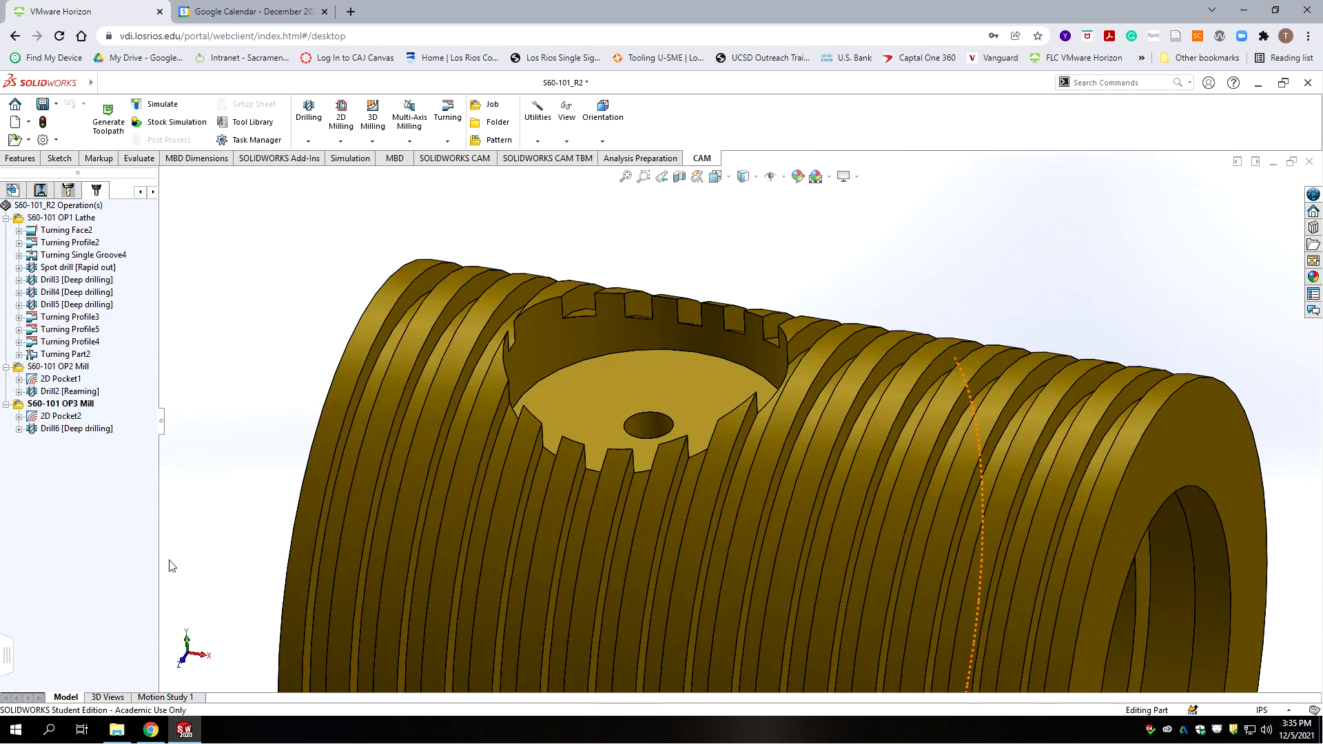